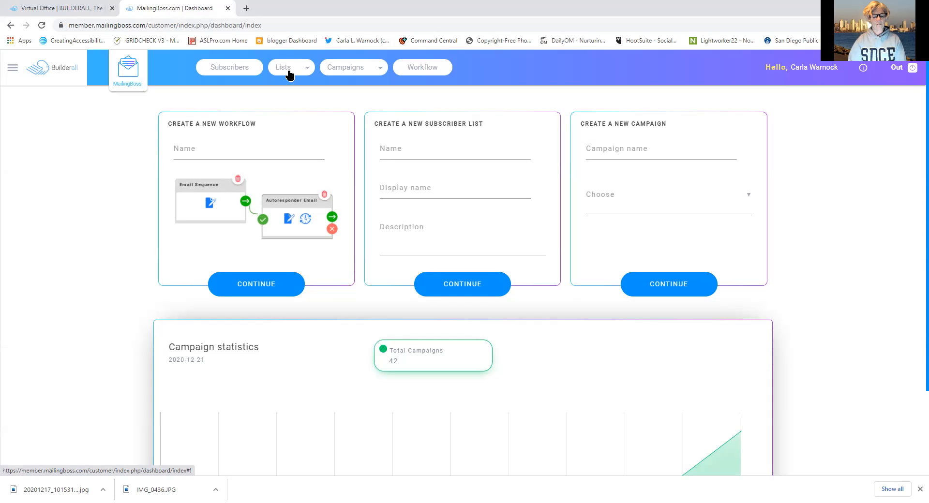
click(357, 74)
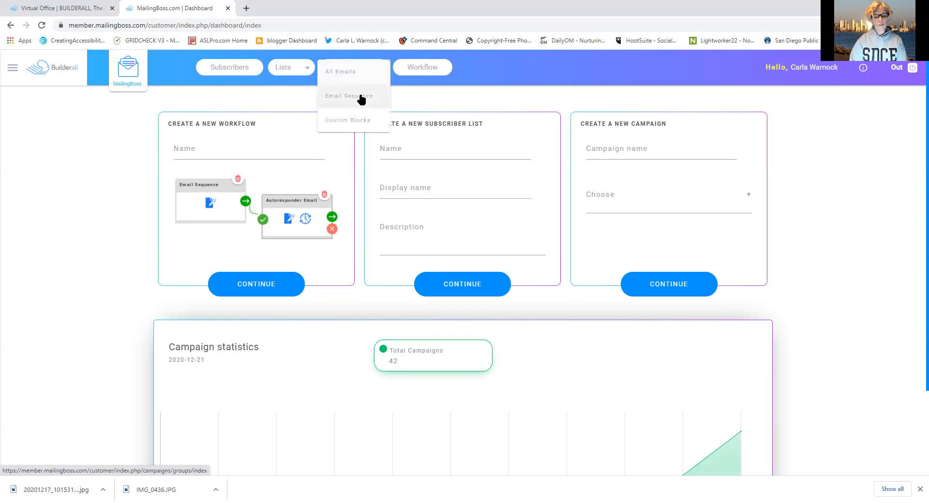
click(498, 81)
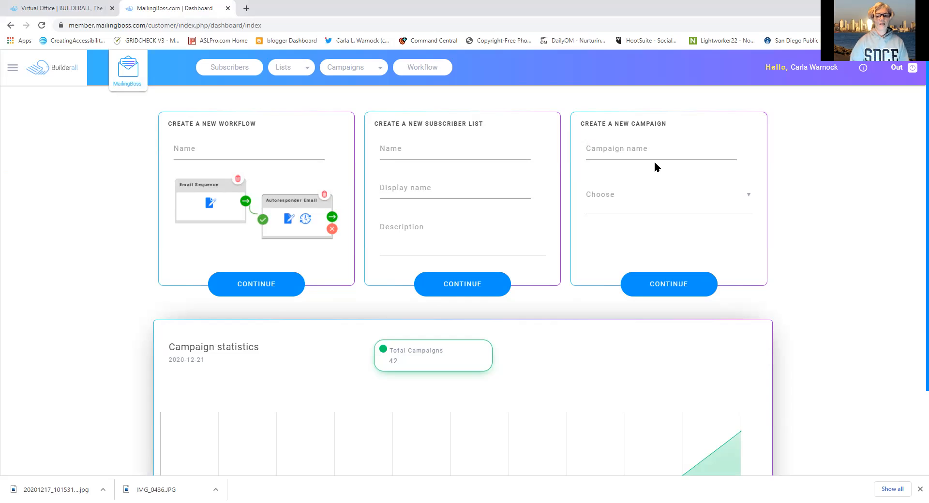
click(363, 70)
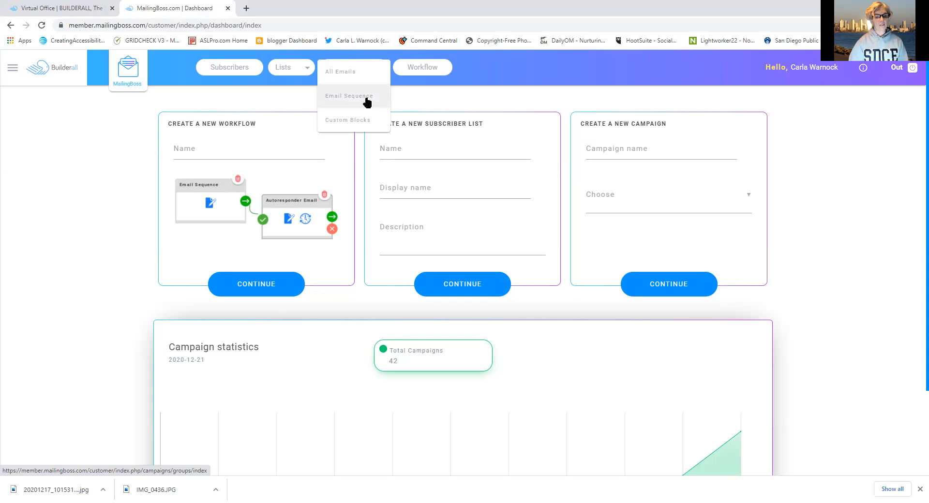
click(552, 68)
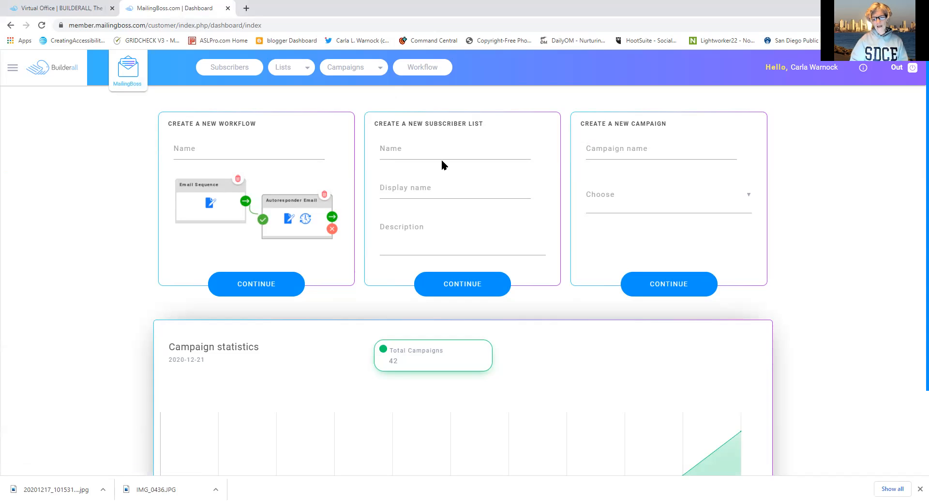
Create a new campaign named "test campaign" for the Tower Garden Affiliates list and continue to its details
click(609, 153)
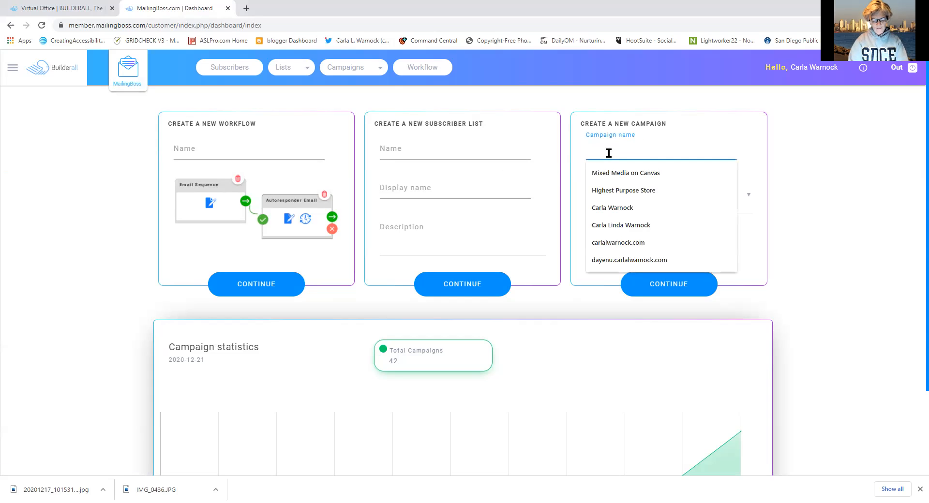
text(Test)
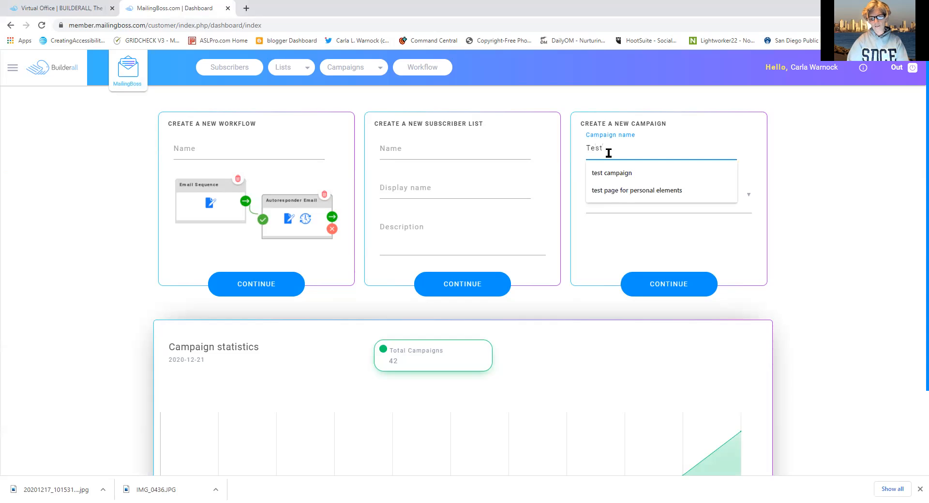
click(609, 173)
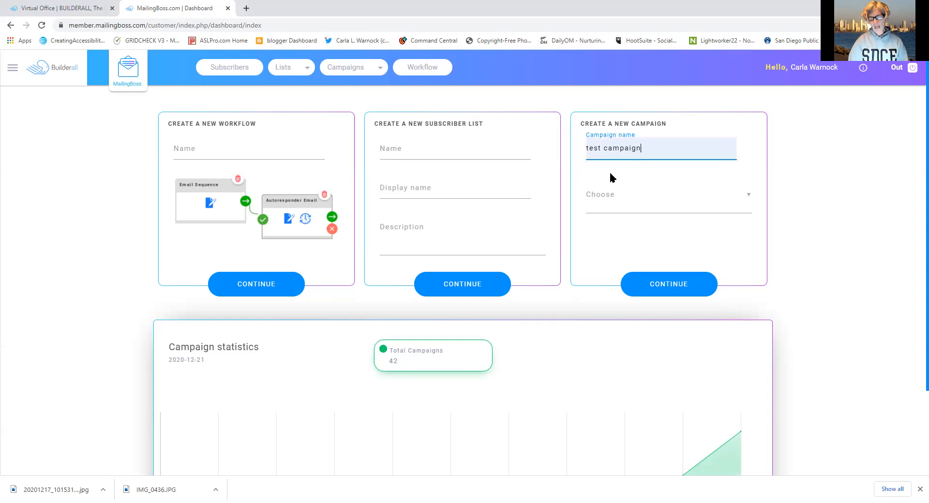
click(604, 199)
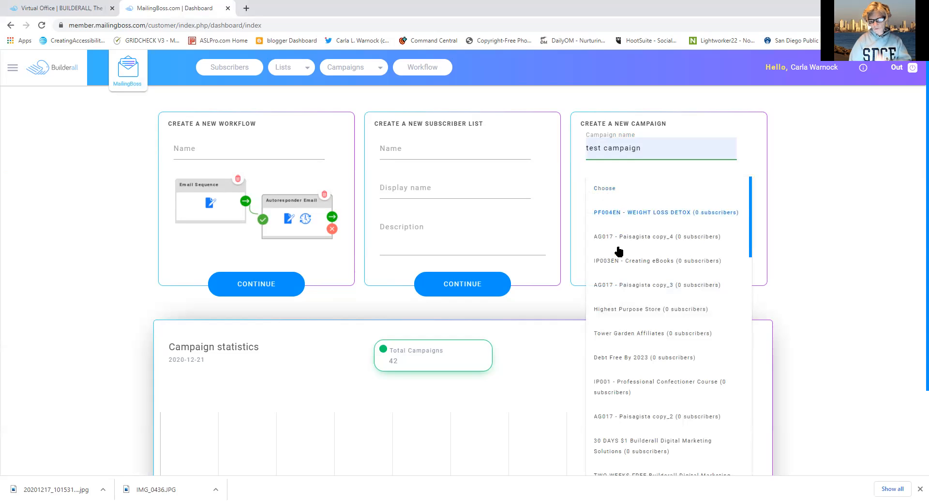
click(625, 334)
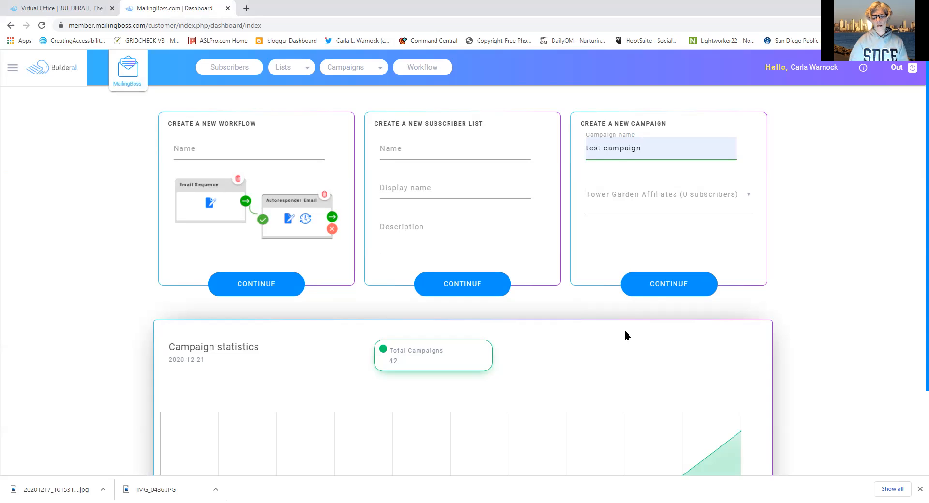
click(658, 294)
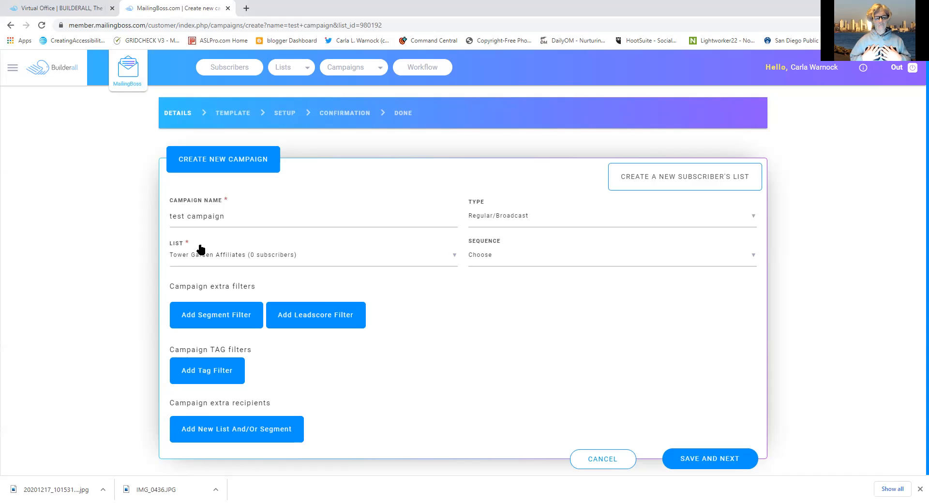
click(189, 434)
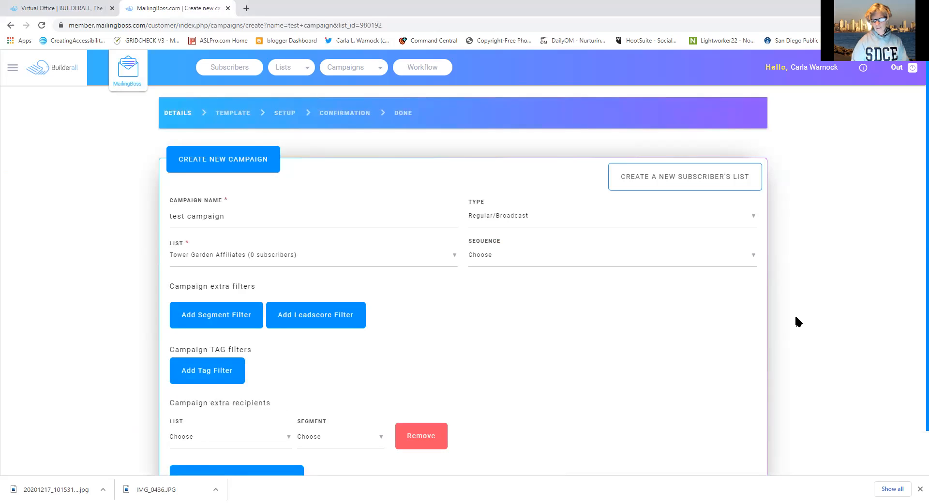
scroll(915, 373, down, 1)
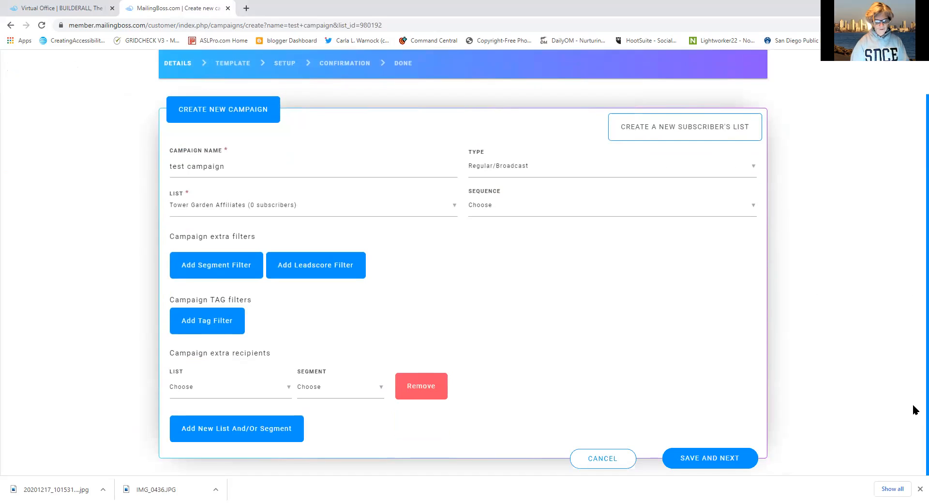
click(230, 390)
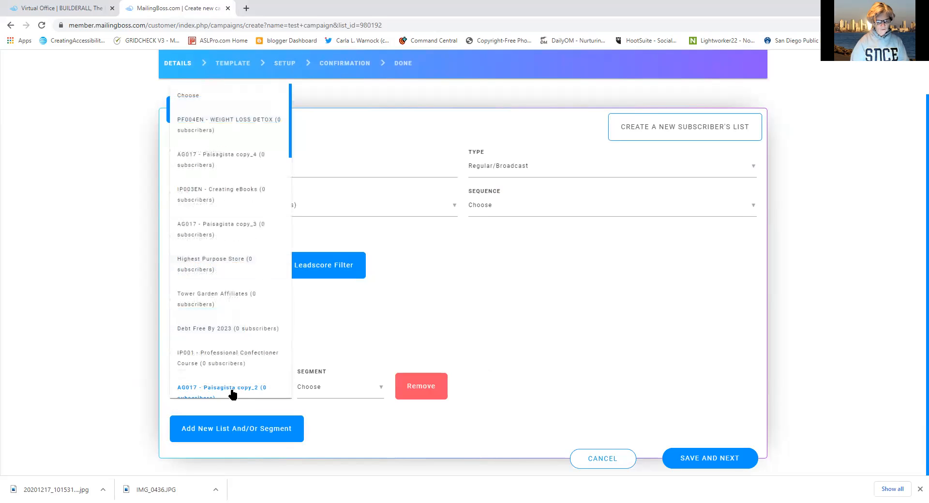
click(421, 393)
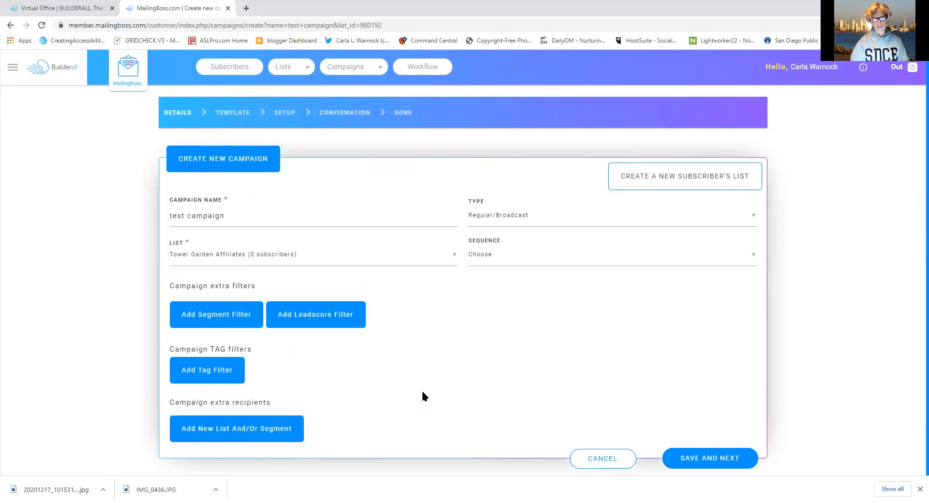
Set the campaign type to Automation without choosing a sequence, and save the details to proceed to the template
click(570, 218)
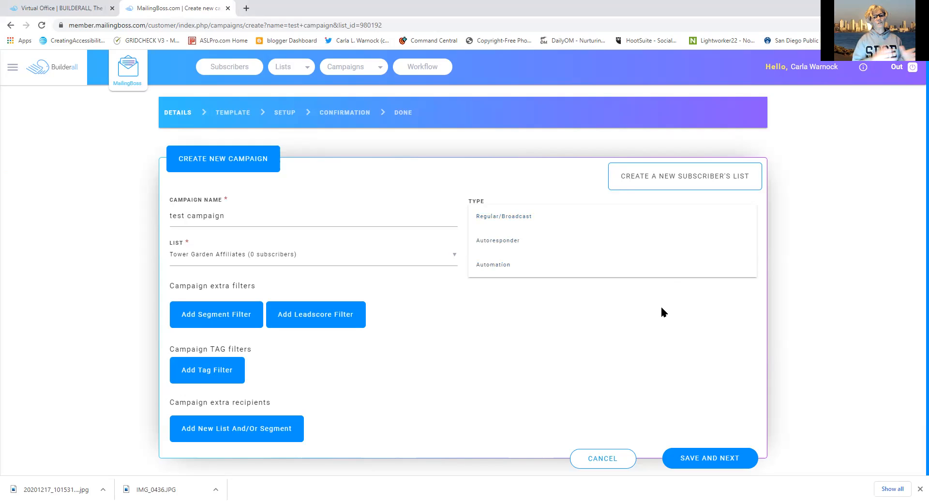
click(486, 269)
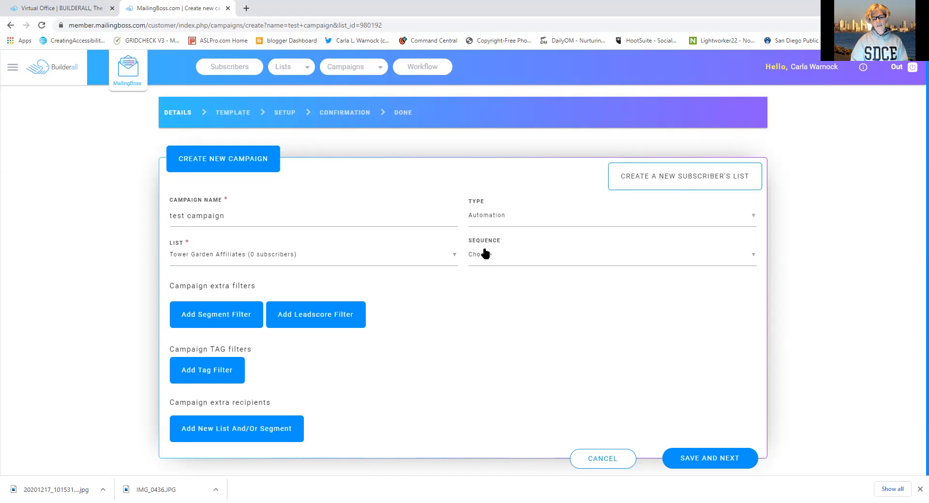
click(482, 256)
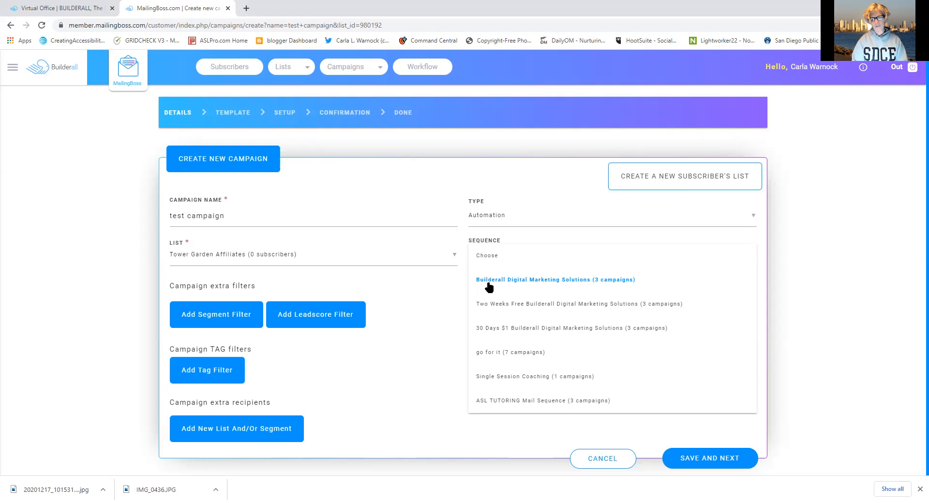
click(641, 201)
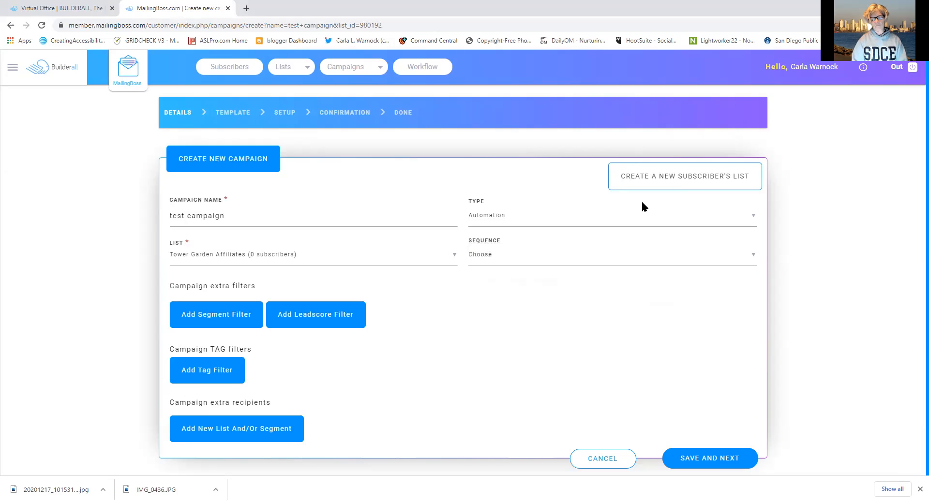
click(716, 461)
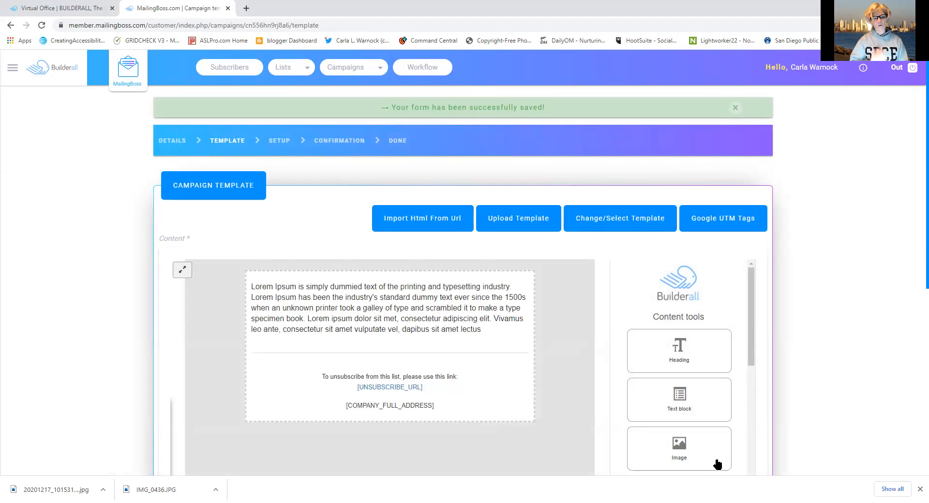
Add a heading block above the Lorem Ipsum paragraph in the email template
double_click(504, 327)
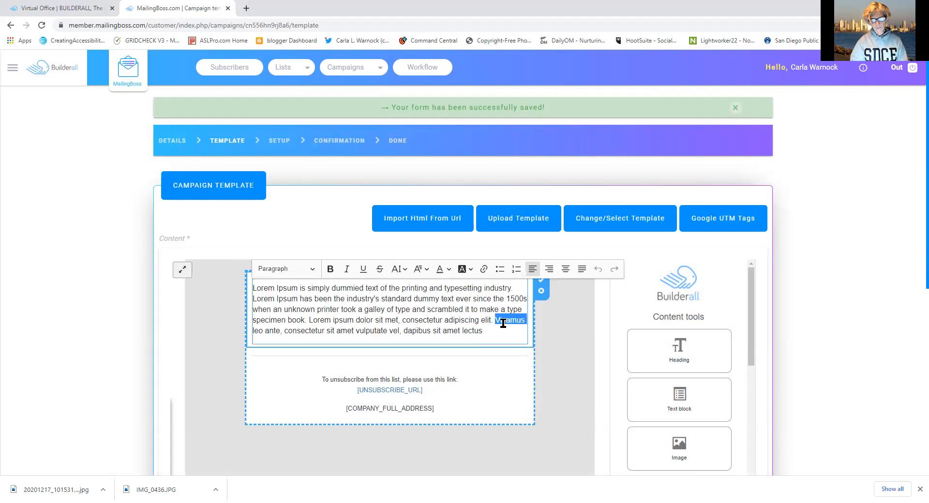
click(566, 354)
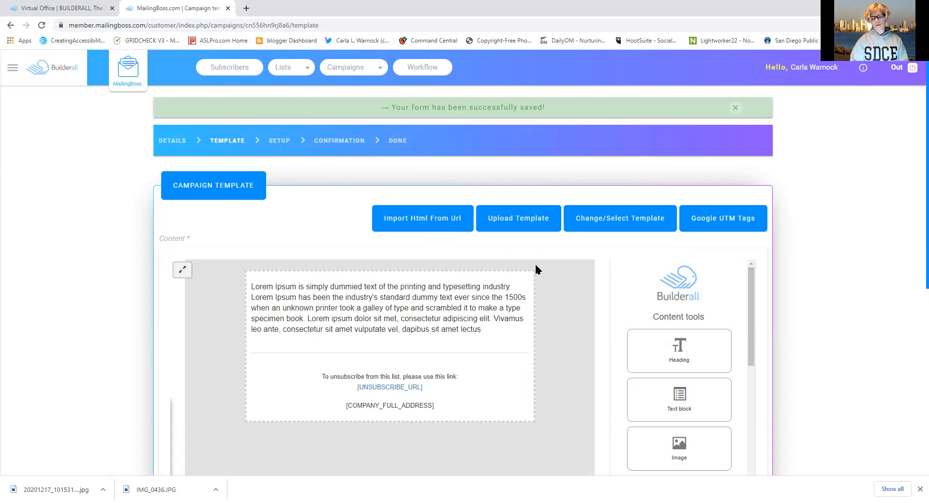
drag(751, 306, 733, 320)
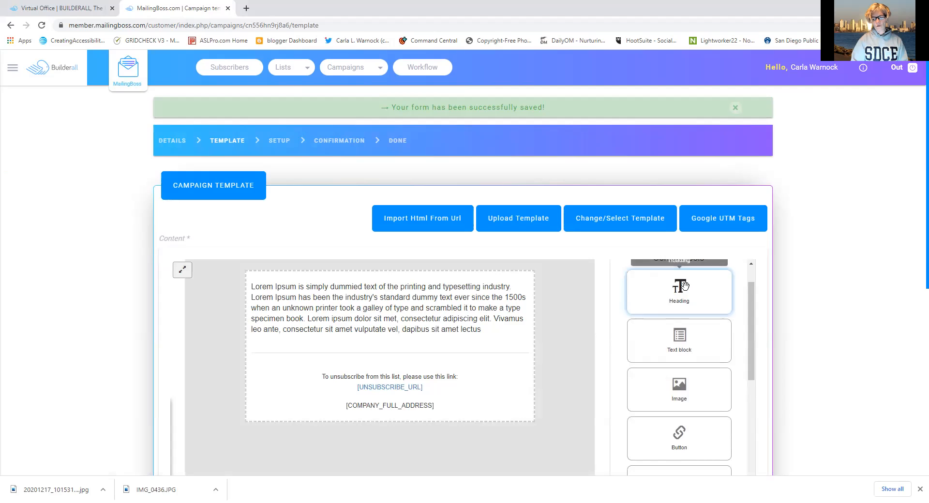
drag(646, 297, 331, 297)
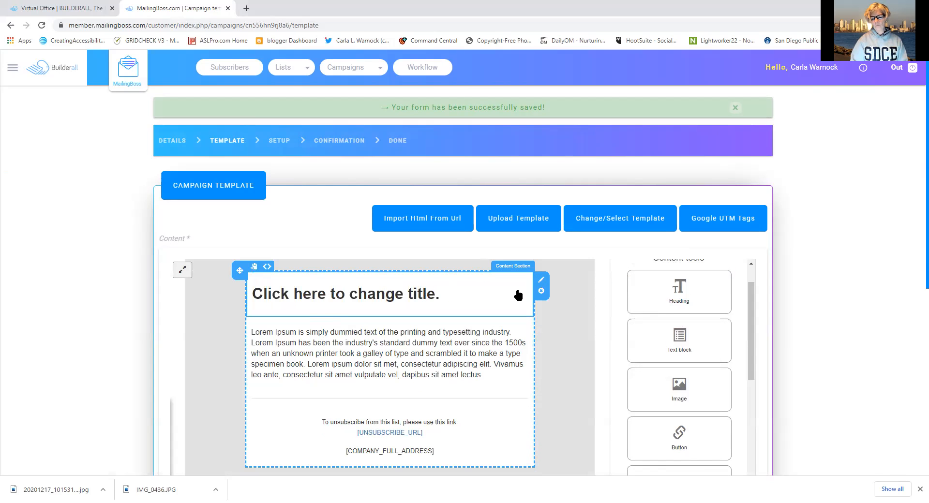
Replace the new heading's placeholder text with "Test"
double_click(435, 294)
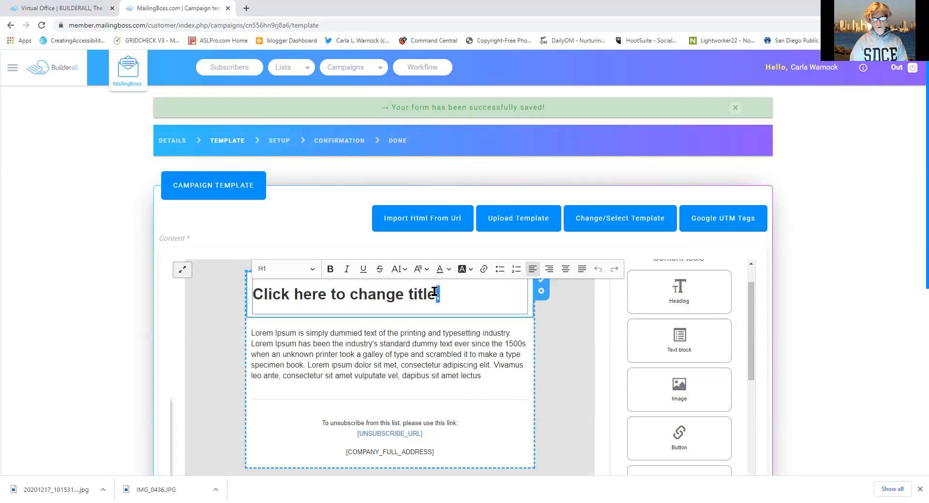
drag(446, 297, 250, 280)
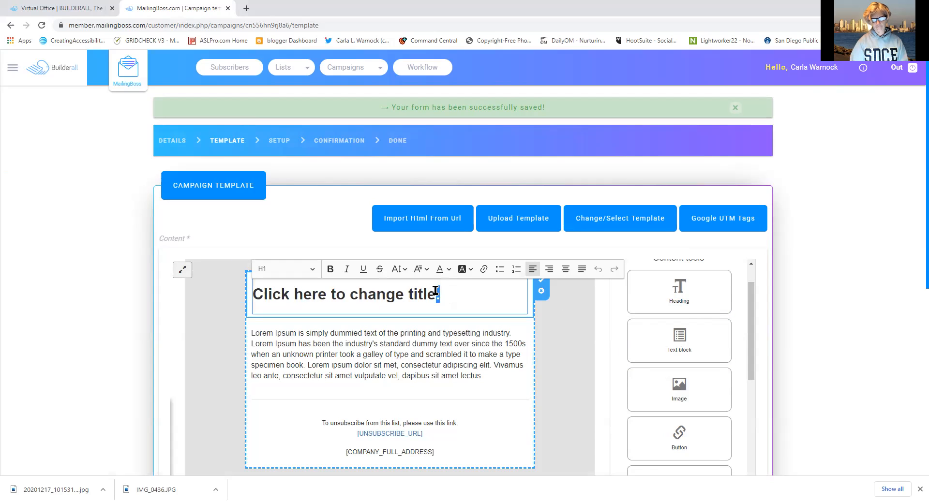
drag(443, 294, 254, 288)
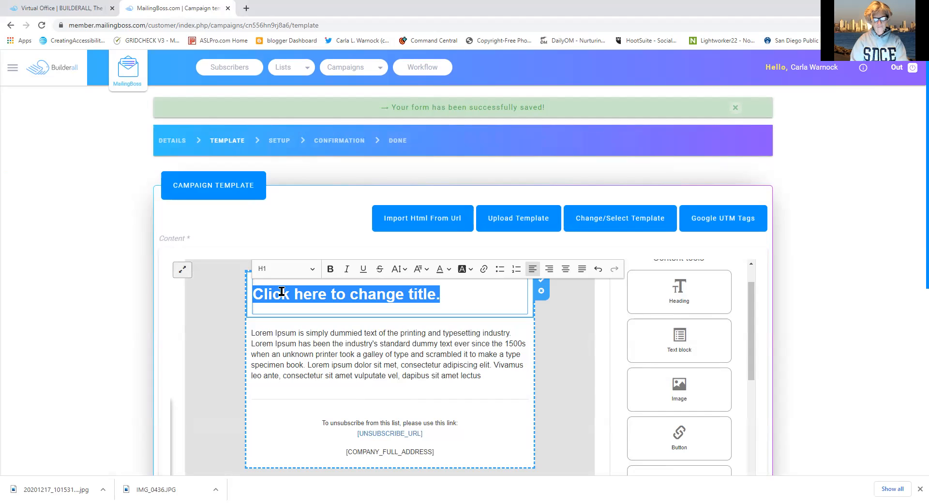
text(Test)
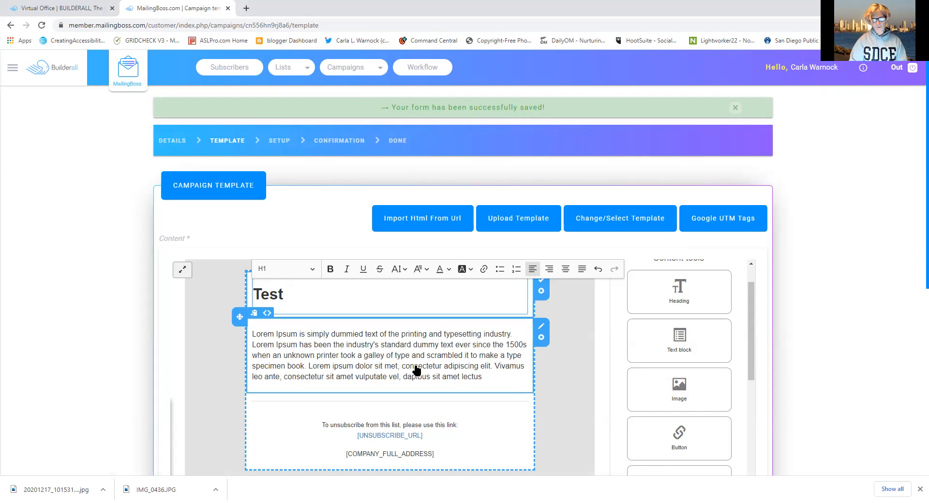
Replace the whole Lorem Ipsum paragraph with the personalised greeting "Hi [FNAME]"
double_click(311, 356)
drag(493, 373, 236, 320)
click(237, 319)
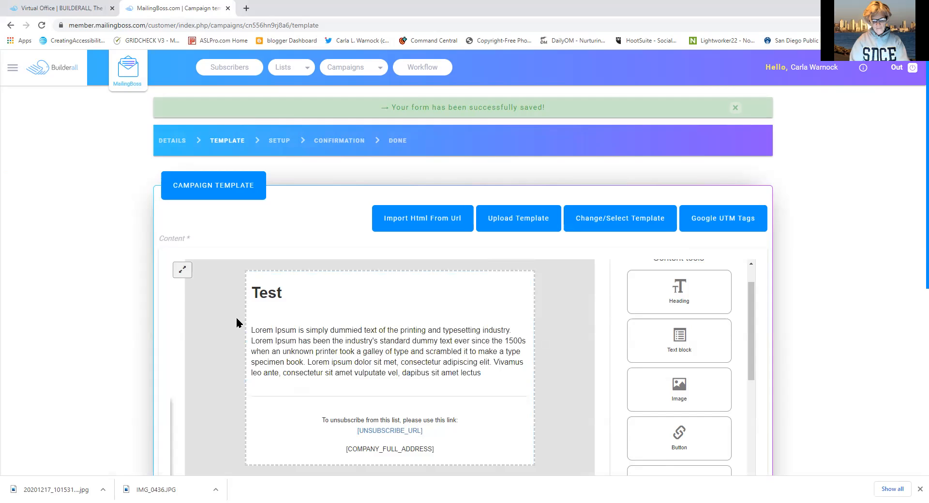
click(425, 357)
drag(492, 373, 255, 330)
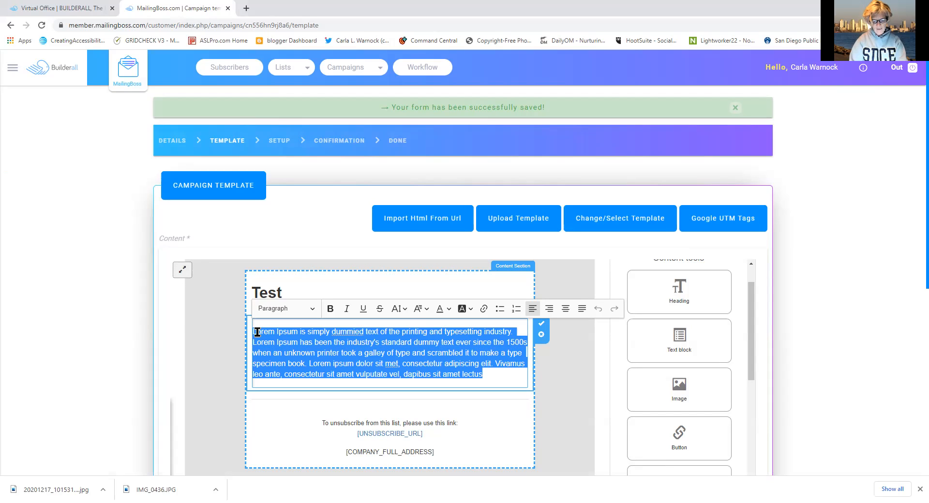
text(Hi)
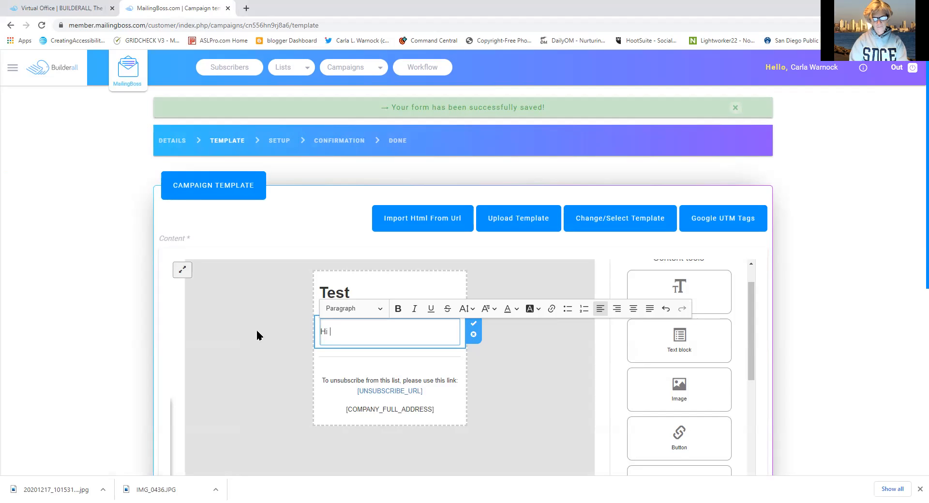
text([FNAME)
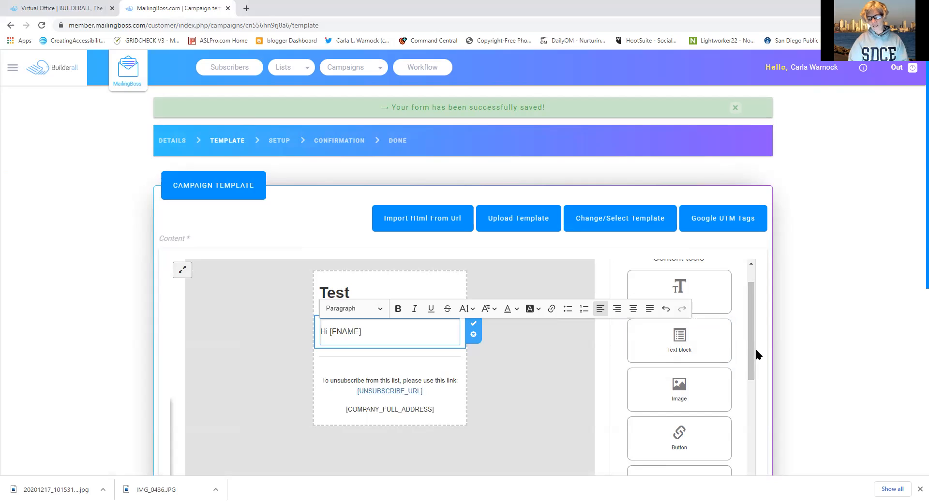
Open the list of available tags for the email content
mouse_move(752, 348)
mouse_down()
mouse_move(745, 413)
mouse_move(757, 352)
mouse_up()
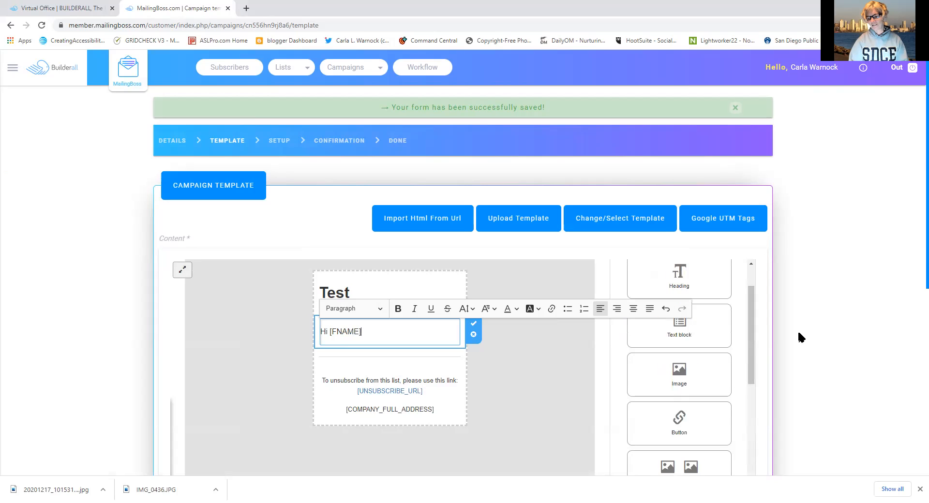
scroll(914, 338, down, 5)
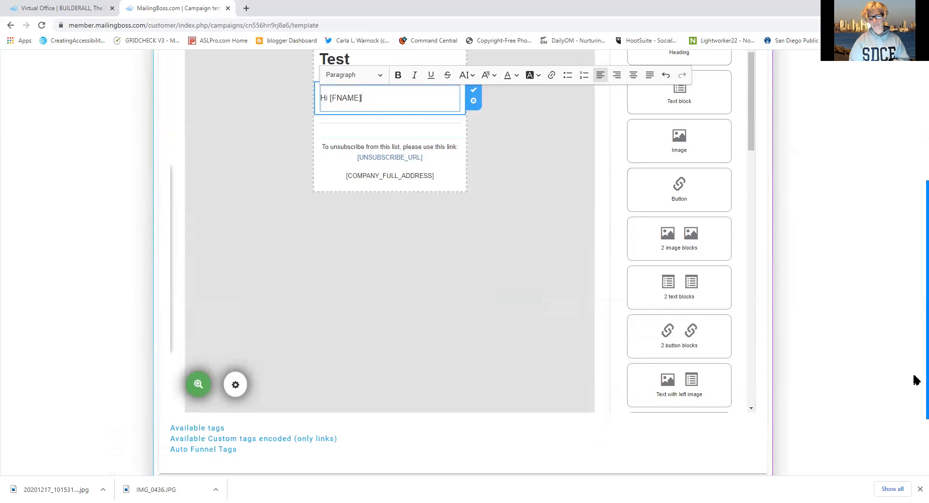
scroll(916, 380, down, 2)
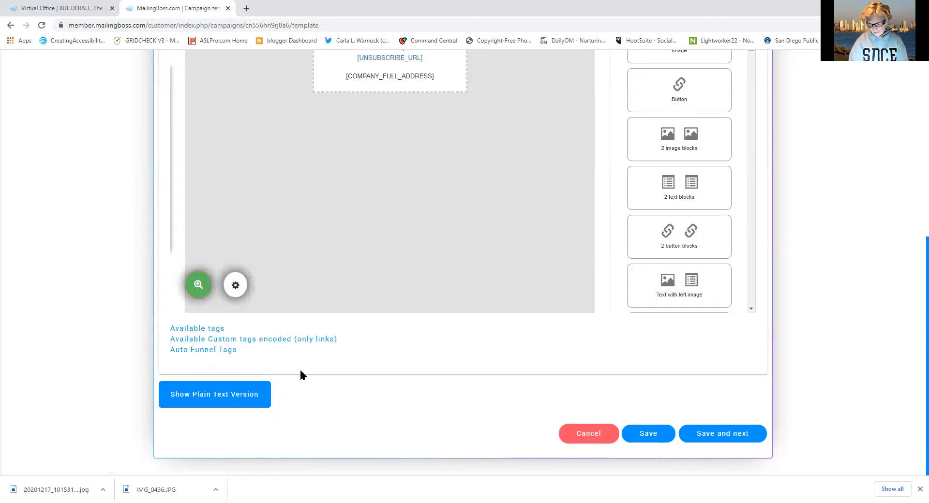
click(207, 330)
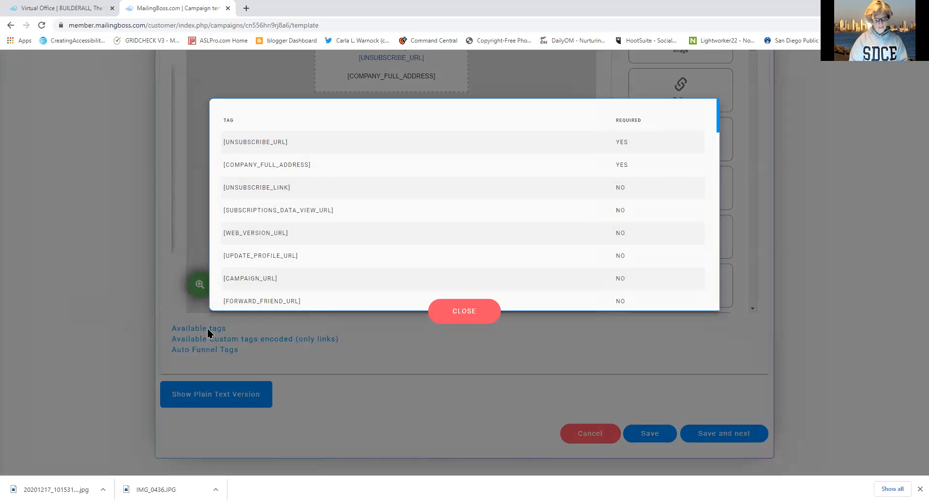
Look through the whole list of available tags, including the name and email tags, and close it
drag(719, 122, 708, 311)
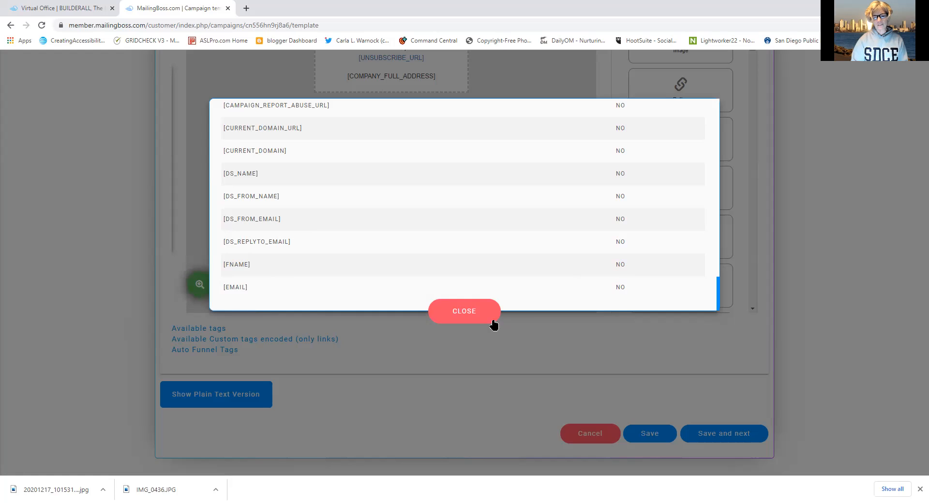
click(467, 315)
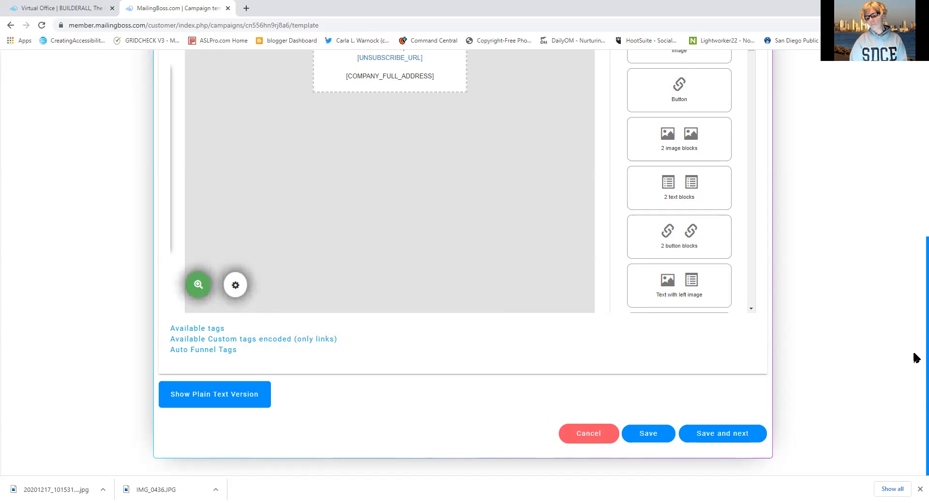
End the greeting with a comma and add the paragraph "Welcome to my test campaign. This is a demo" below it
scroll(914, 350, up, 7)
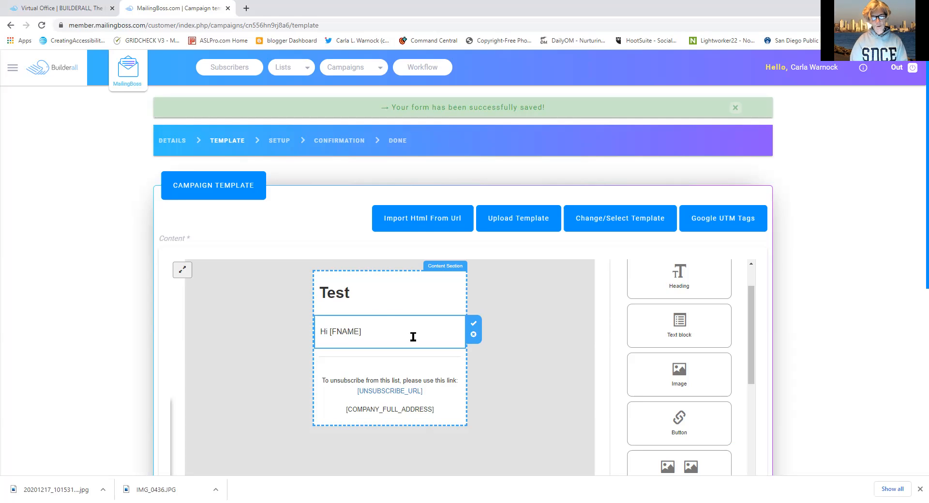
click(385, 340)
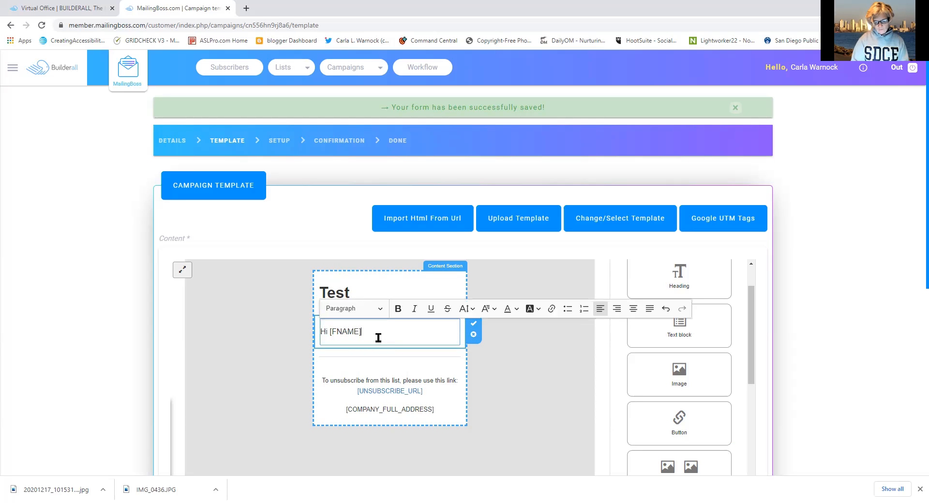
key(Return)
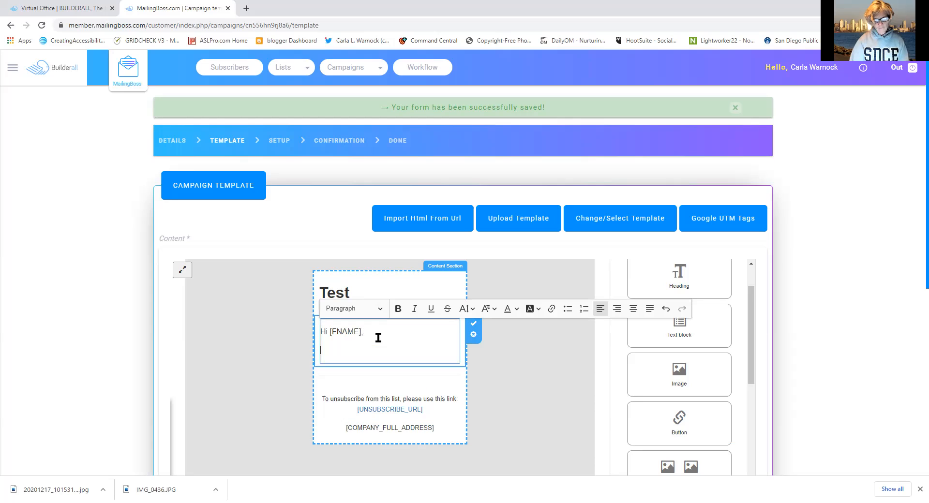
text(welcoe to)
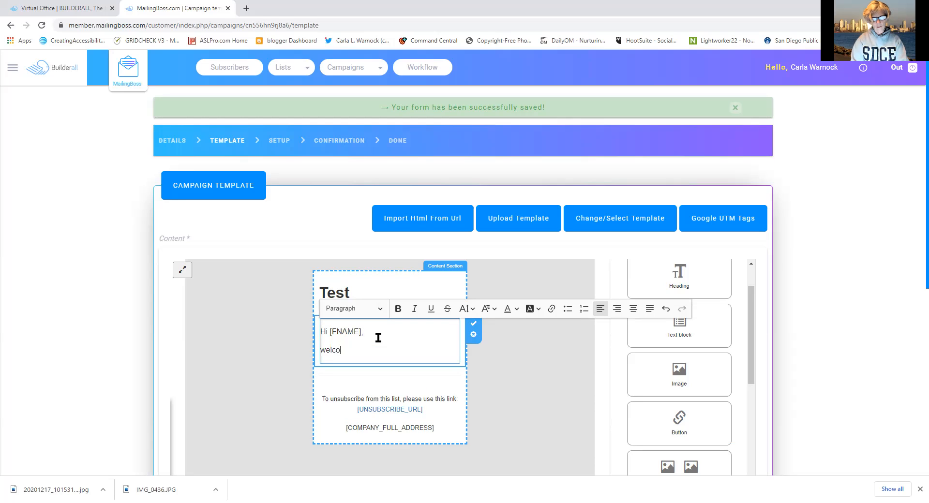
key(BackSpace)
key(BackSpace)
key(BackSpace)
key(BackSpace)
key(BackSpace)
key(BackSpace)
key(BackSpace)
key(BackSpace)
key(BackSpace)
key(BackSpace)
key(Return)
text(Wel)
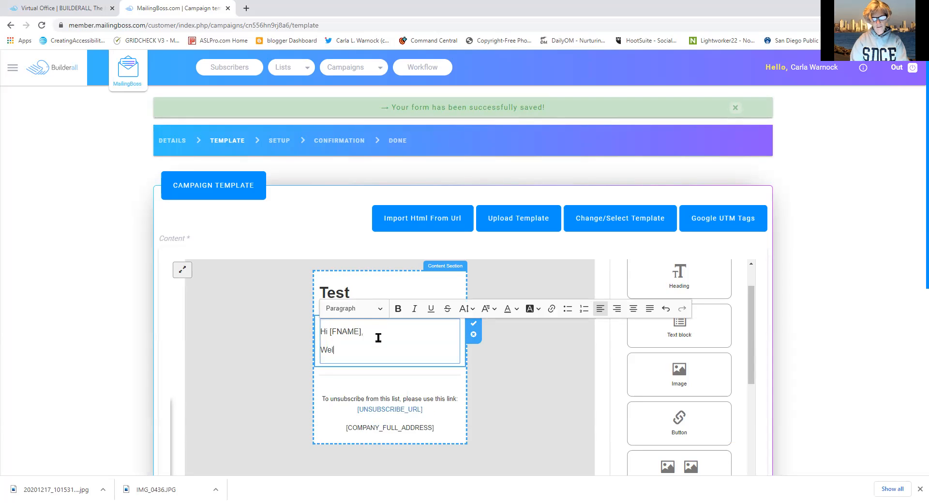
text(come to my test )
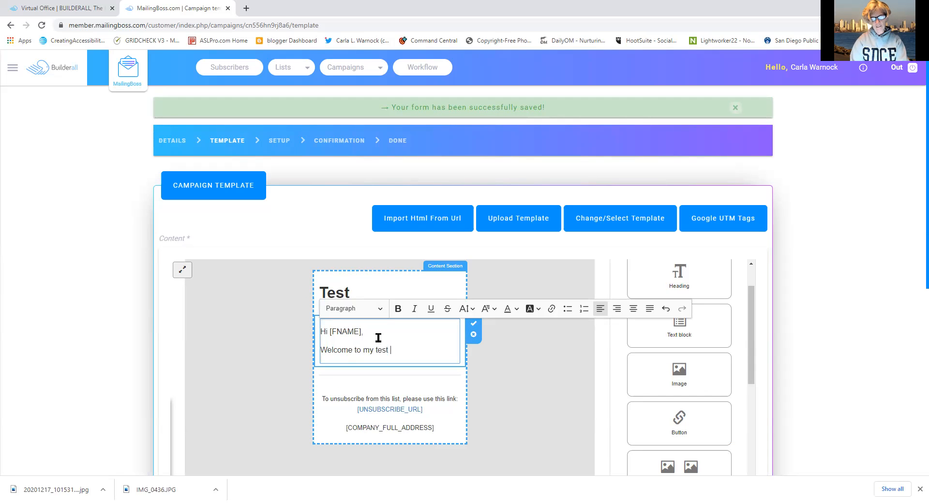
text(campa)
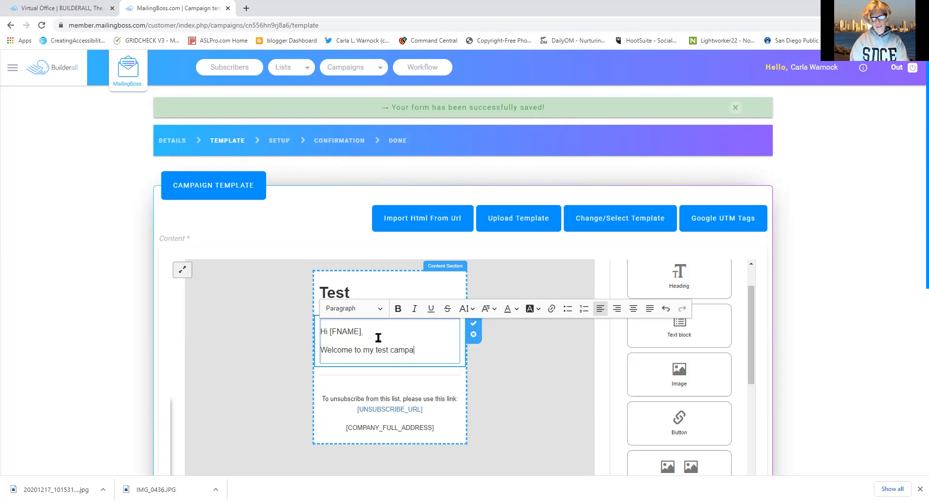
text(ign )
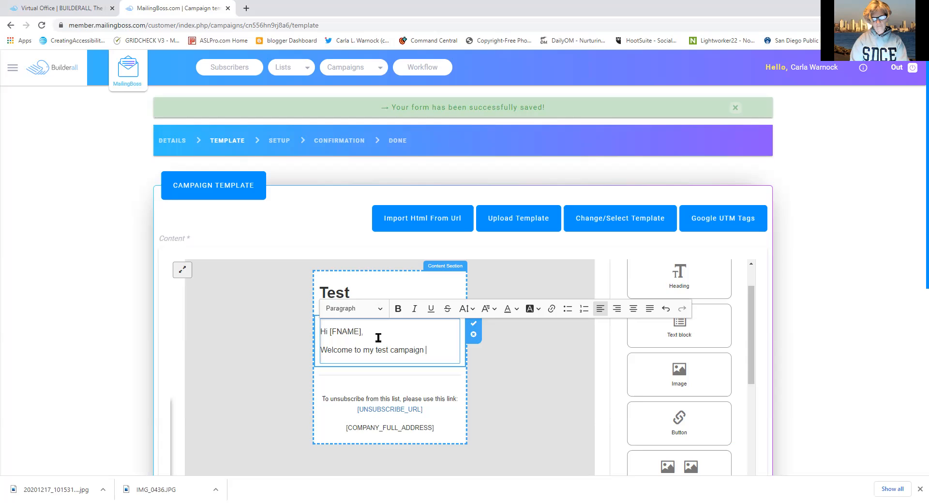
text(. Thi)
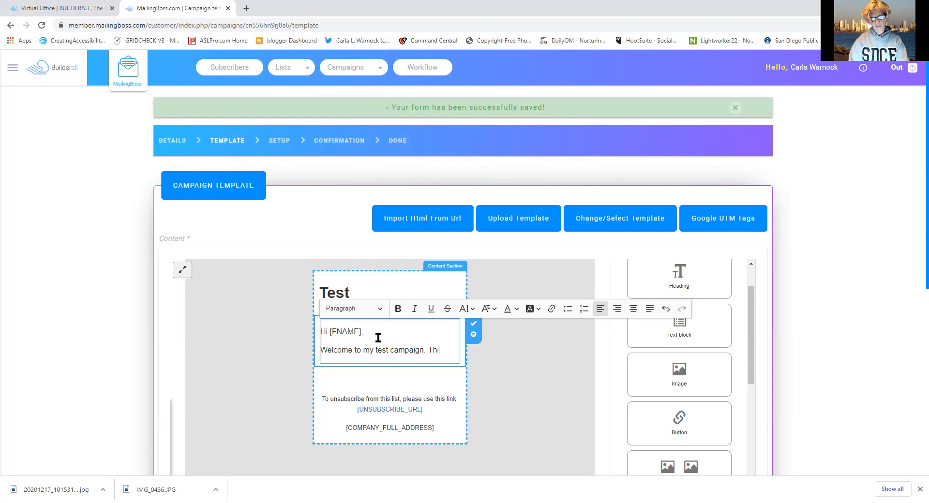
text(s is a demo)
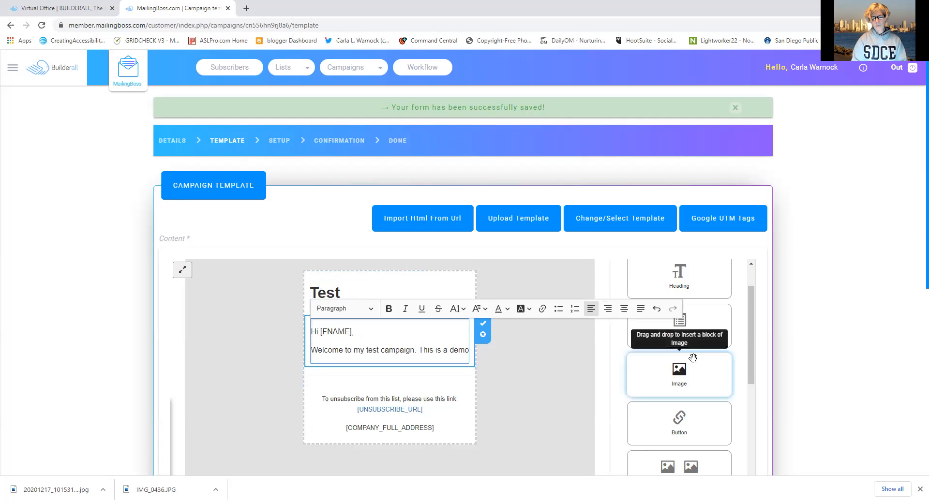
Insert a button block below the welcome paragraph in the email template
mouse_move(749, 332)
mouse_down()
mouse_move(745, 360)
mouse_move(740, 338)
mouse_up()
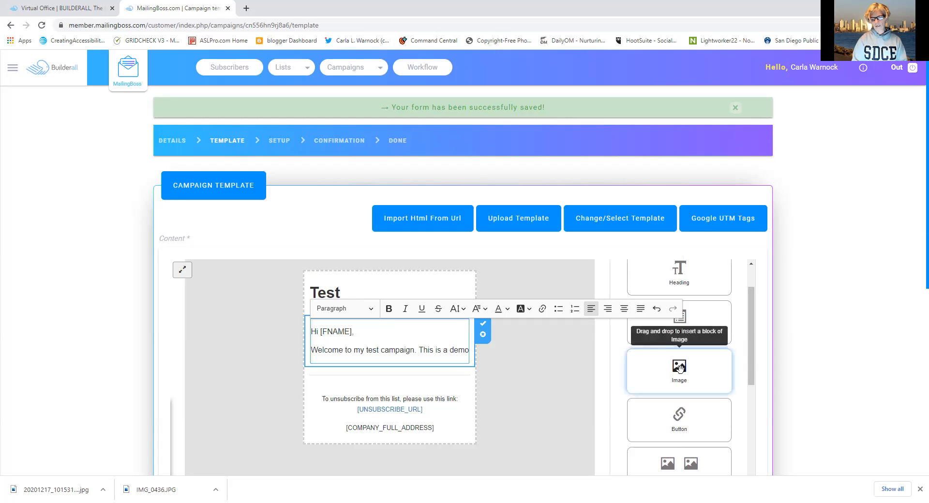
drag(753, 366, 750, 381)
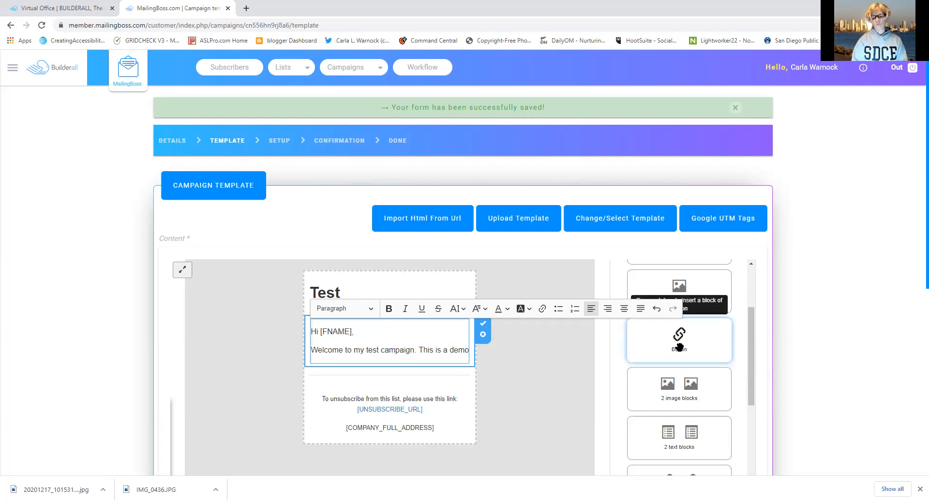
drag(680, 346, 362, 365)
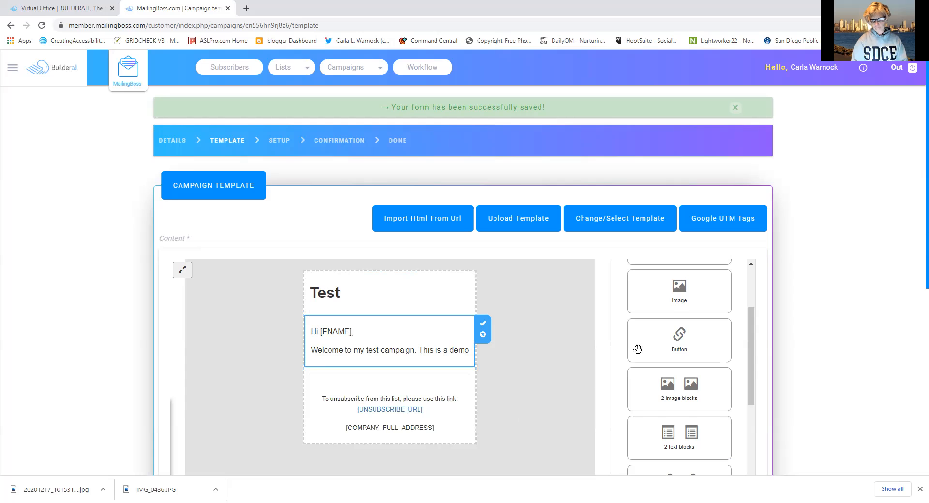
drag(655, 338, 333, 397)
Replace the new button's label with "Tower Garden Benefits"
click(403, 385)
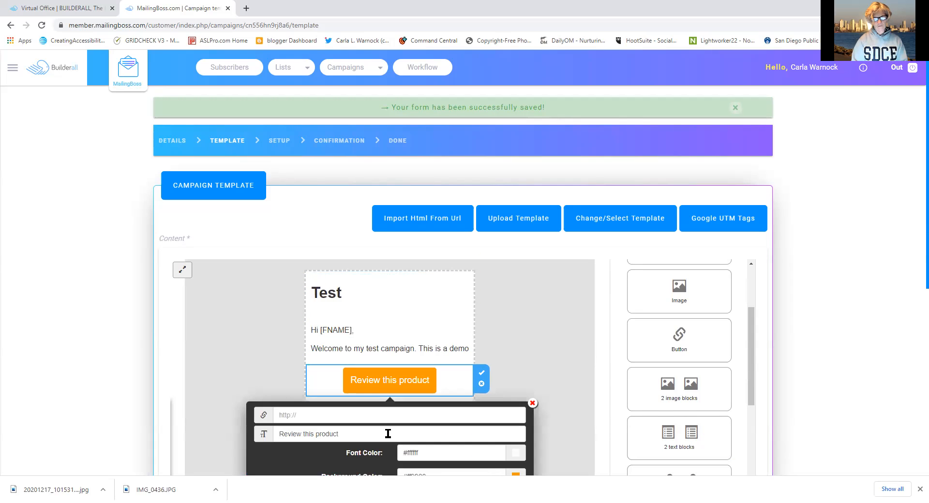
drag(386, 434, 262, 415)
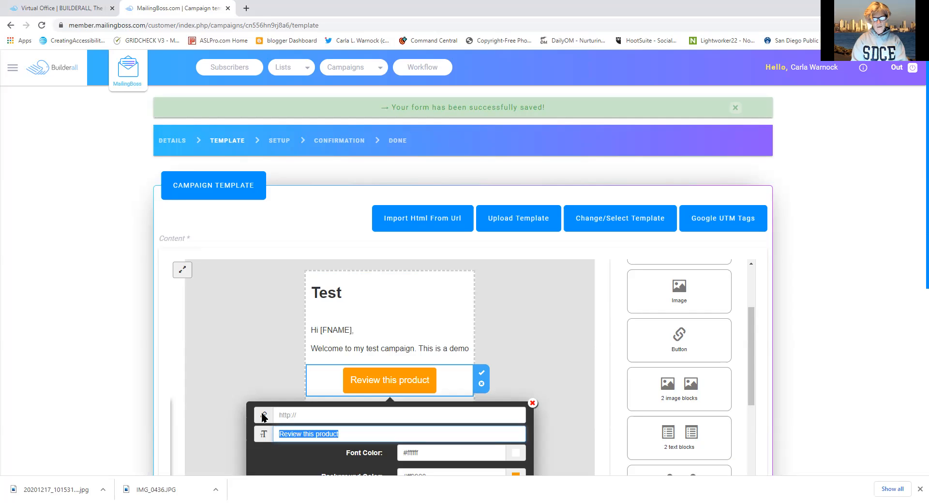
text(Tower Ga)
key(BackSpace)
text(Garden )
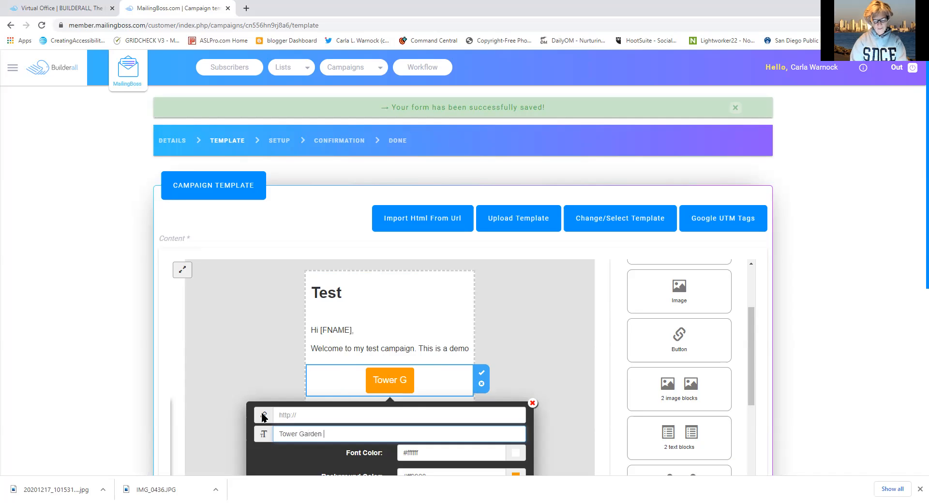
text(Benefits)
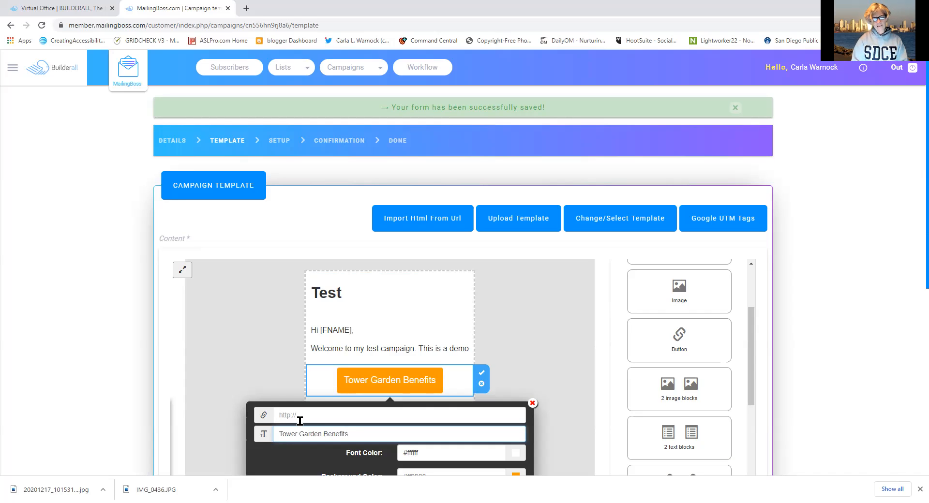
Set the button's background color to the bright cyan #00f0ff
click(318, 415)
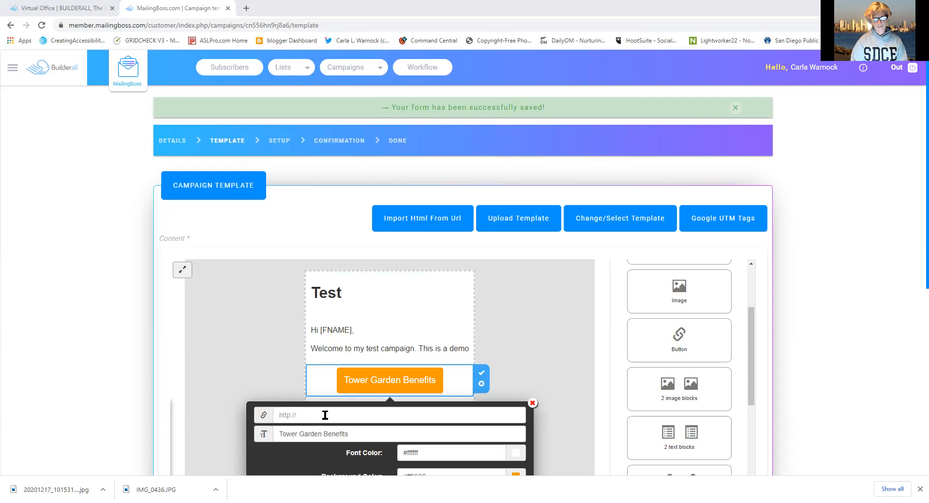
click(325, 416)
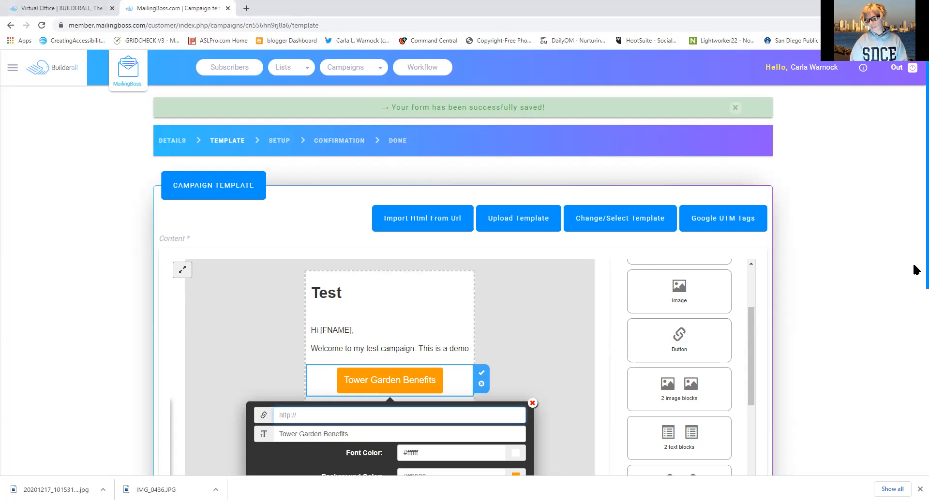
scroll(916, 335, down, 3)
scroll(916, 338, down, 1)
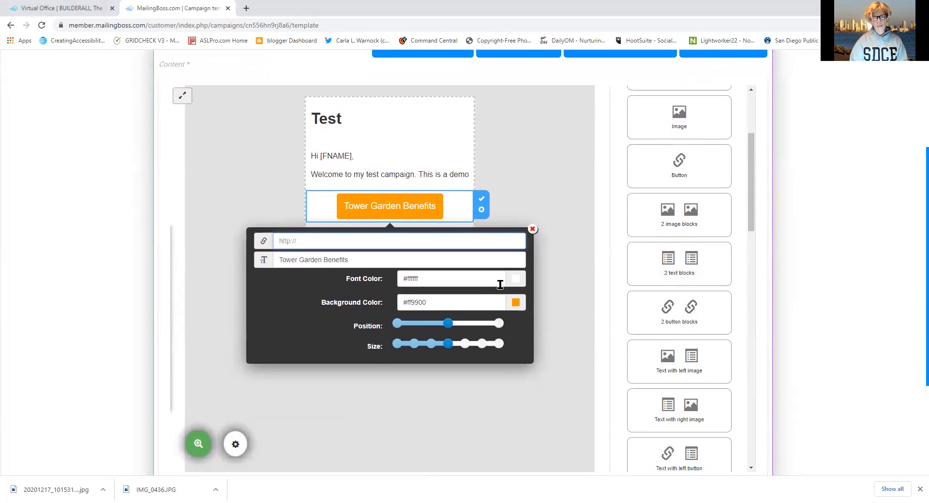
click(516, 303)
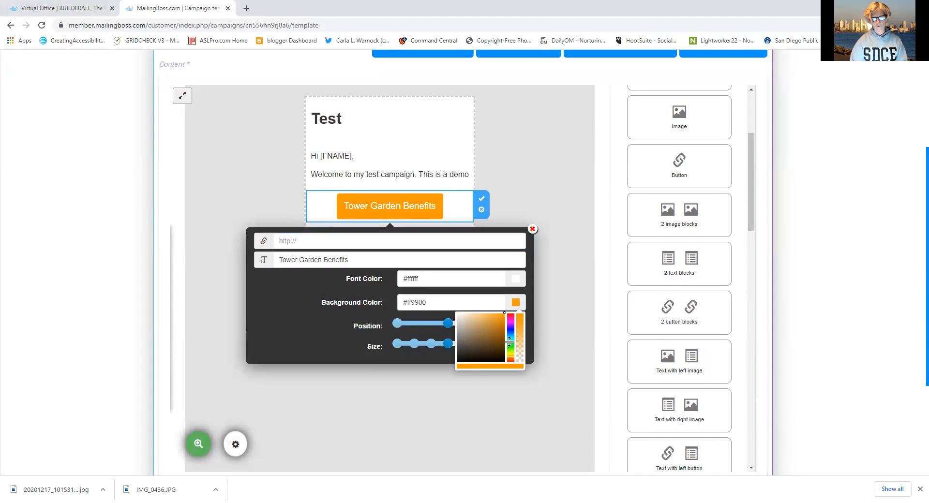
click(509, 339)
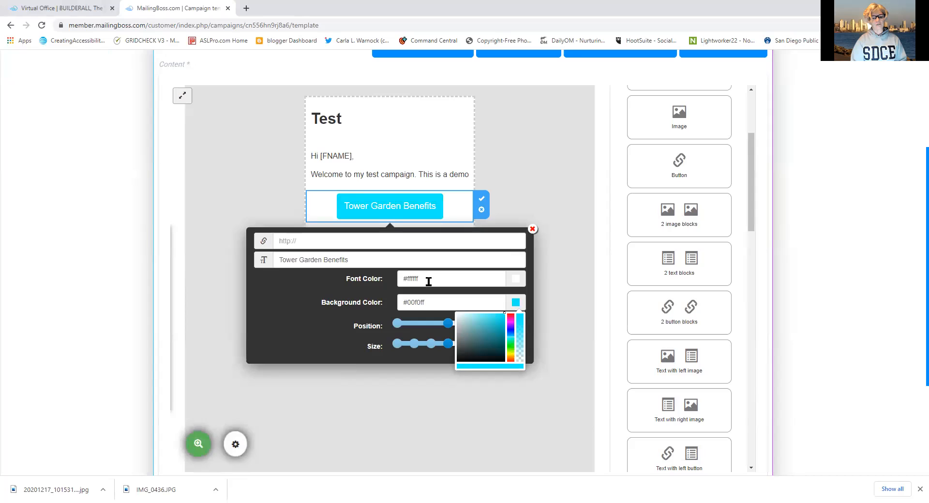
Try different font colors for the button and set it to the near-black #02170a
click(516, 279)
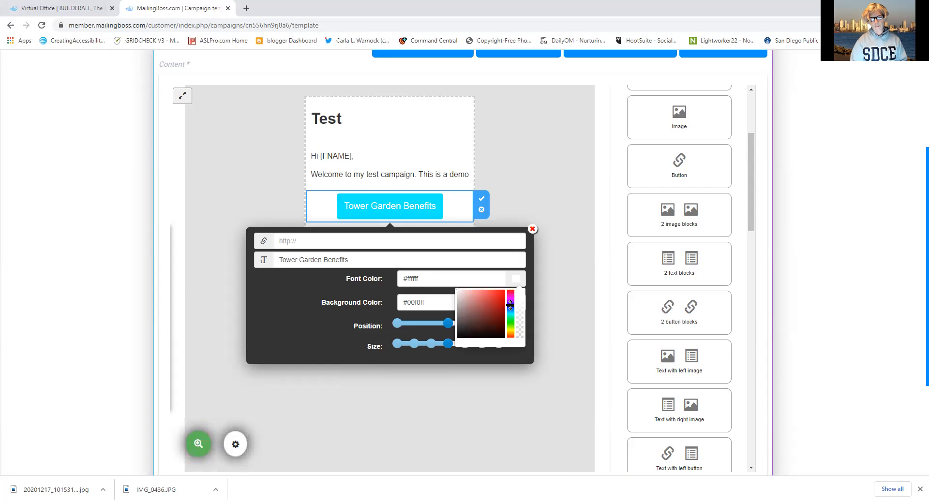
click(494, 331)
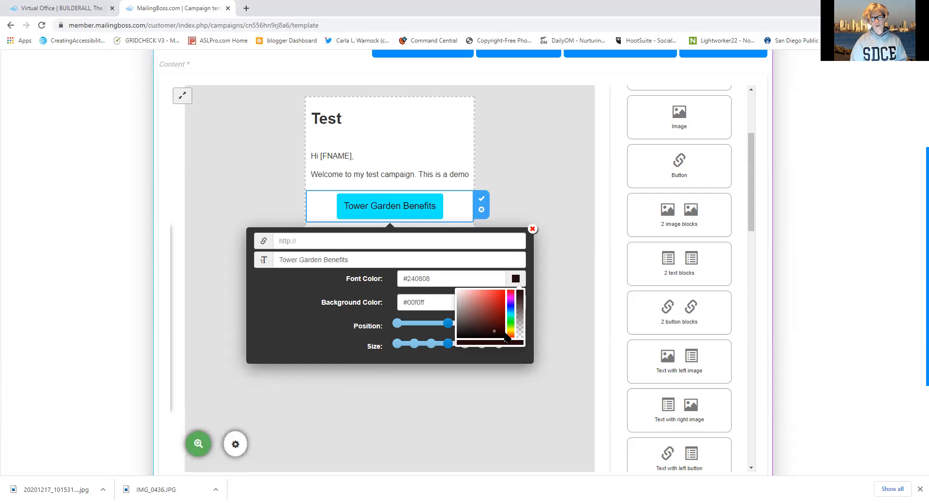
click(509, 319)
click(495, 304)
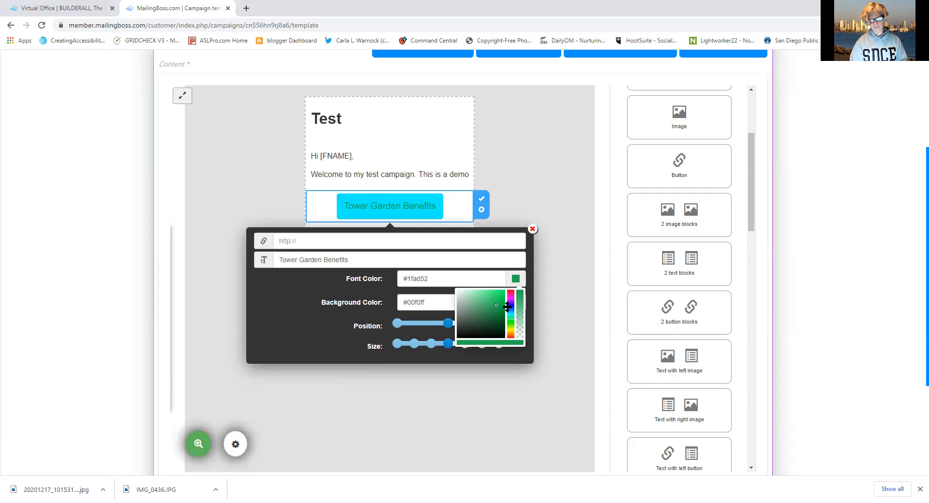
click(500, 334)
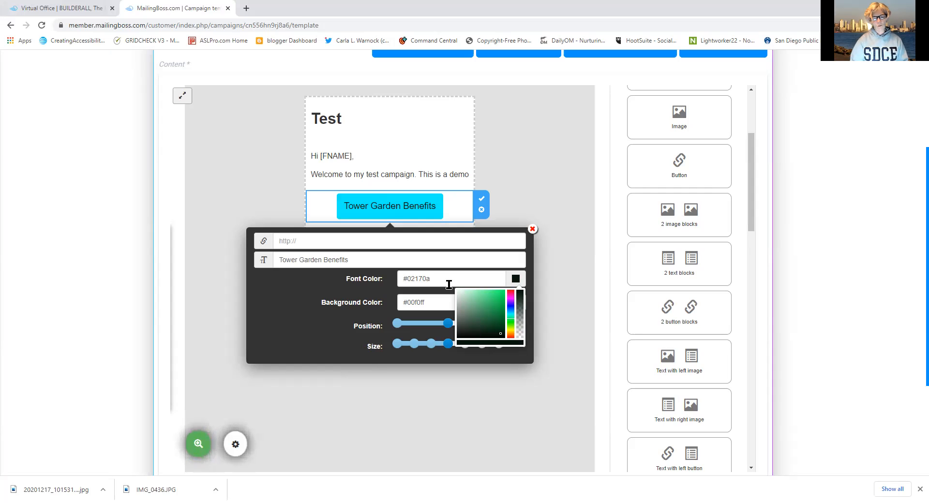
Try the left and right alignments for the button and put it back in the center
click(422, 325)
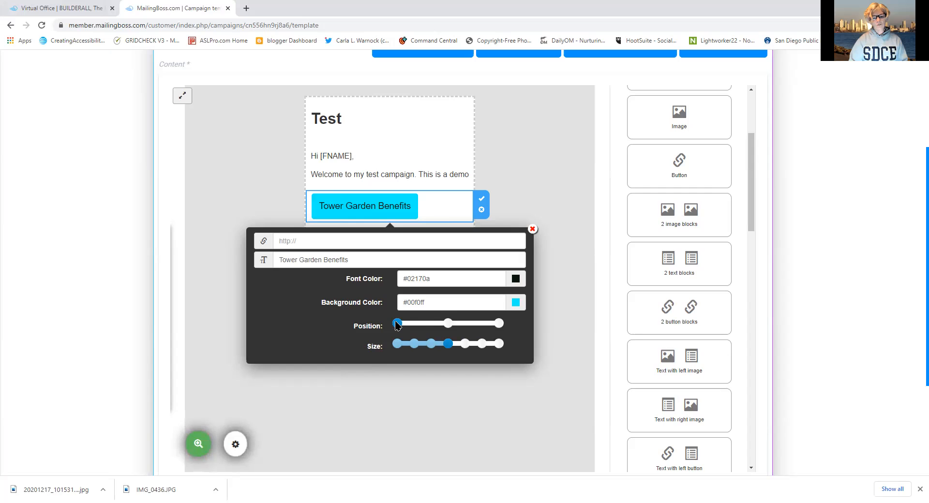
click(448, 323)
click(499, 323)
click(474, 323)
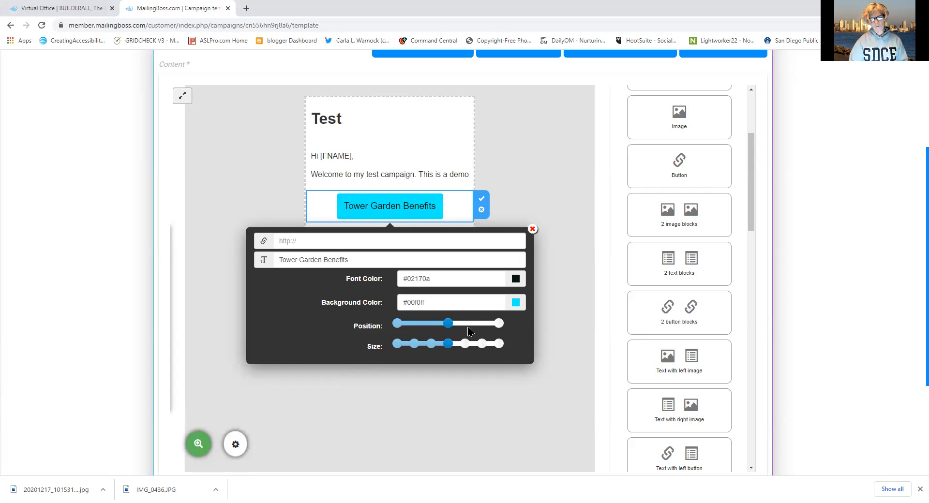
Reduce the button to the third size level, align it to the right of the email and close its settings
drag(449, 343, 458, 345)
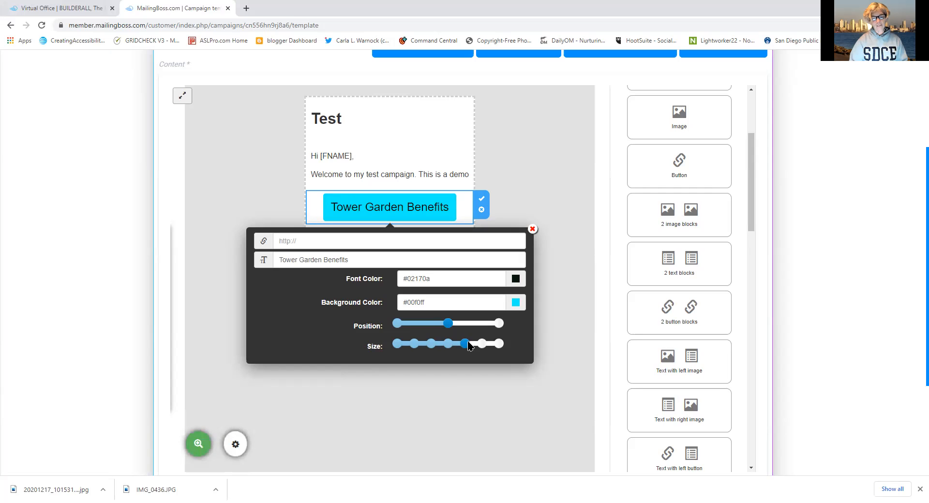
drag(469, 345, 432, 344)
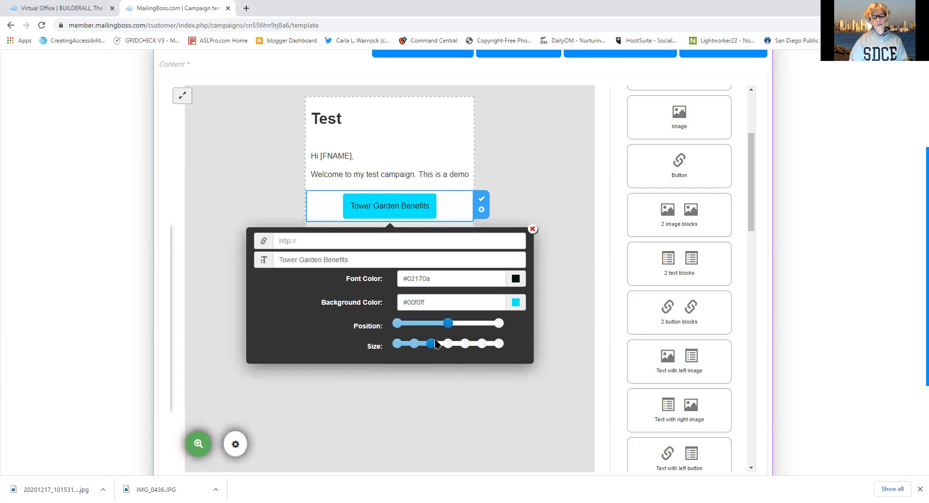
drag(448, 324, 496, 326)
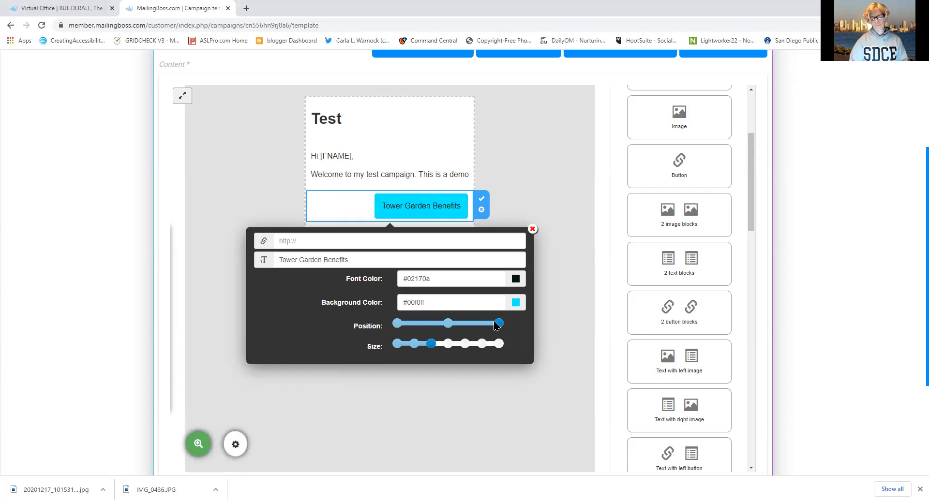
click(533, 231)
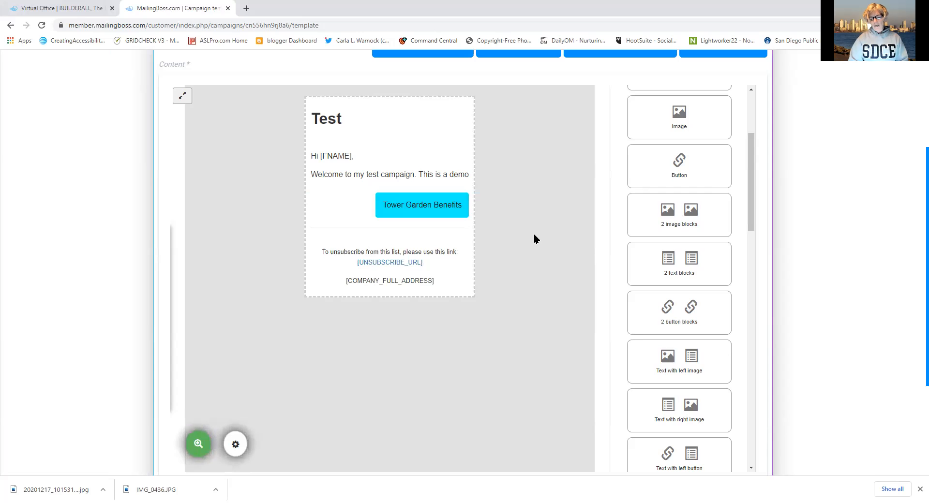
Reopen the settings of the Tower Garden Benefits button
click(438, 213)
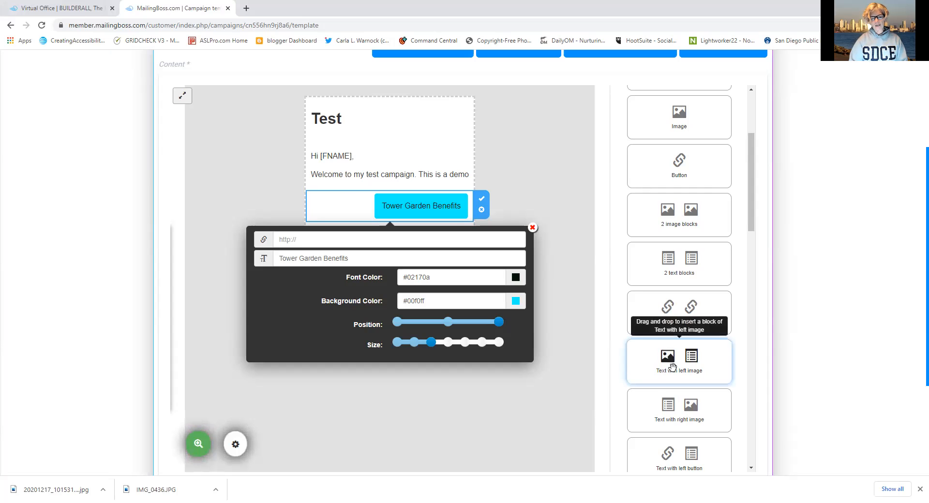
Add a text-with-left-image block below the button's divider and replace its lighthouse picture with the cropped gala portrait from the Desktop
click(532, 228)
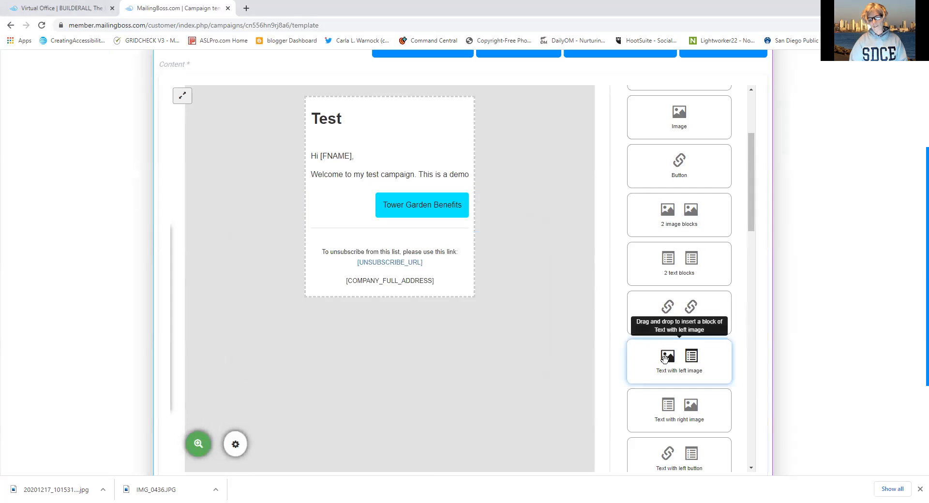
drag(664, 357, 368, 255)
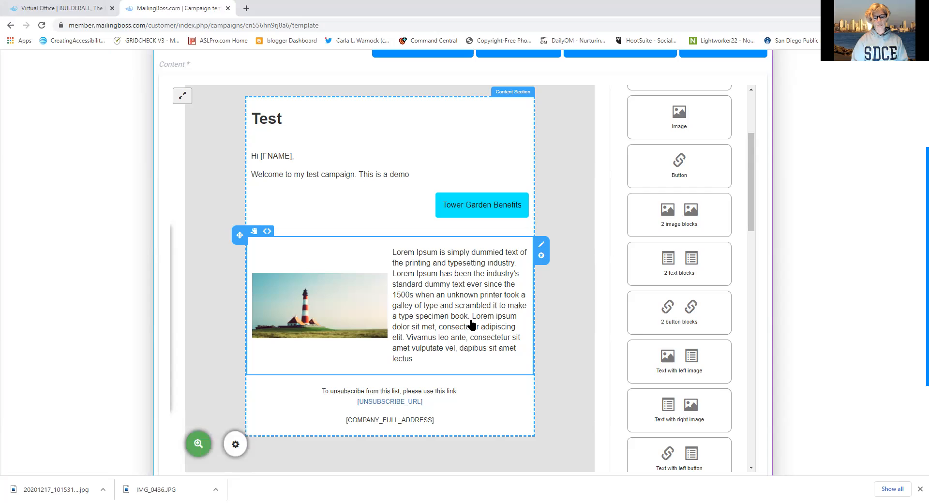
click(338, 315)
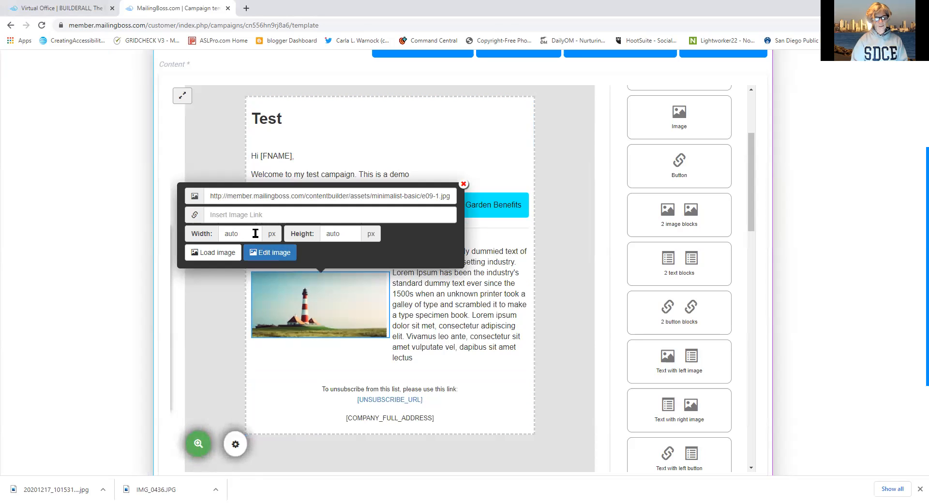
click(222, 256)
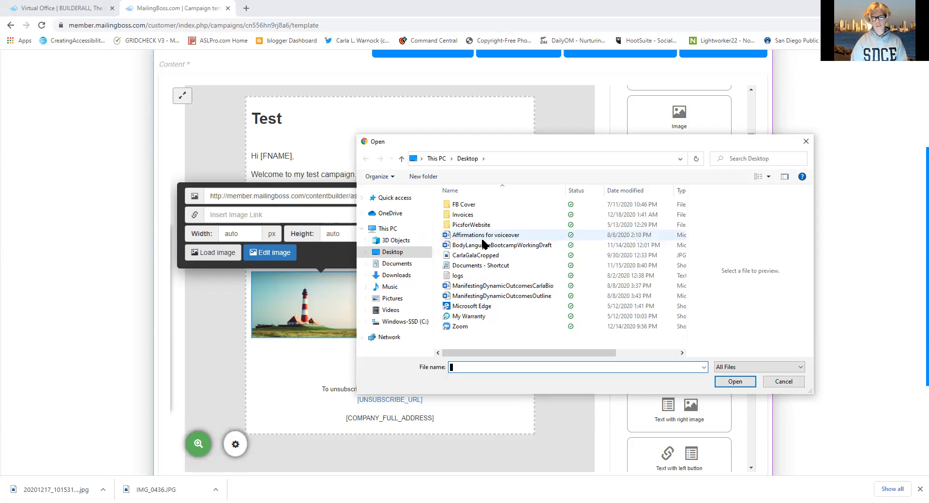
click(476, 256)
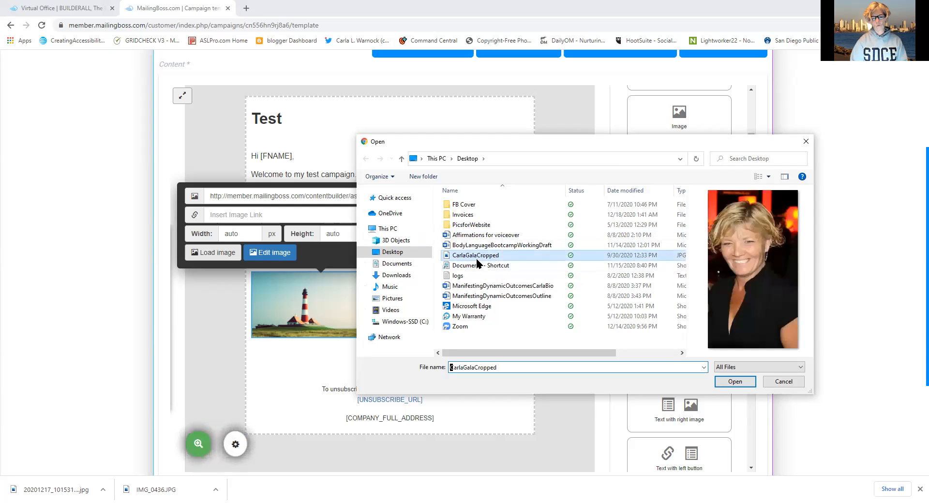
click(735, 382)
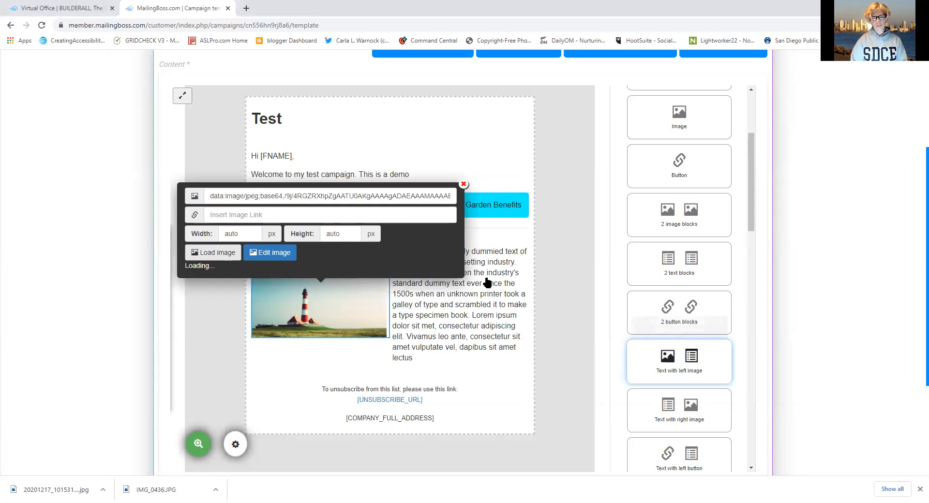
Set the width of the portrait image to 111 px and close its settings
click(345, 335)
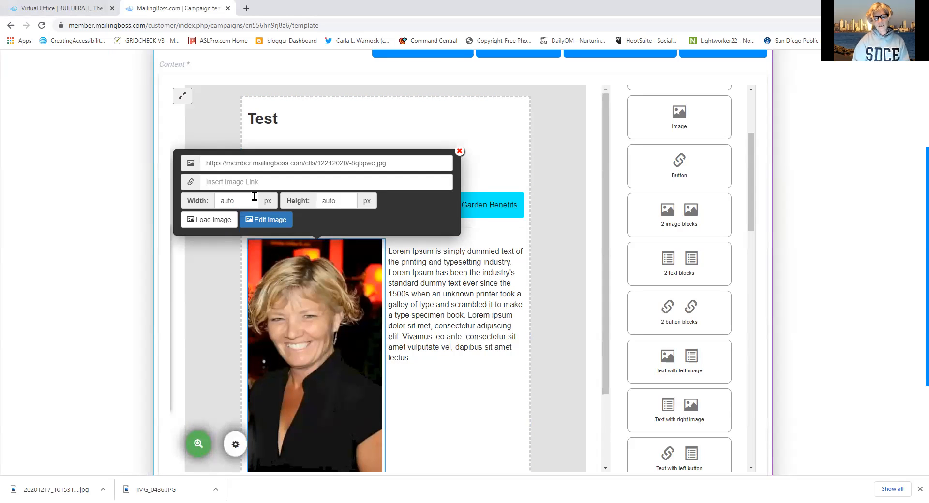
drag(245, 199, 179, 202)
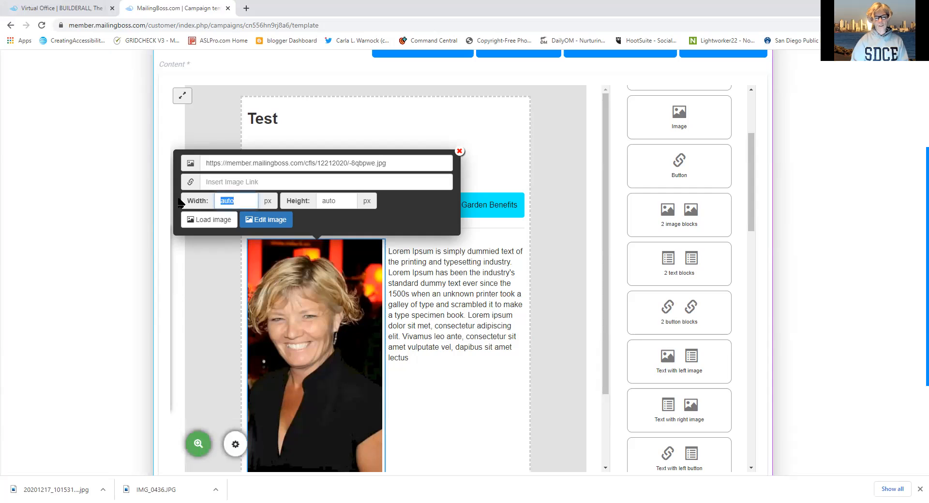
text(111)
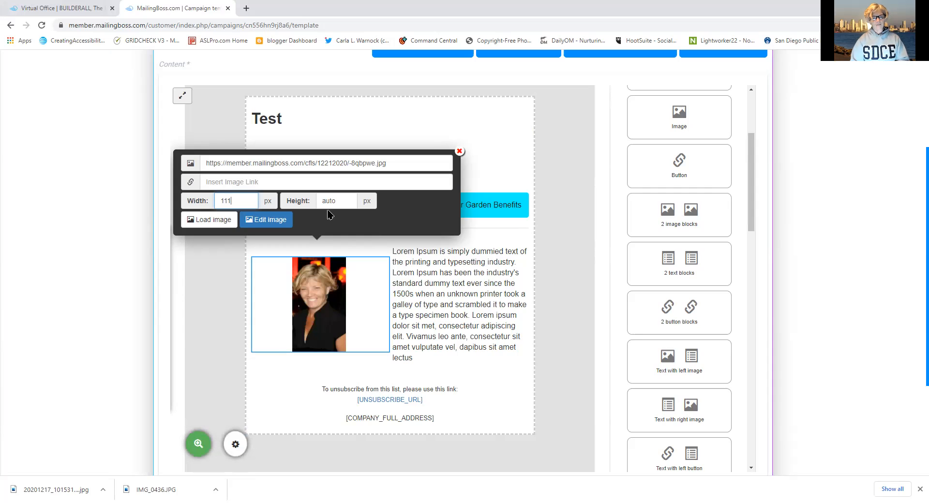
click(363, 326)
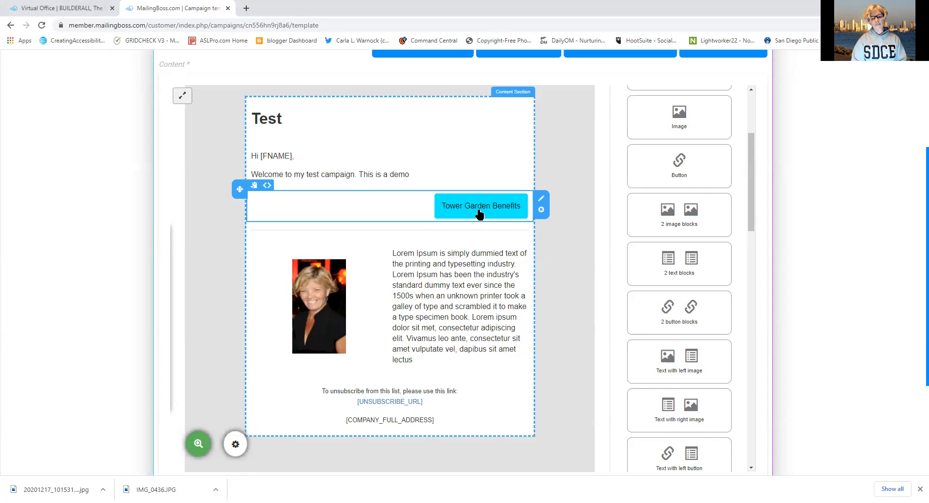
Move the Tower Garden Benefits button below the image and text block and align it to the center
drag(479, 214, 479, 371)
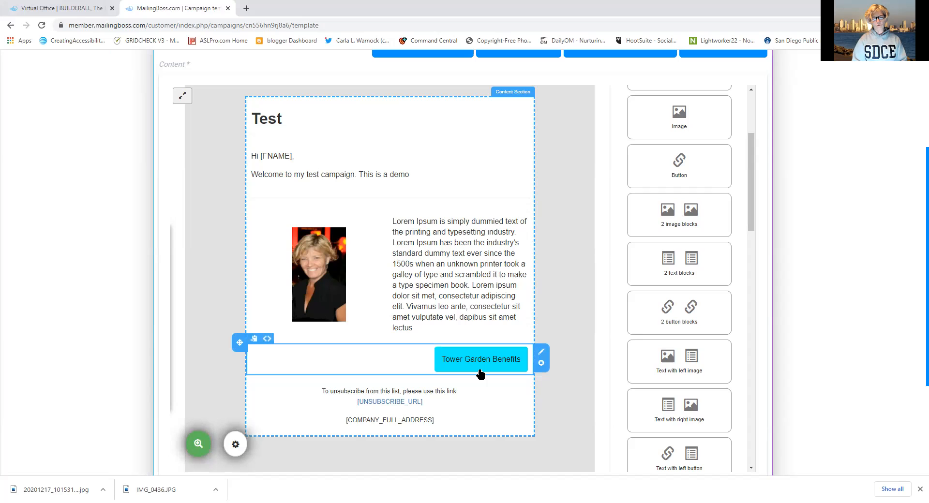
click(466, 354)
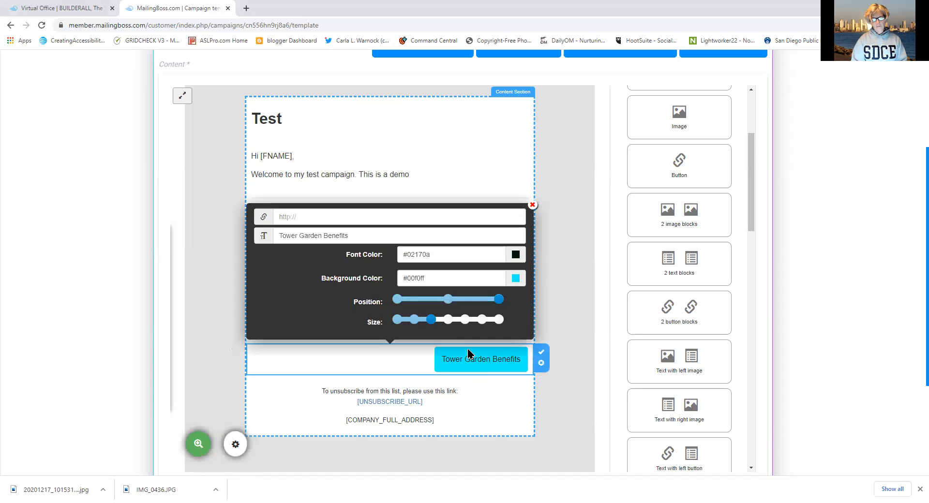
click(447, 300)
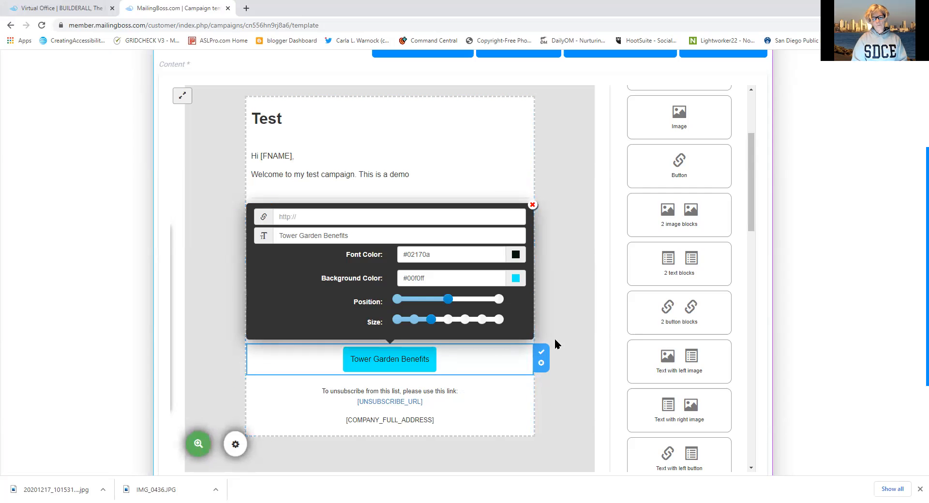
click(578, 328)
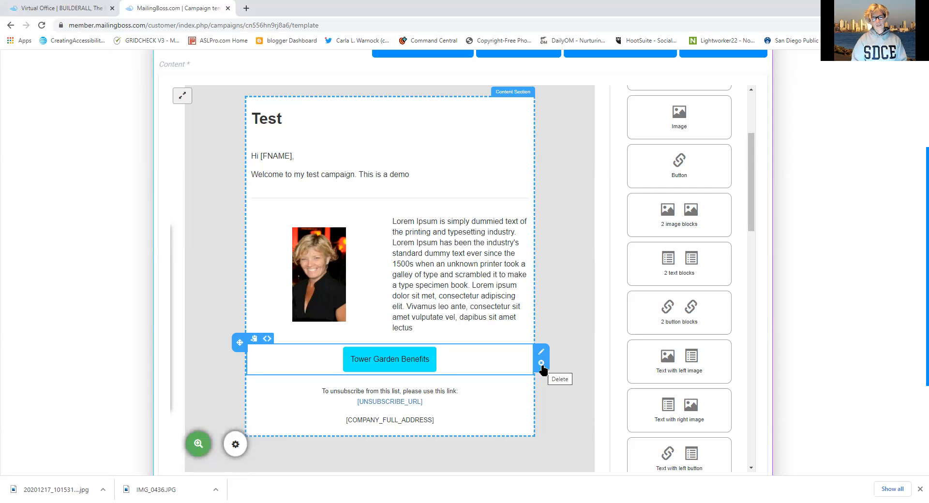
Replace the placeholder text beside the portrait with "test document update before sending"
click(431, 285)
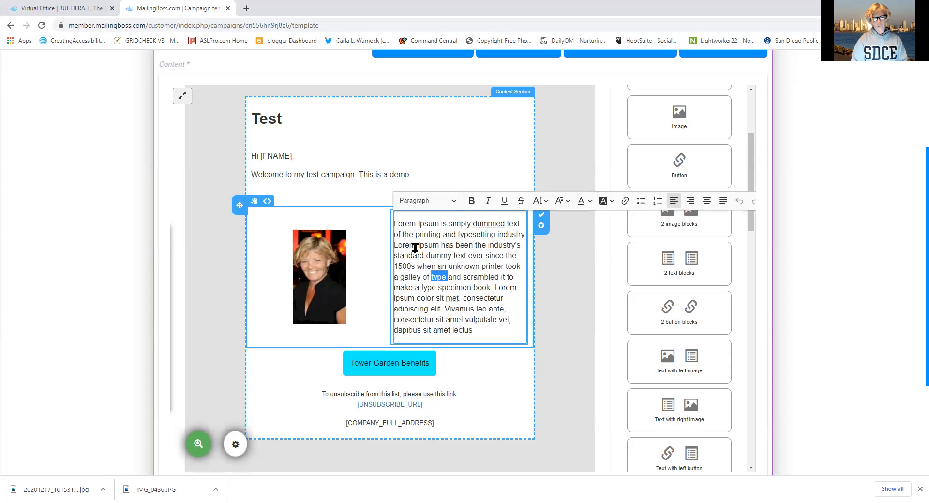
drag(395, 222, 519, 335)
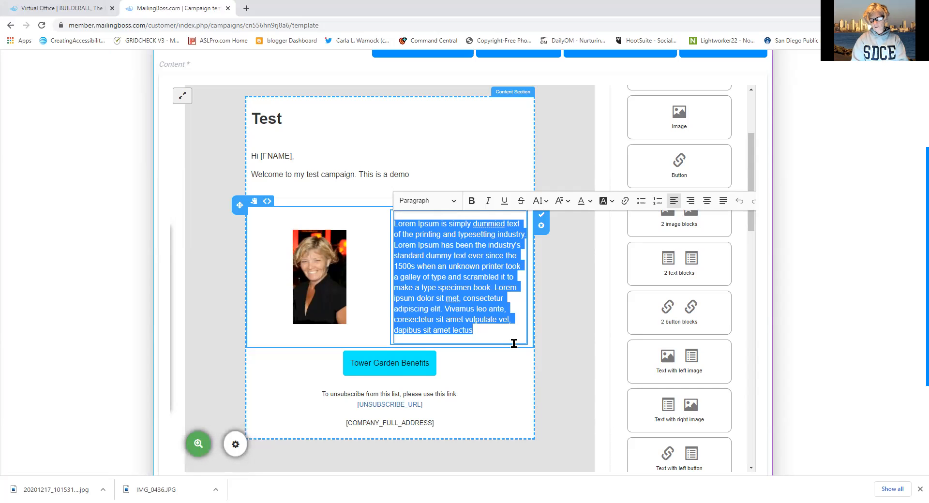
text(te)
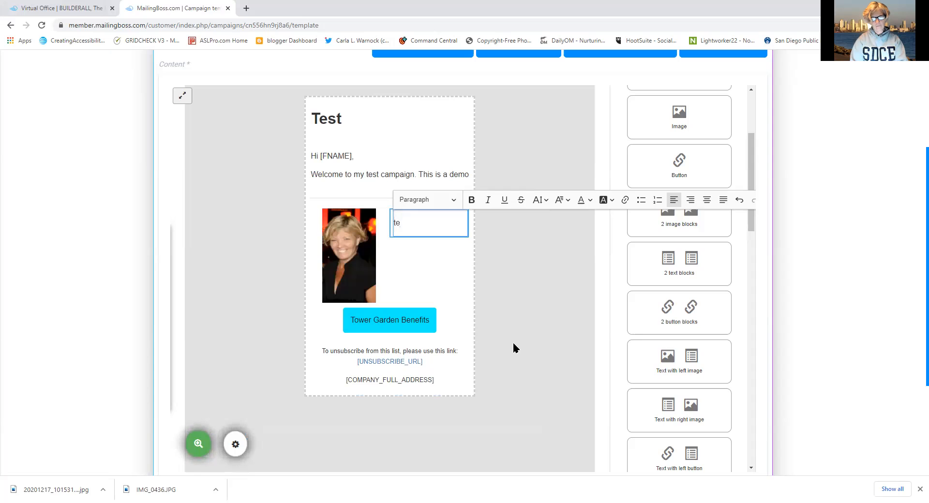
text(st documet)
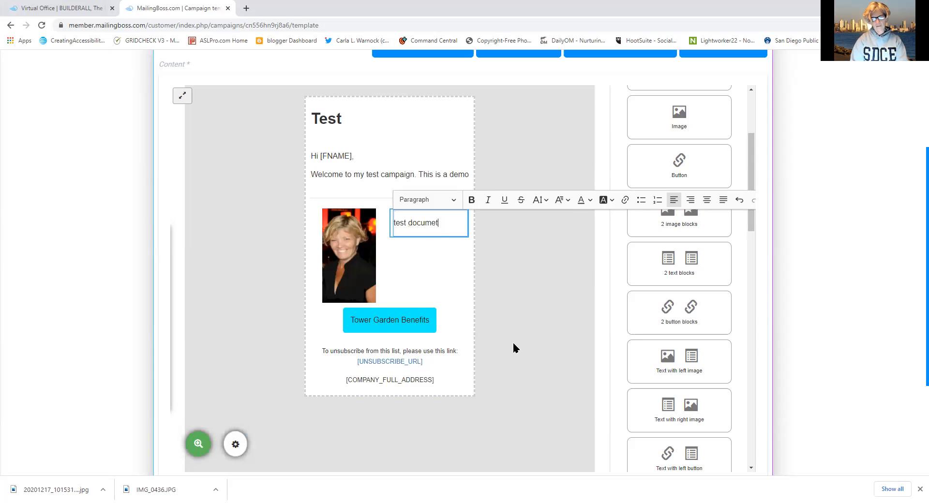
key(BackSpace)
text(nt update f)
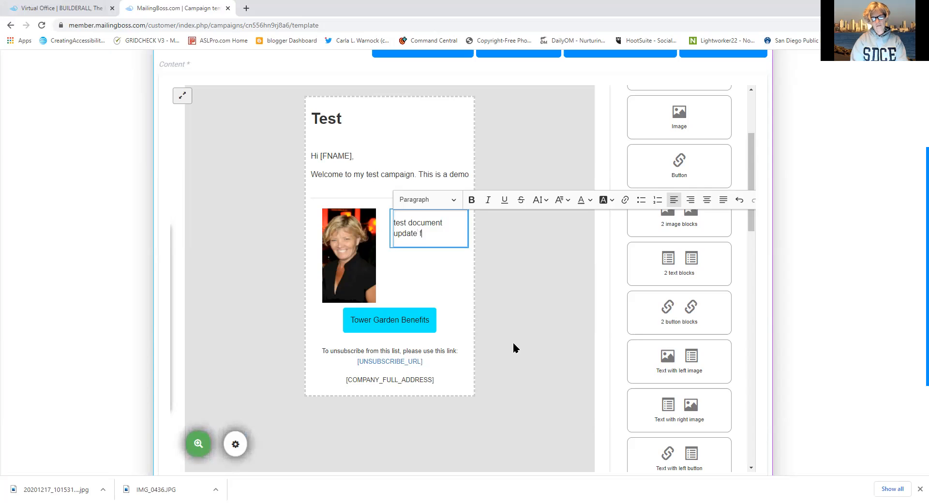
key(BackSpace)
text(vefo)
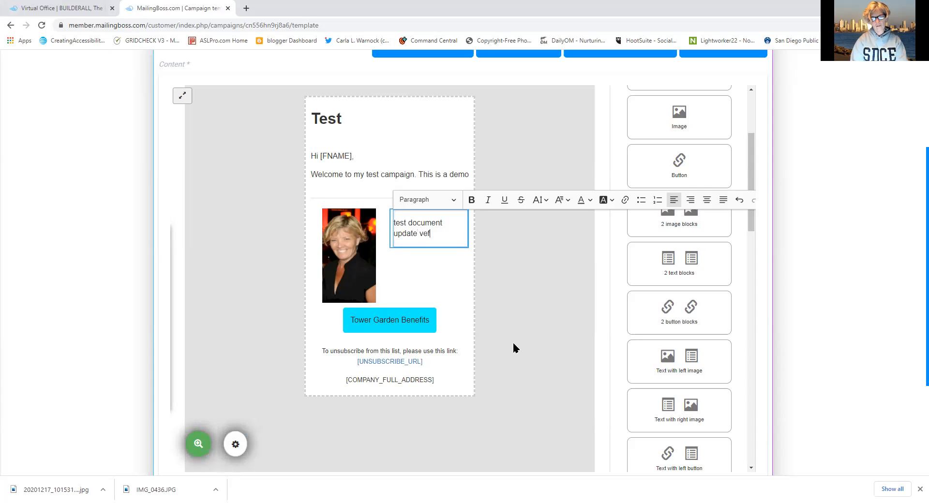
key(BackSpace)
key(BackSpace)
key(BackSpace)
key(BackSpace)
text(b)
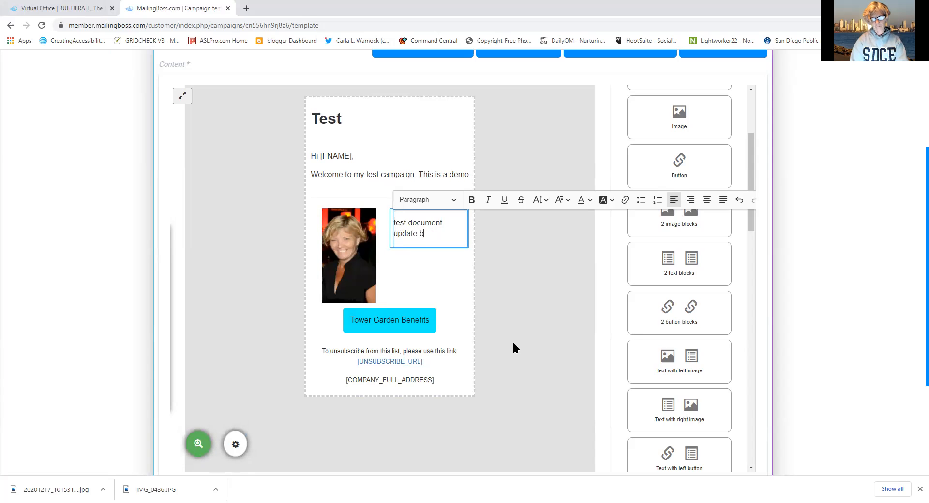
text(efore sending)
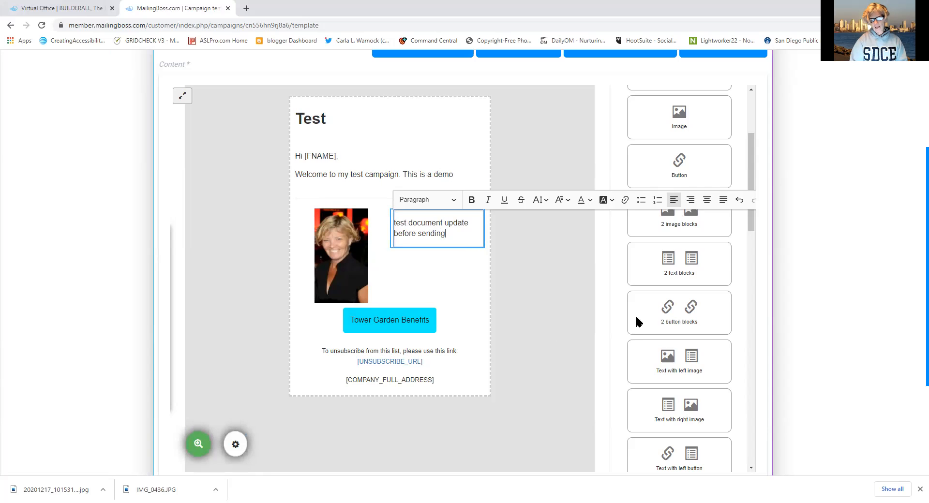
Save the email template and continue to the campaign setup
scroll(915, 339, down, 3)
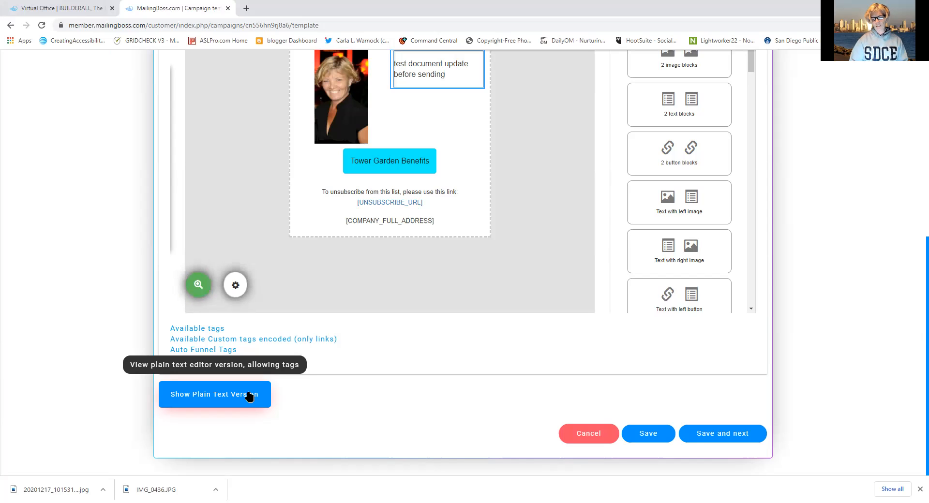
click(724, 433)
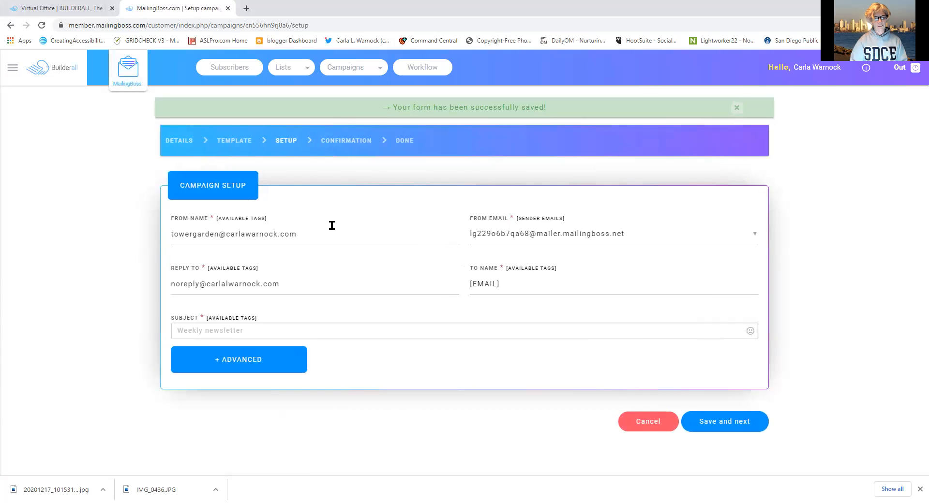
Examine the sender, reply-to and recipient name fields of the campaign setup and try to save it without a subject
mouse_move(332, 226)
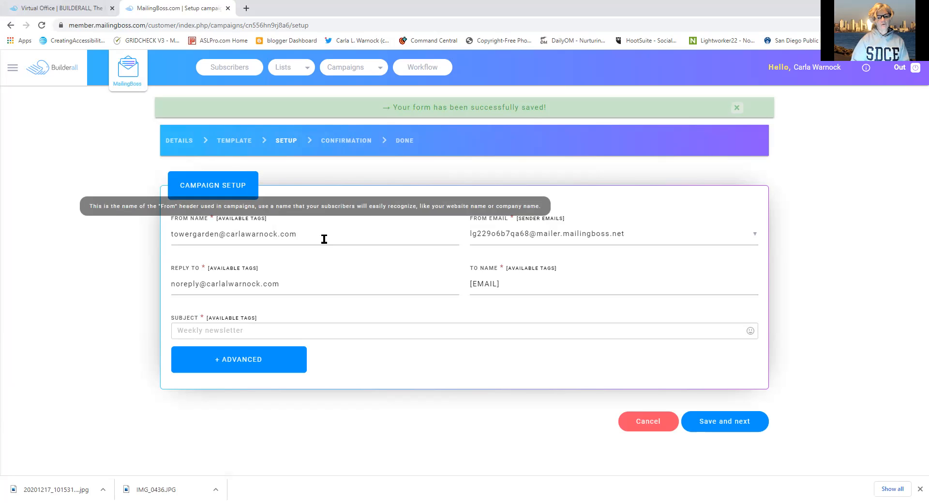
mouse_move(306, 286)
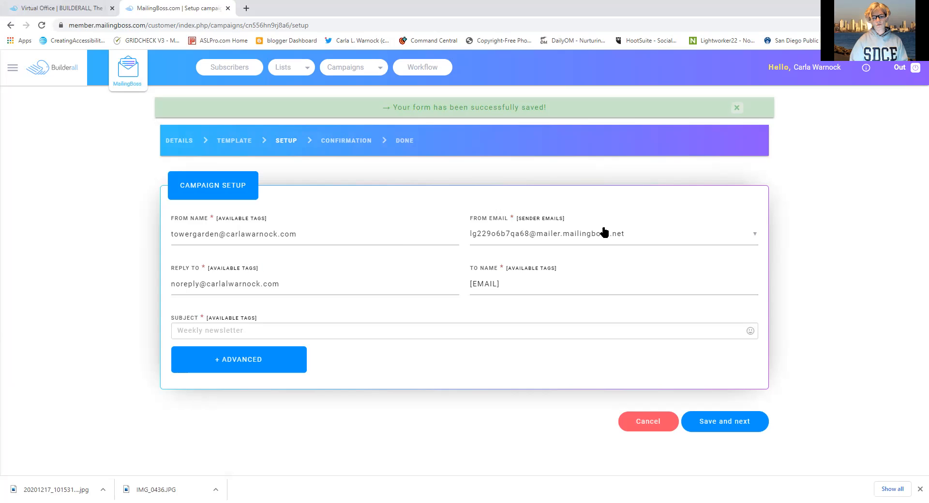
mouse_move(583, 290)
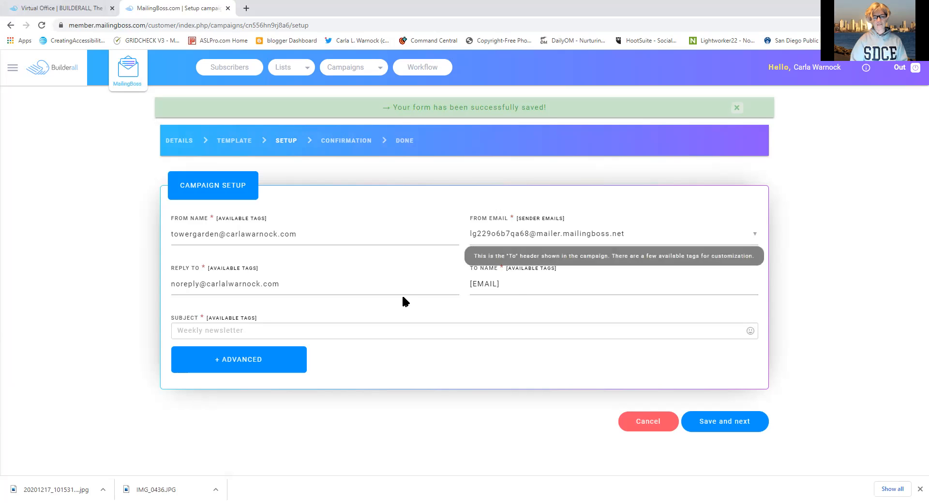
click(512, 285)
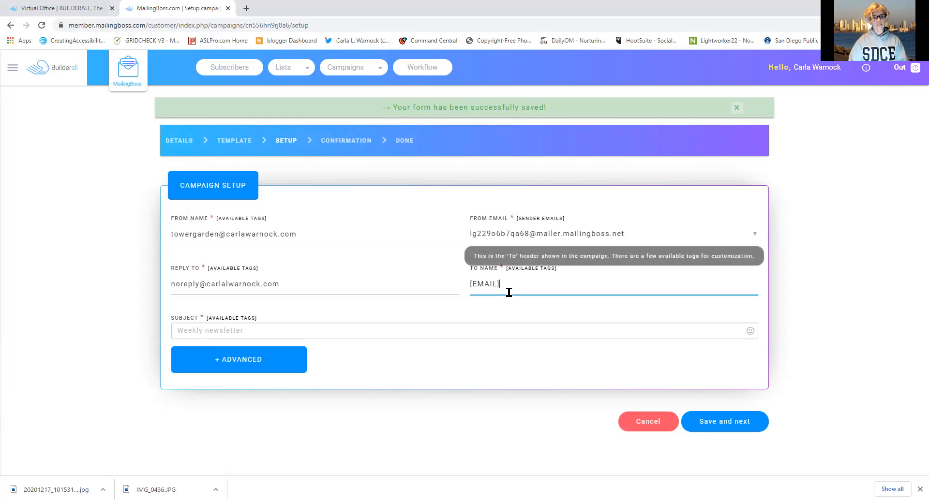
click(722, 424)
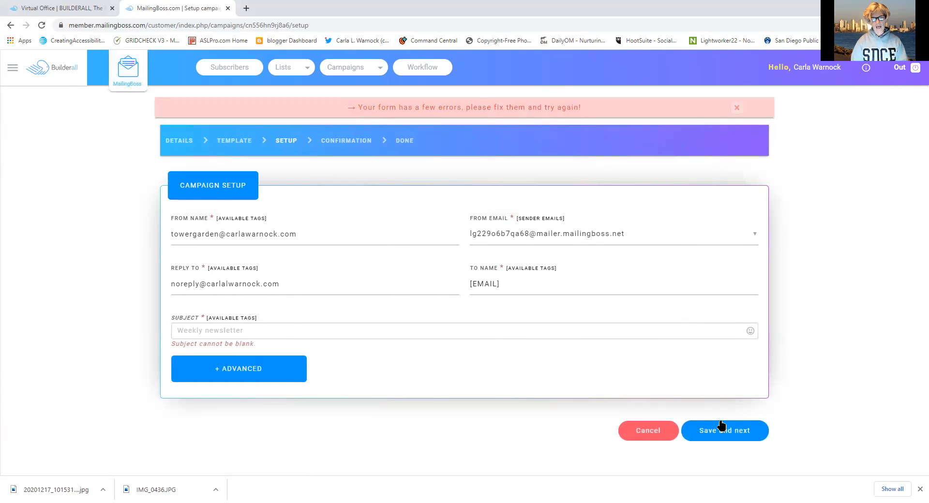
Enter "First email" as the campaign subject, save the setup and continue to the confirmation
click(237, 332)
text(Fi)
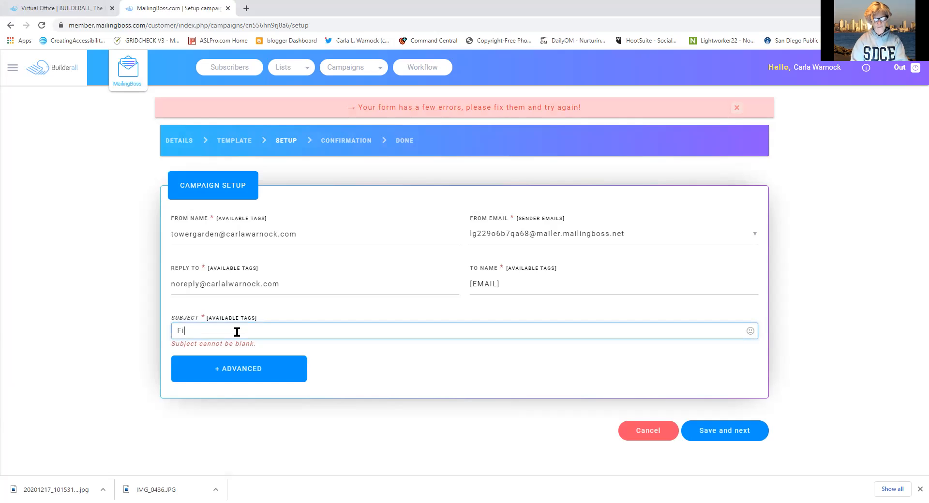
key(BackSpace)
key(BackSpace)
text(First email)
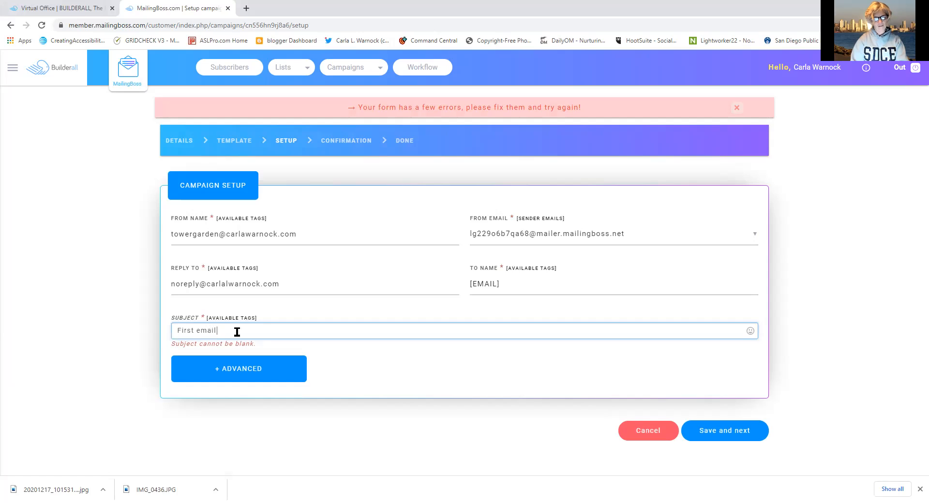
click(756, 433)
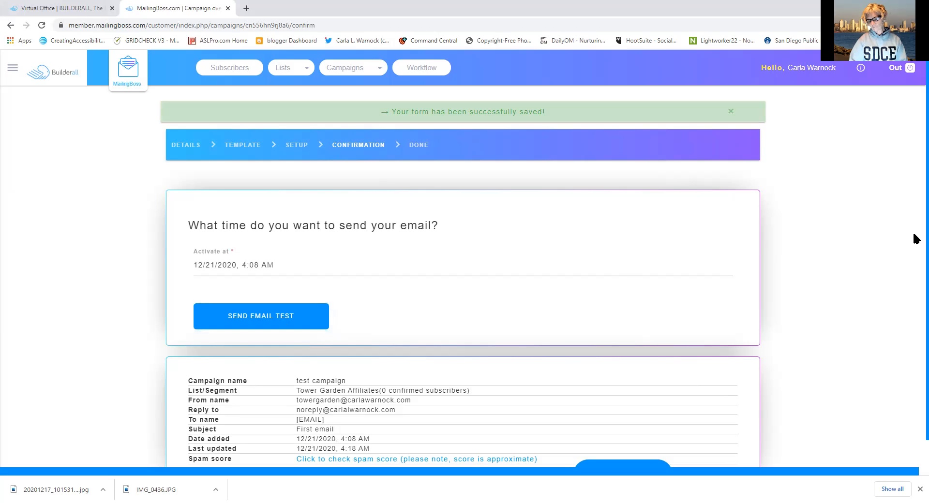
Send a test email of the campaign to the sender's own email address
scroll(916, 242, down, 1)
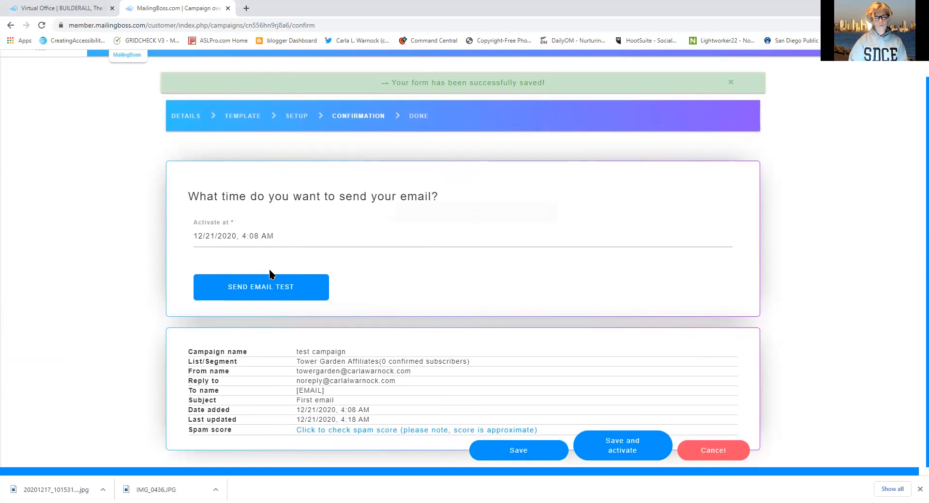
click(274, 293)
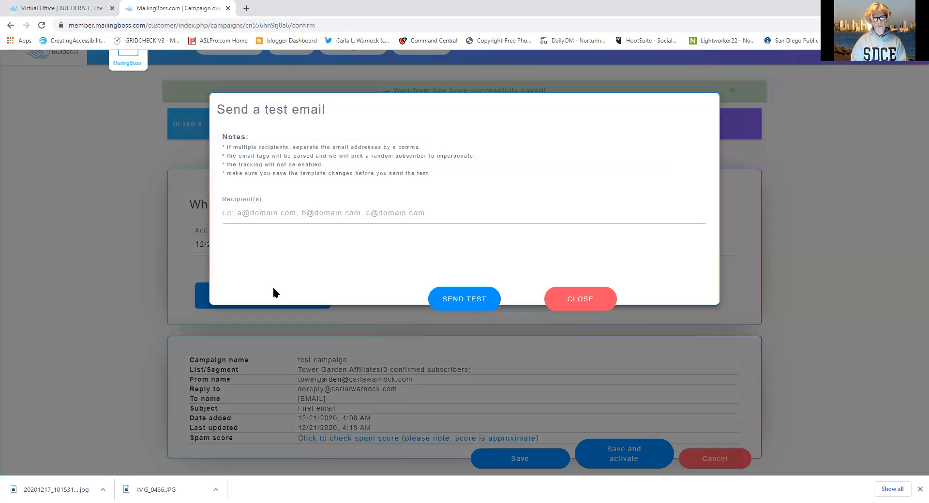
click(243, 212)
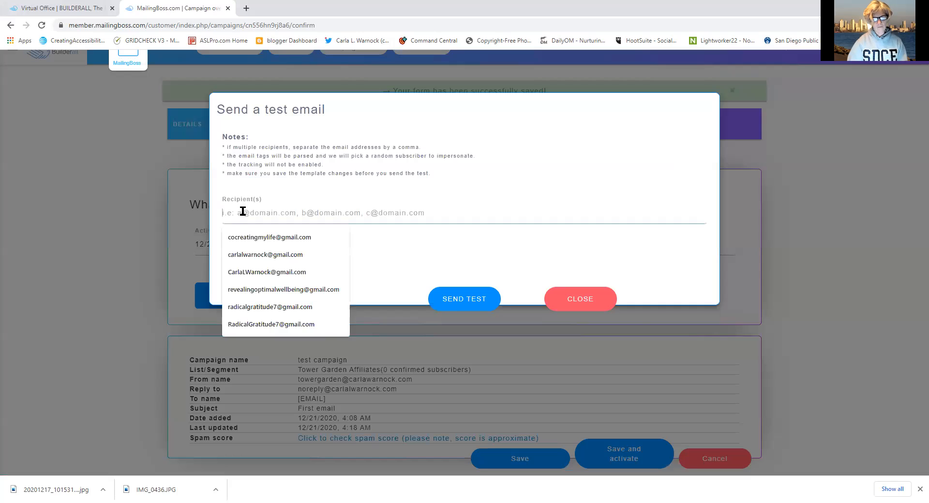
click(248, 255)
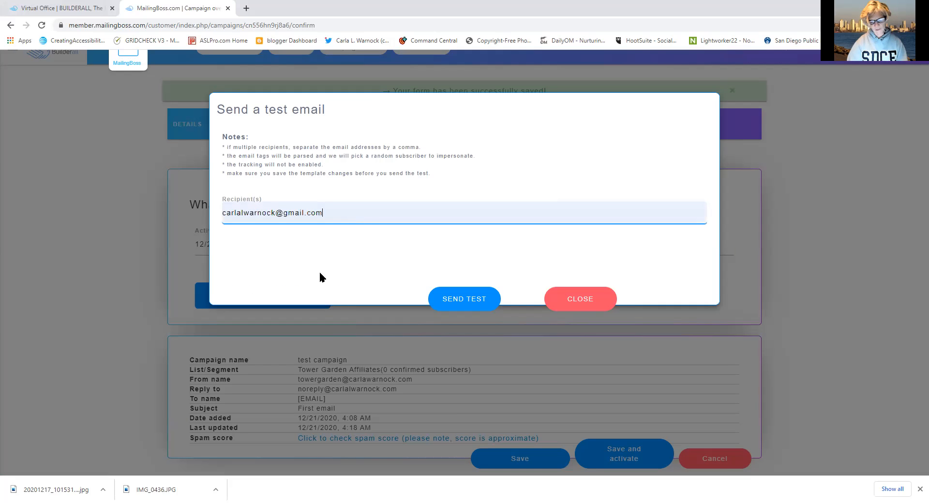
click(463, 299)
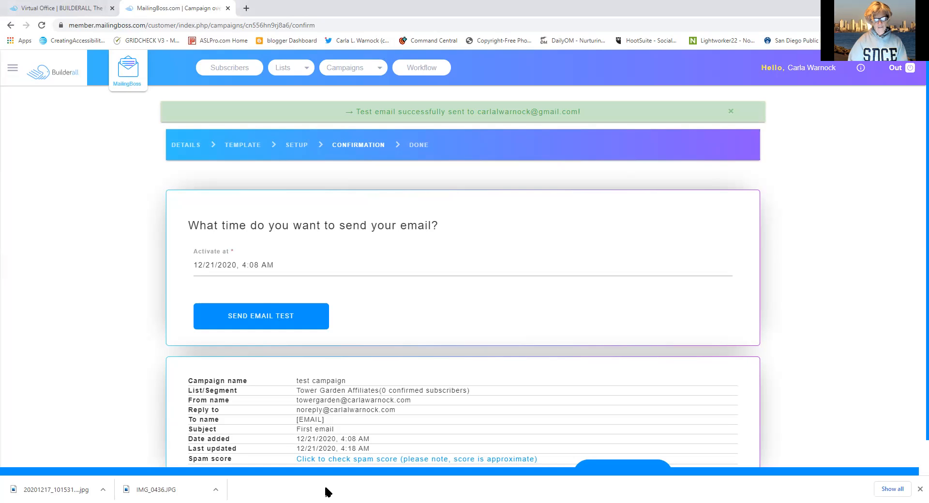
Switch to Gmail in a new browser tab and open the received "First email" message to check its layout
click(245, 8)
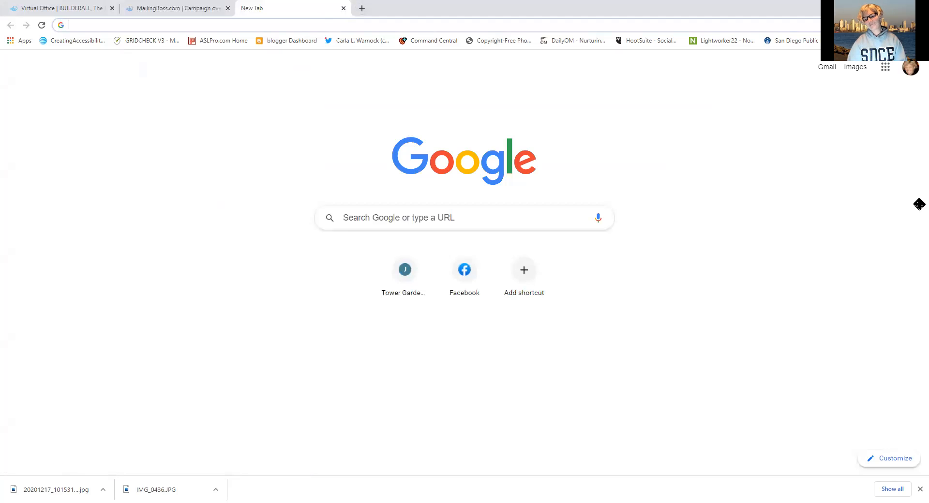
click(826, 68)
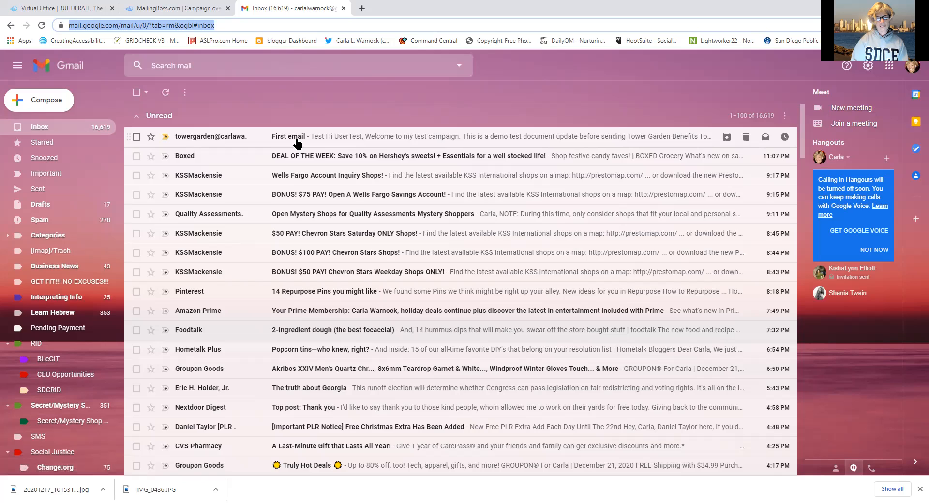
click(297, 144)
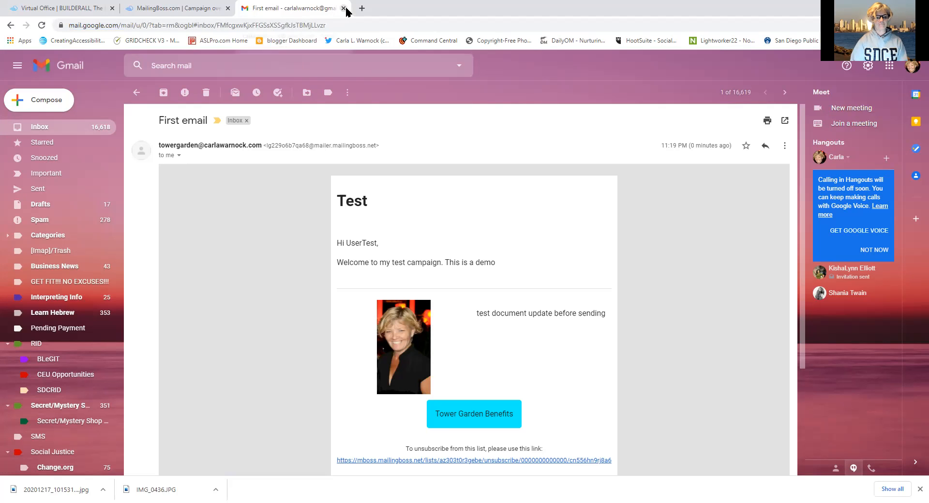
Return to the MailingBoss campaign confirmation, then save and activate the test campaign
click(187, 7)
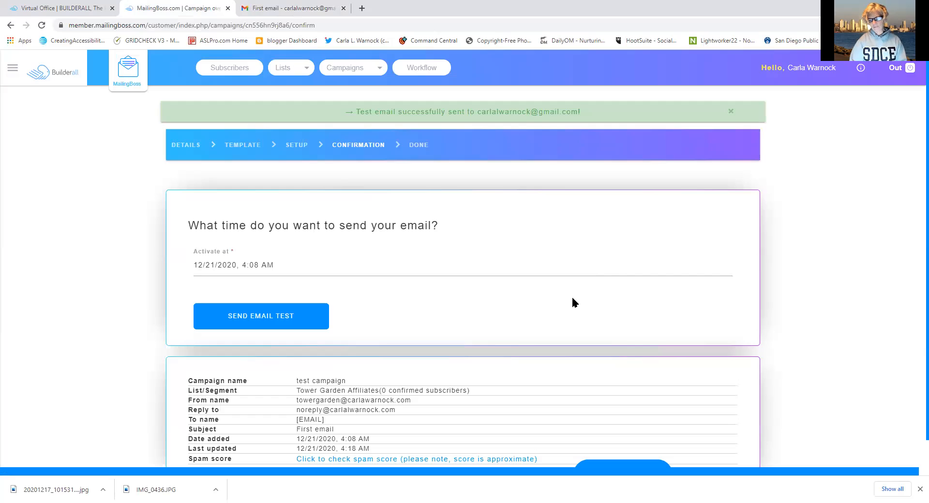
scroll(916, 252, down, 1)
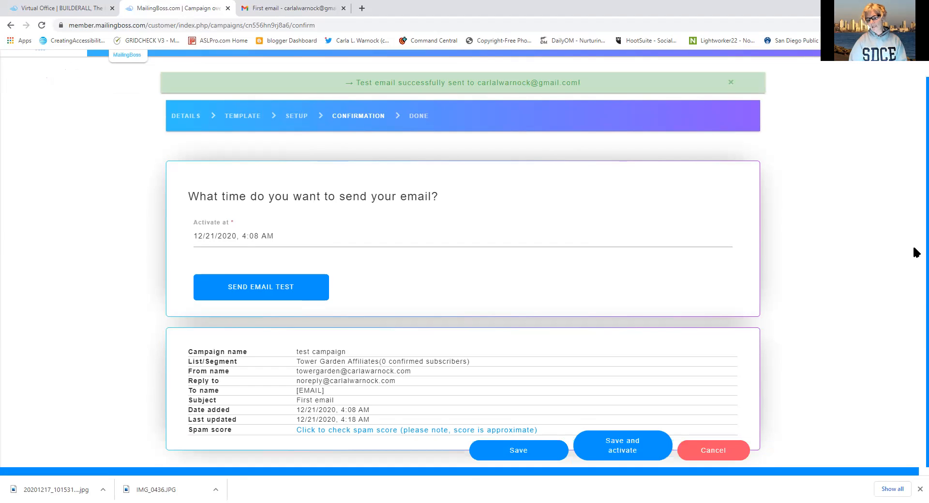
click(636, 449)
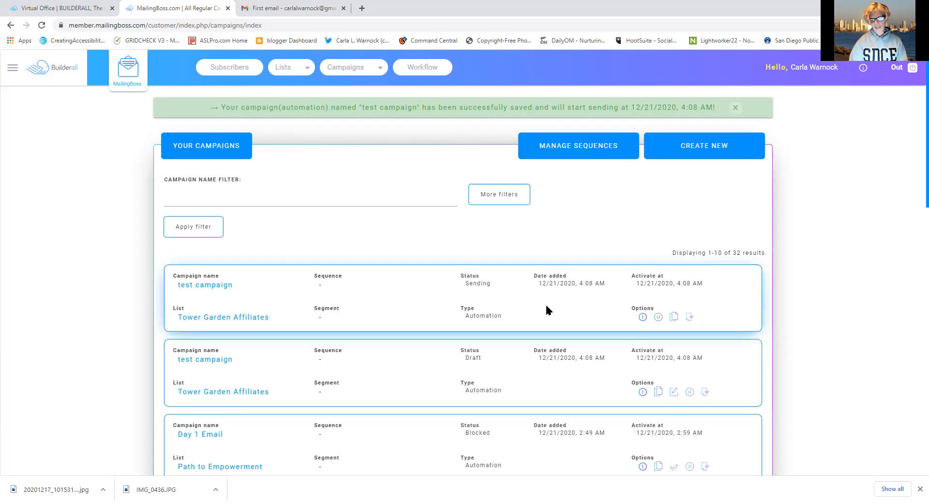
Open the overview of the sending test campaign and pause its sending for an update
click(643, 317)
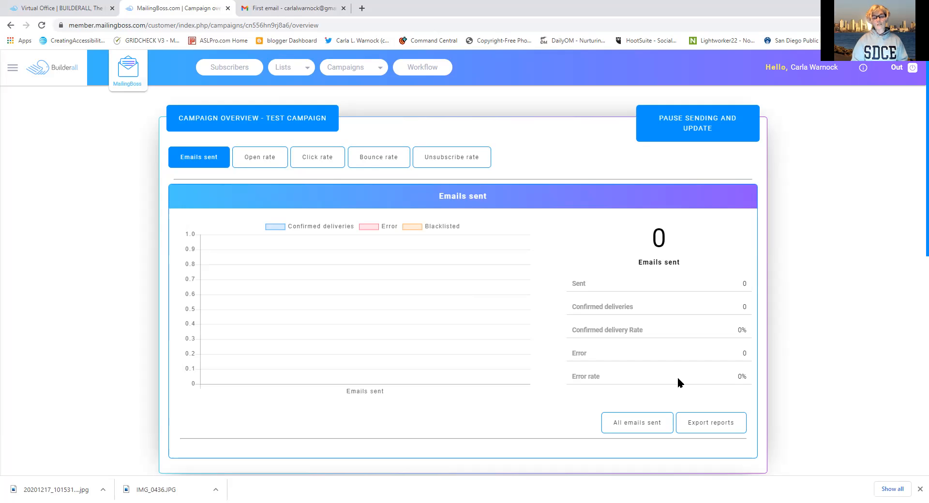
click(651, 131)
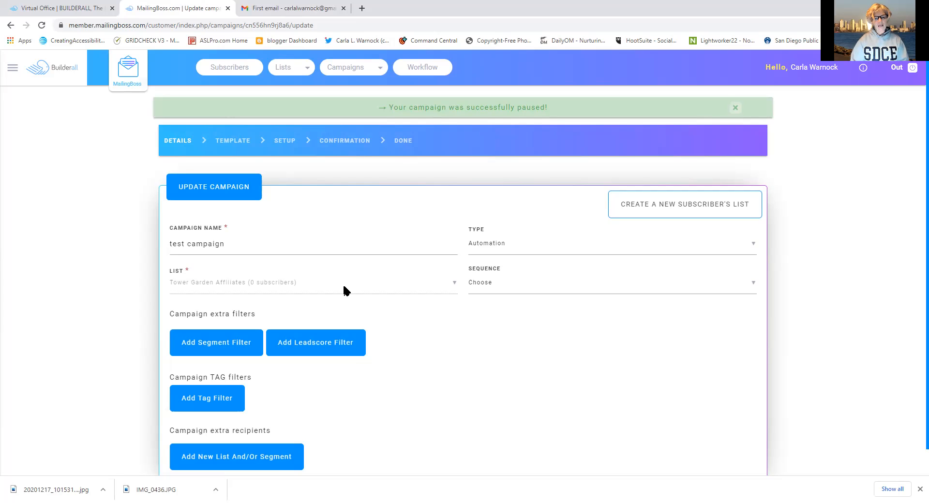
Open the email sequences overview and examine the existing sequences and the campaigns they contain
click(345, 69)
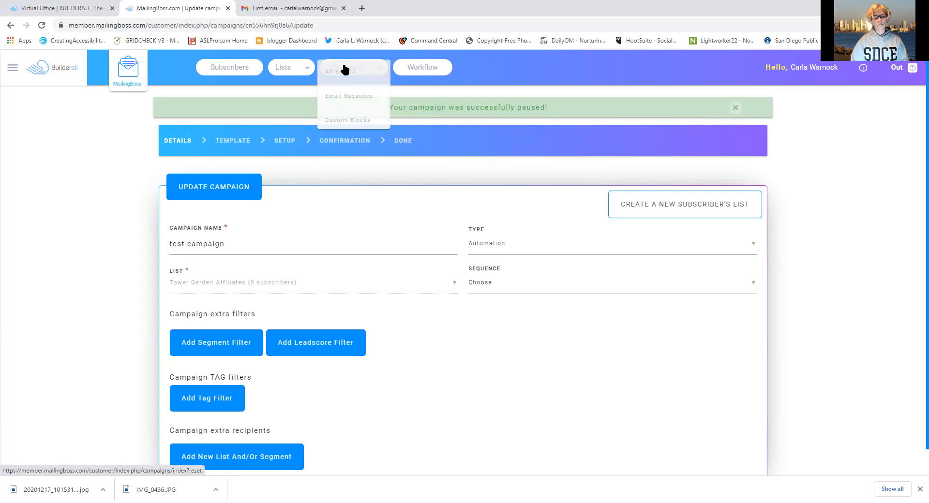
click(345, 98)
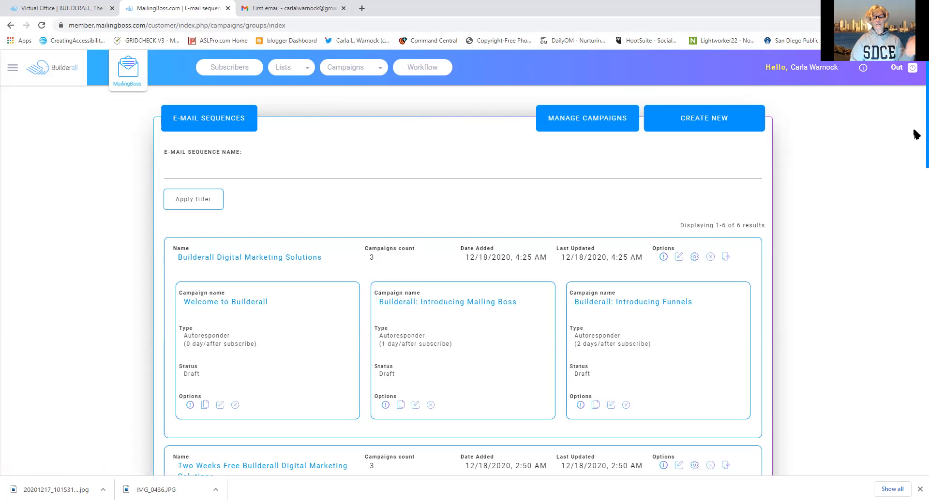
scroll(916, 135, down, 3)
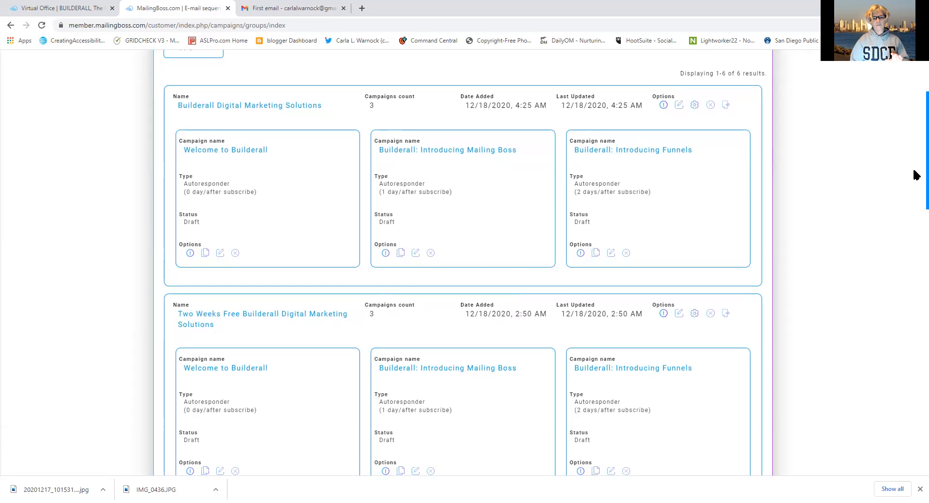
scroll(914, 175, down, 5)
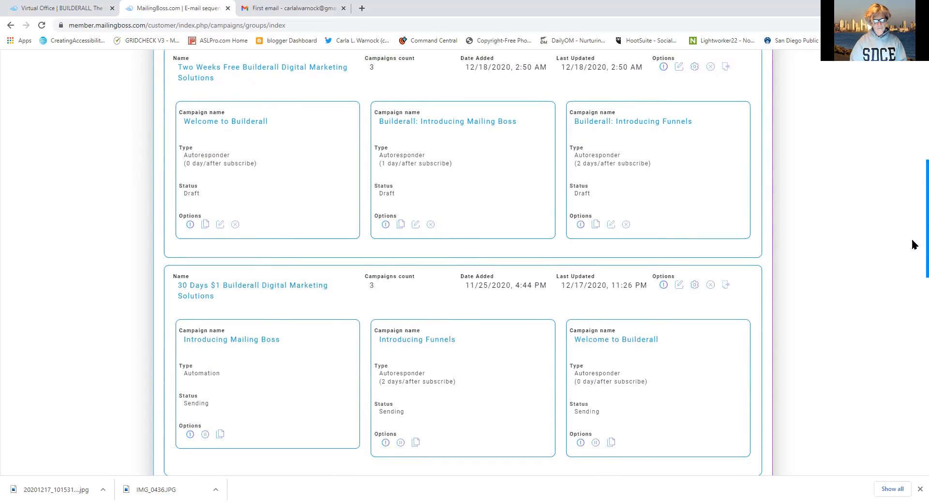
scroll(914, 245, down, 10)
scroll(908, 389, down, 5)
scroll(906, 460, up, 11)
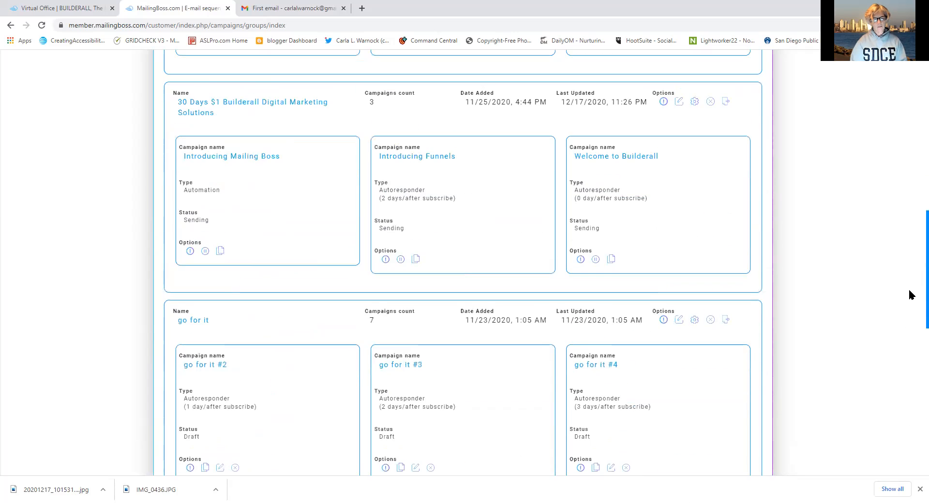
scroll(905, 203, up, 12)
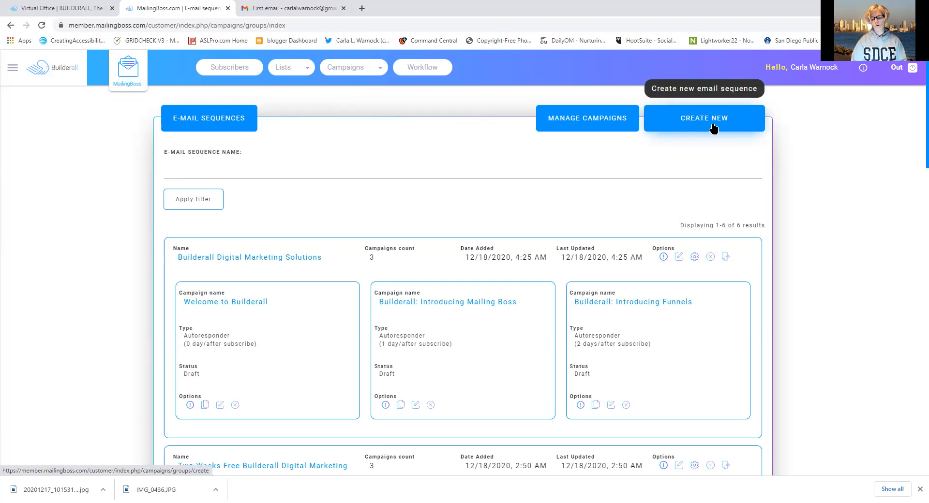
Switch to the campaign management list and look through the status, list and type of the existing campaigns
click(560, 129)
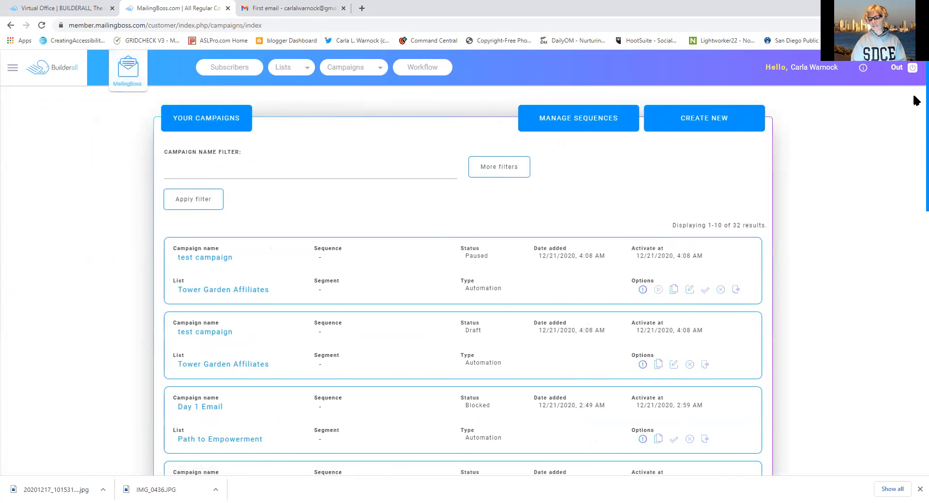
scroll(916, 100, down, 3)
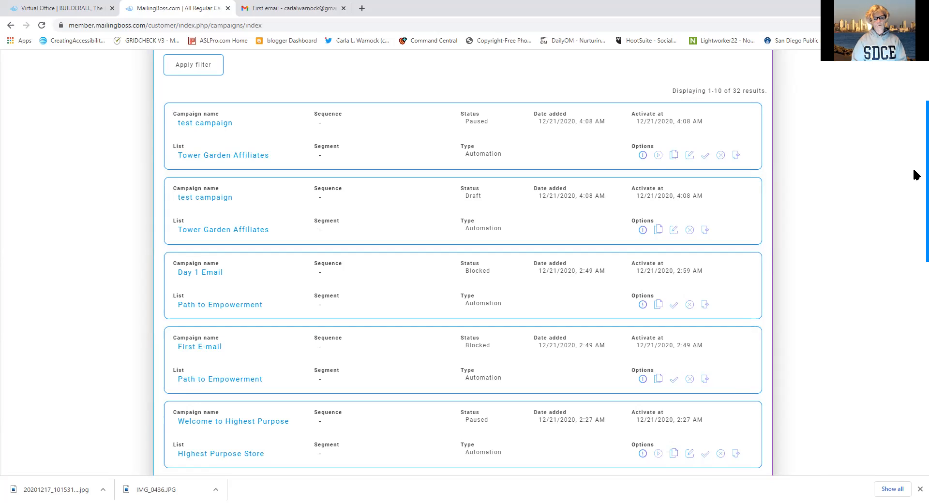
scroll(915, 141, down, 3)
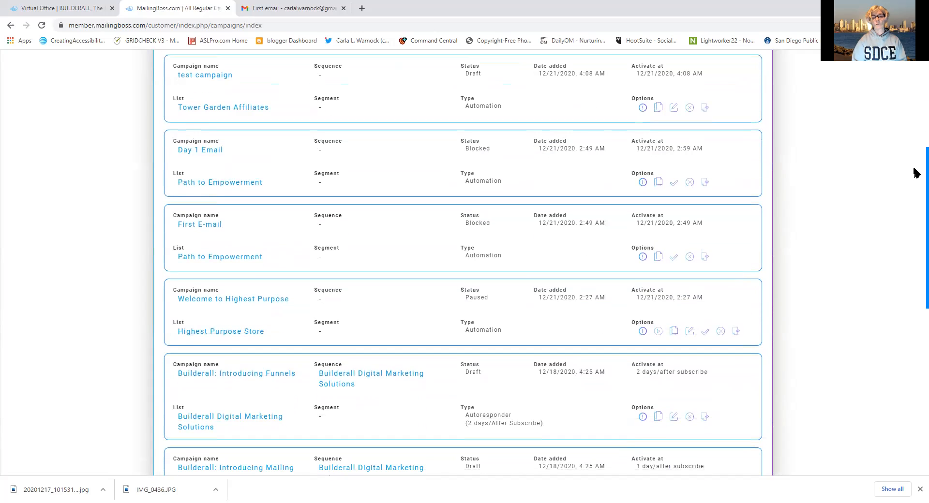
scroll(915, 242, down, 10)
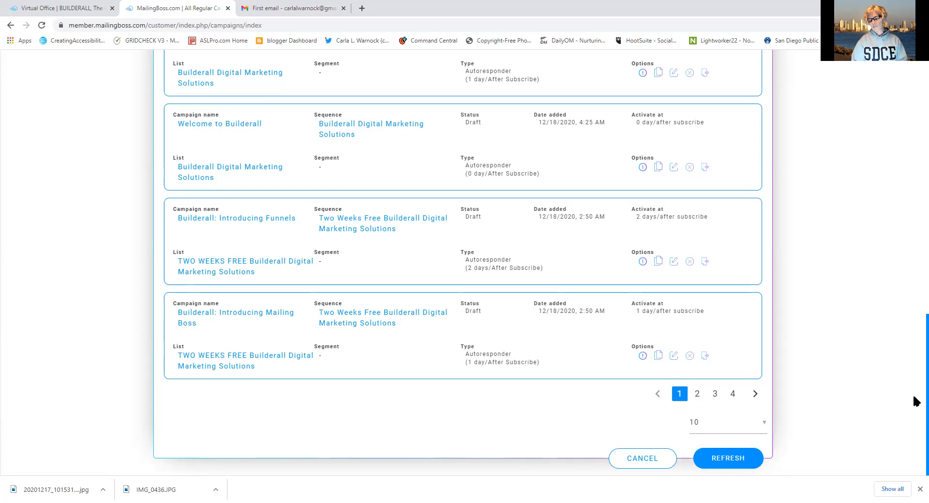
scroll(914, 387, up, 10)
scroll(896, 164, up, 4)
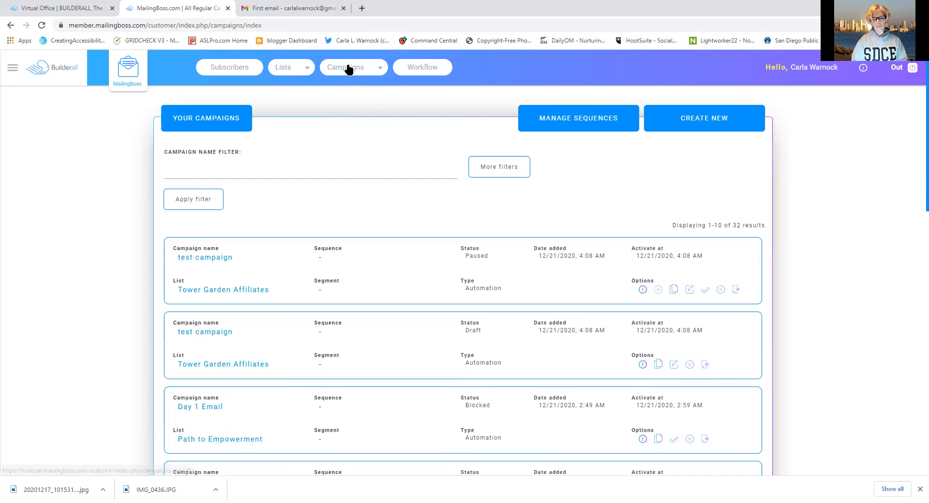
Start a new email sequence named "Path to Empowerment" and assign it to the Path to Empowerment list
click(558, 124)
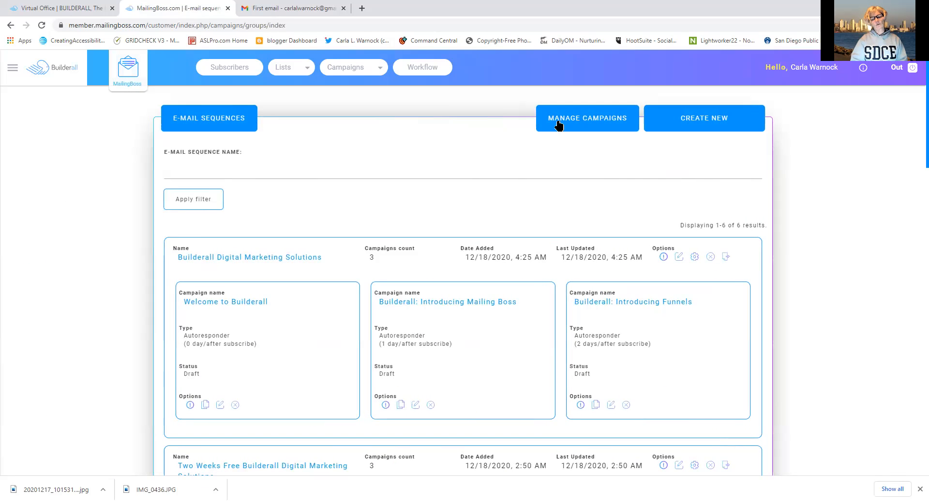
click(693, 131)
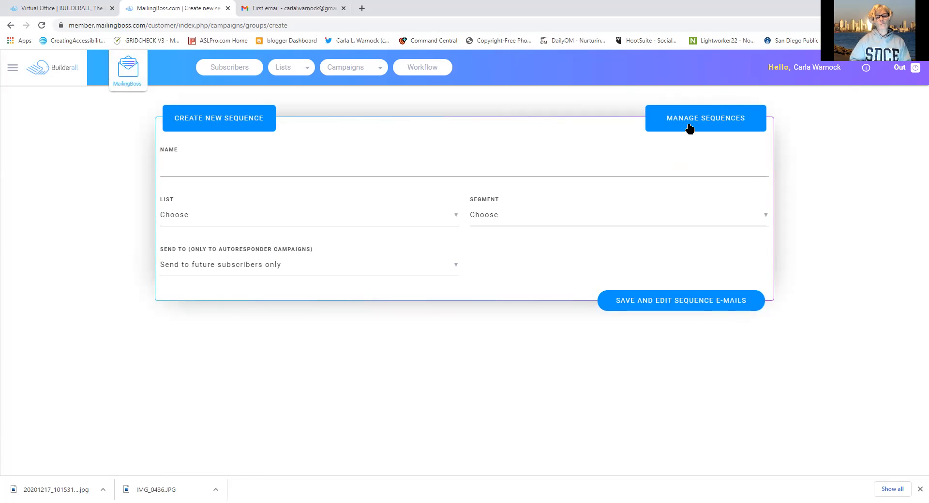
click(231, 169)
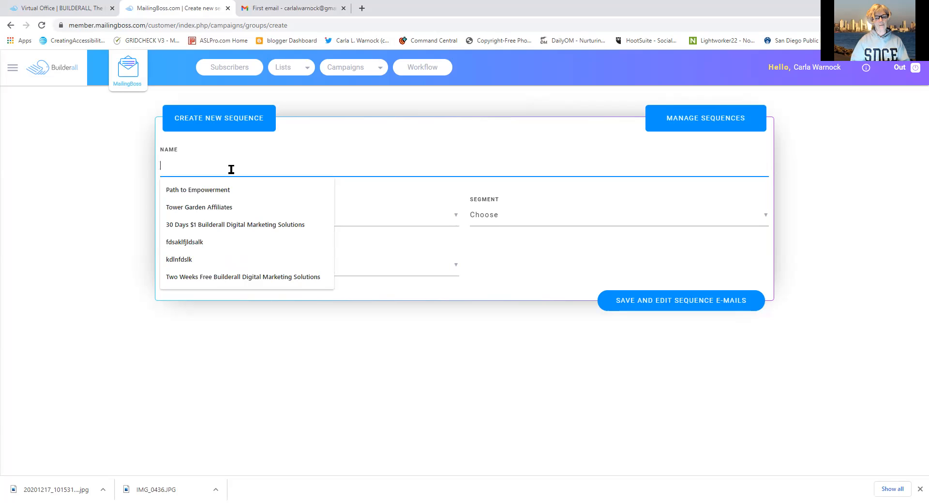
click(213, 193)
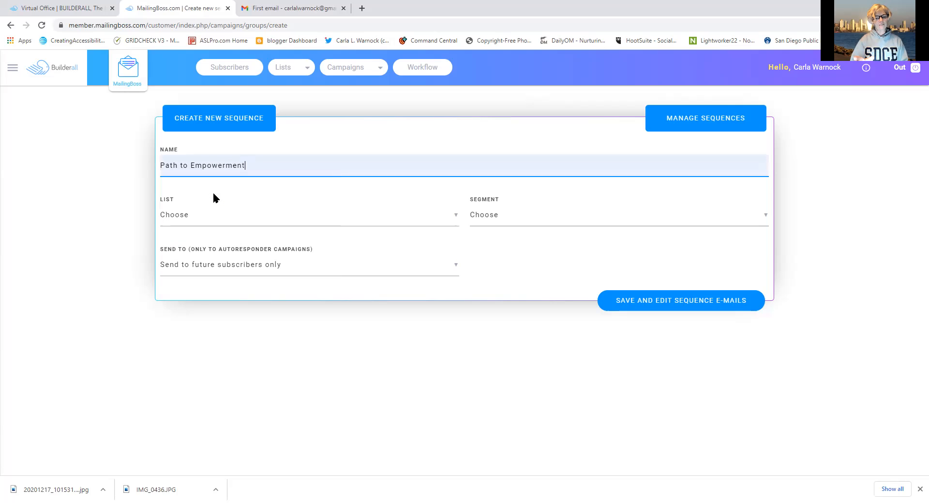
click(207, 217)
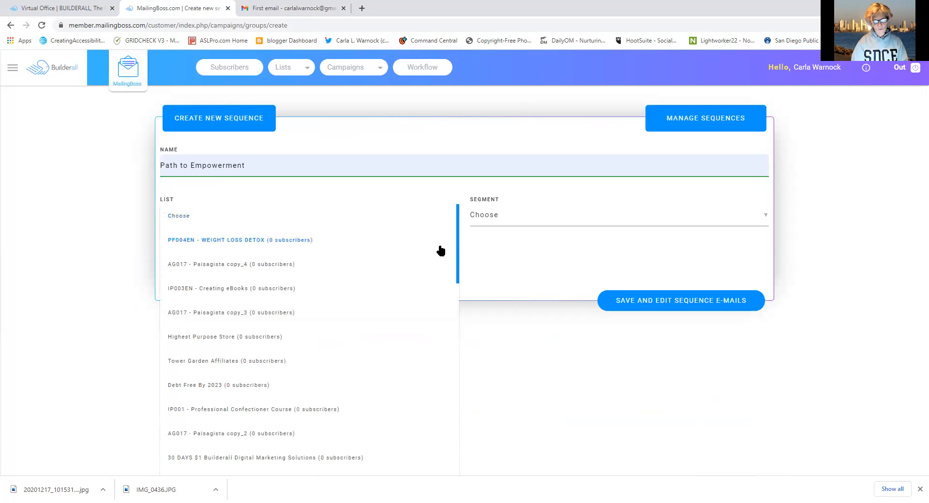
drag(459, 258, 434, 436)
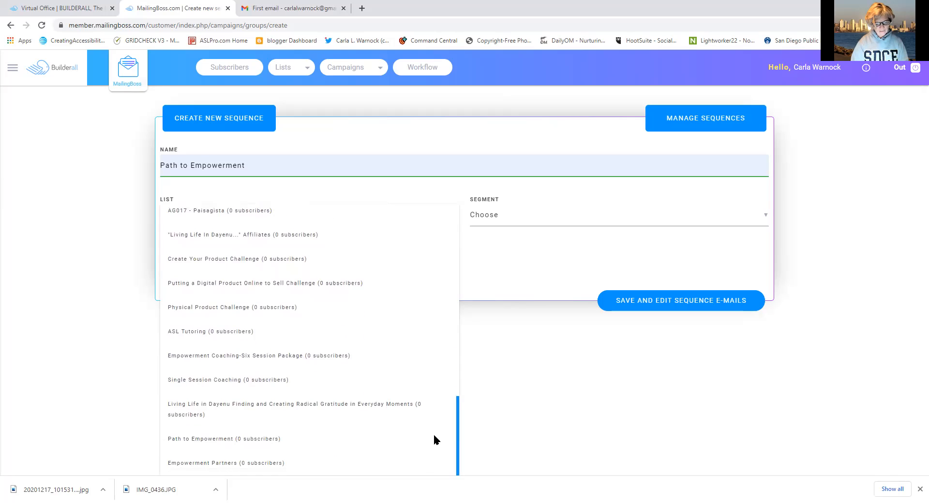
click(212, 439)
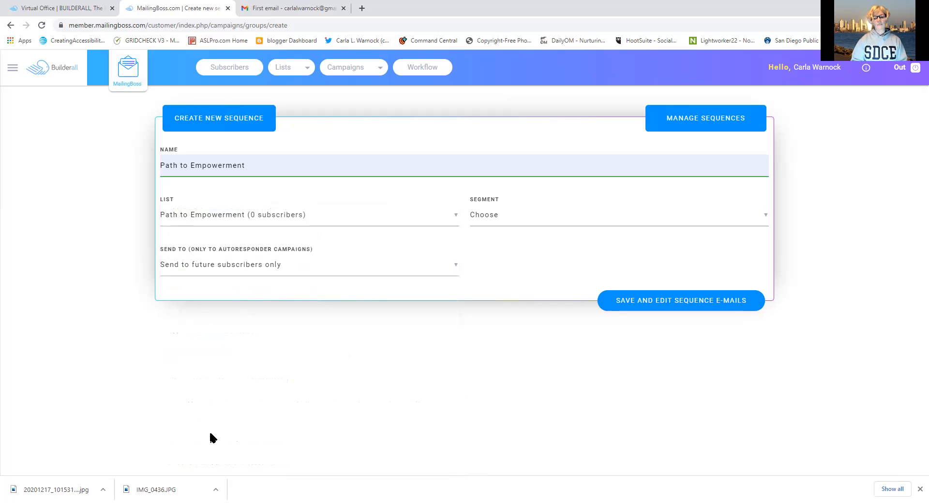
Rename the new sequence as "Going from IMPOSSIBLE to I'M Possible!"
click(363, 267)
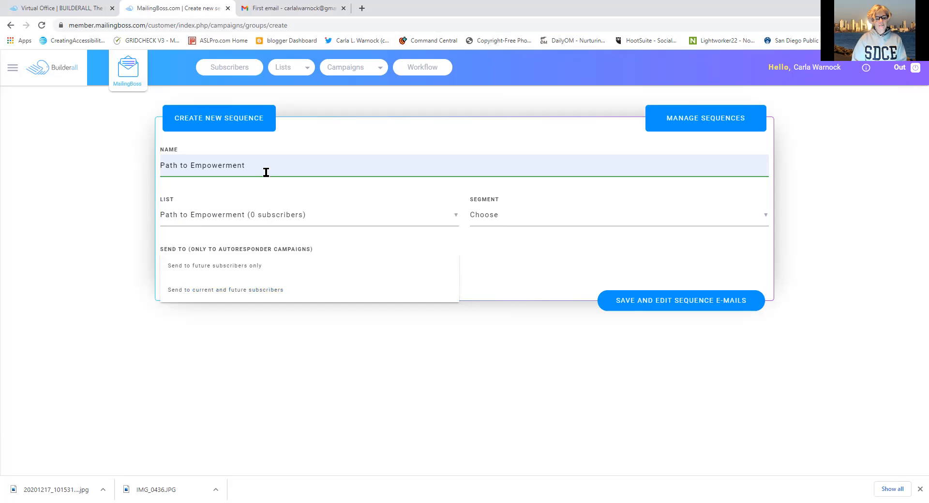
drag(266, 172, 136, 162)
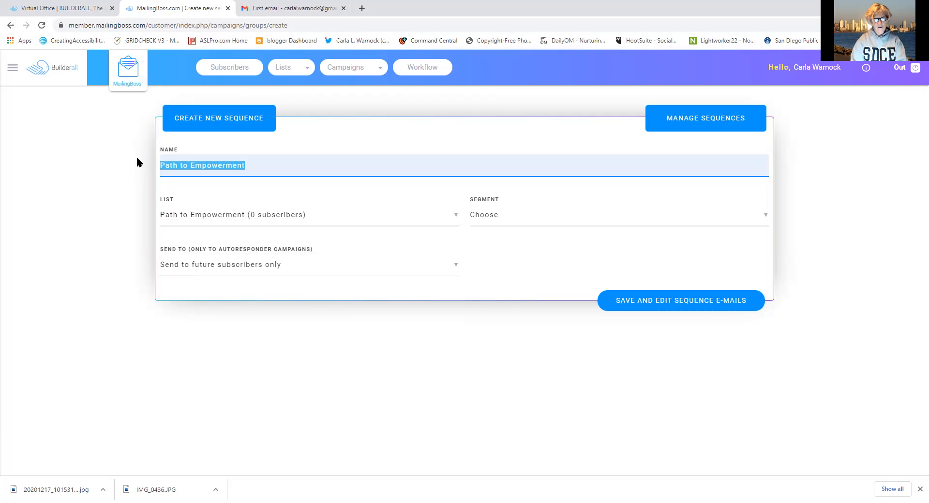
text(Going from I)
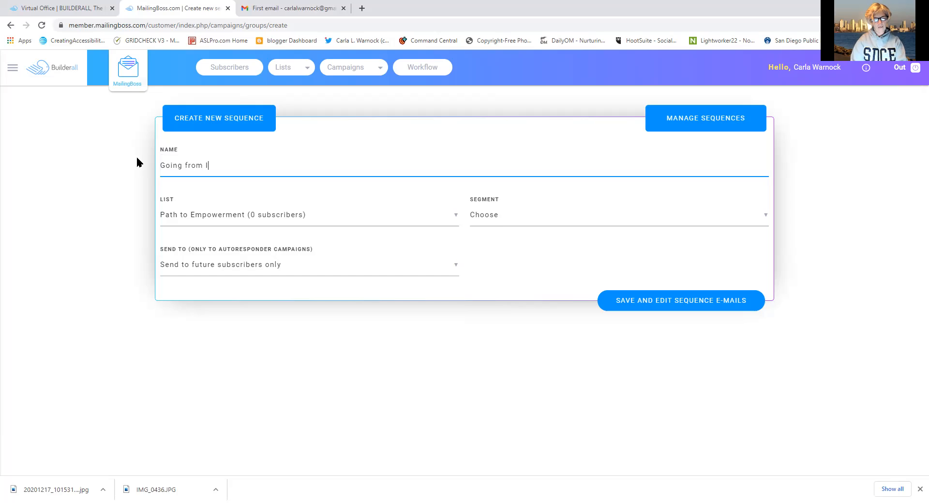
text(mpossible to)
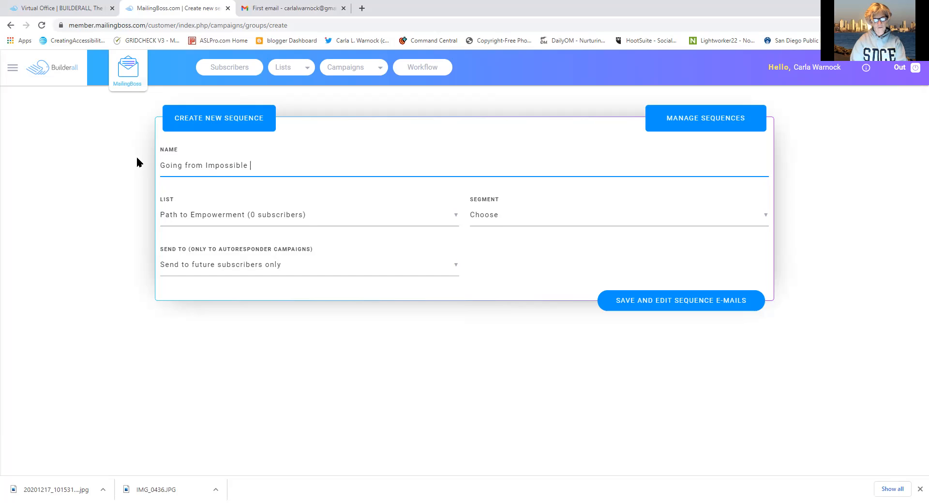
key(BackSpace)
key(BackSpace)
key(BackSpace)
key(BackSpace)
key(BackSpace)
key(BackSpace)
key(BackSpace)
key(BackSpace)
key(BackSpace)
key(BackSpace)
key(BackSpace)
key(BackSpace)
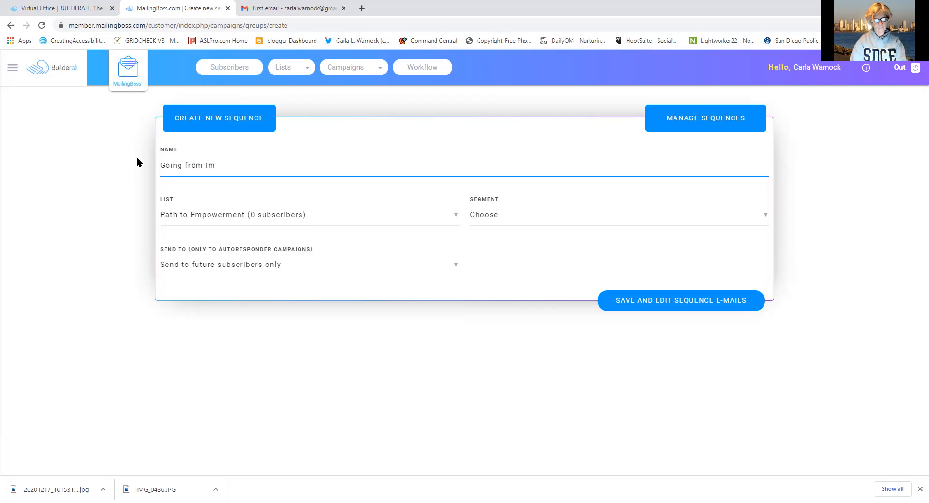
text(OSSIBLE TO)
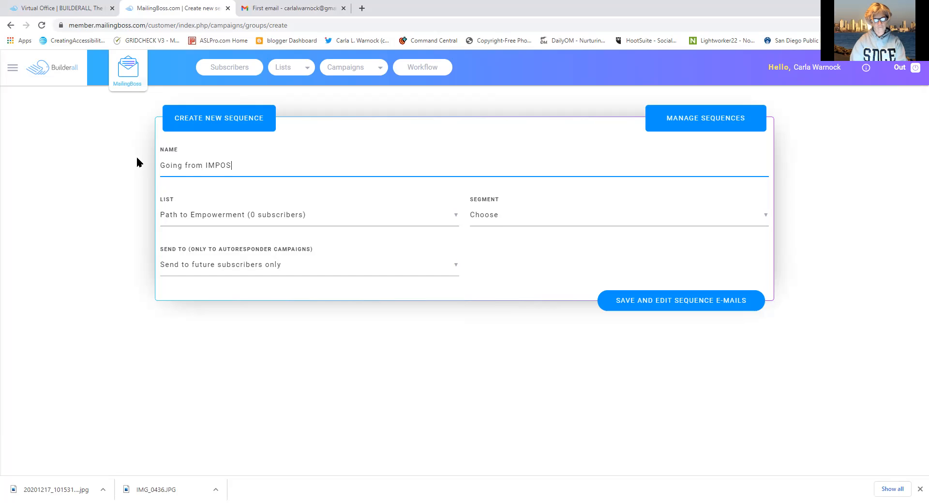
key(BackSpace)
key(BackSpace)
text(to )
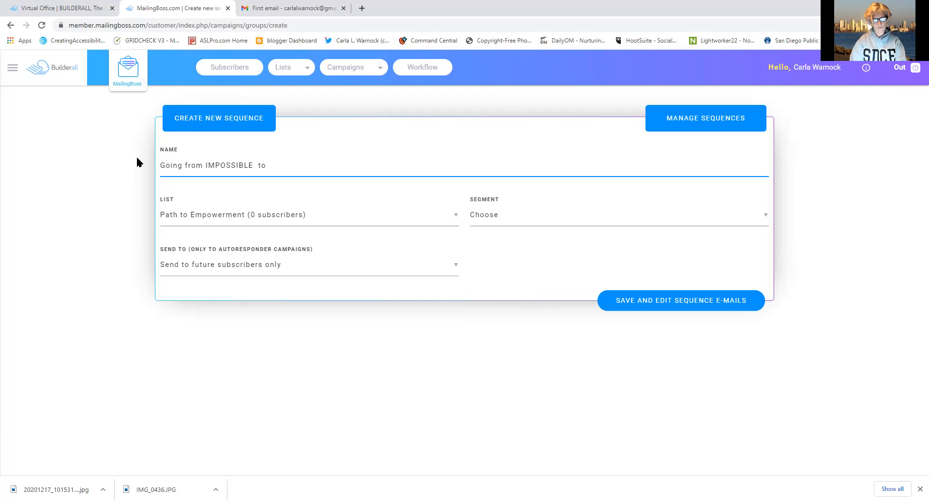
text(I'M )
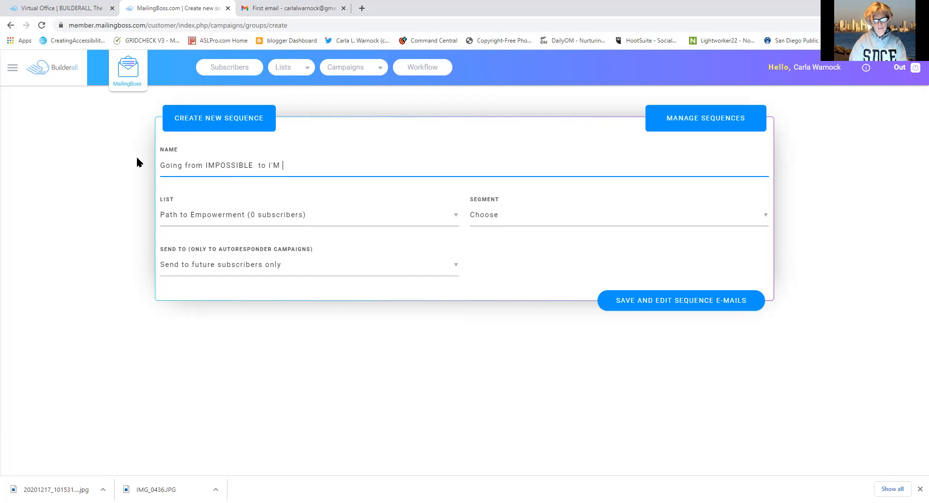
text(Possible!)
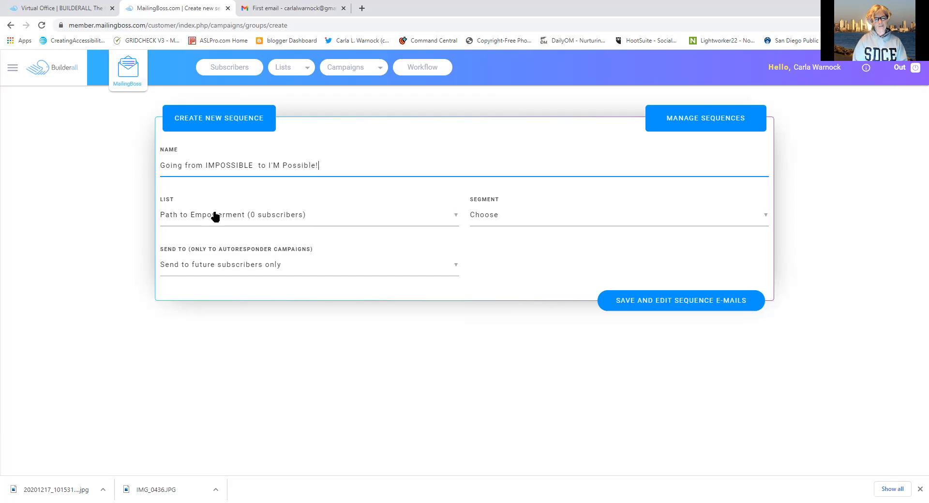
Keep the sequence sending to future subscribers only and save it to edit its e-mails
click(216, 270)
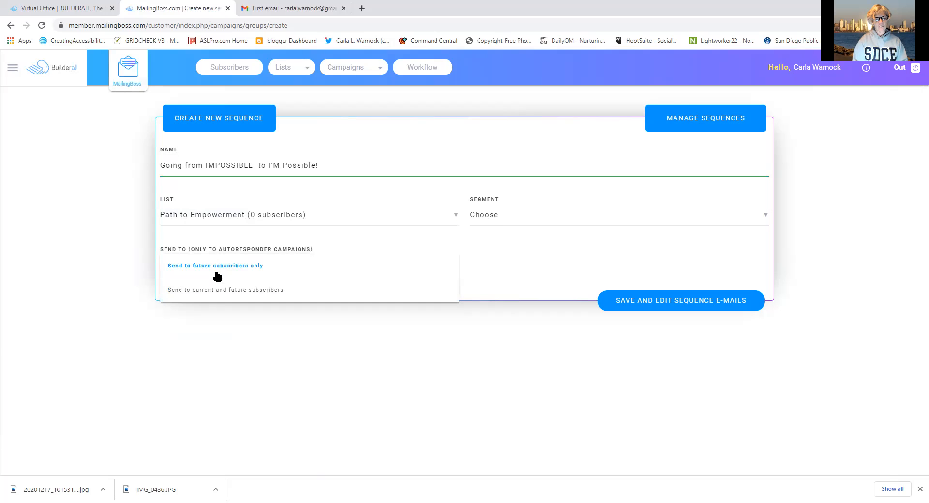
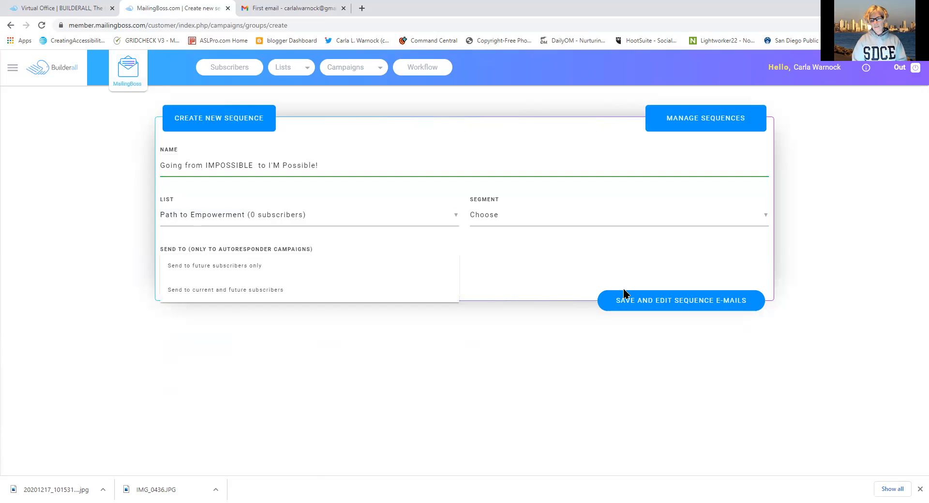
click(605, 310)
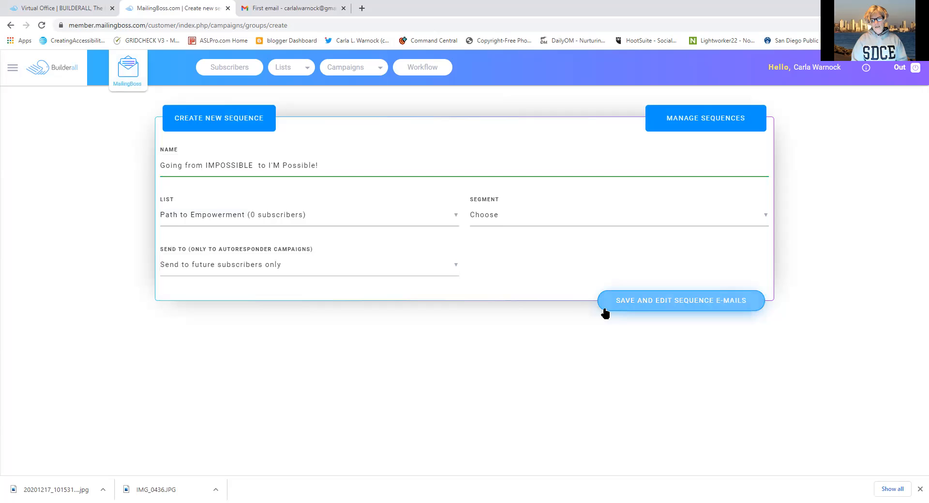
click(605, 310)
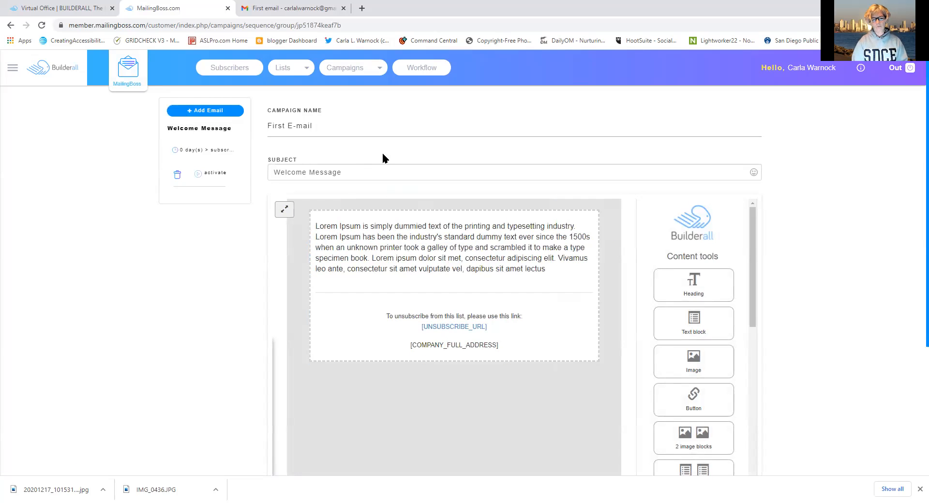
Change the first e-mail's campaign name to "Going from IMPOSSIBLE to I'M Possible!"
triple_click(352, 129)
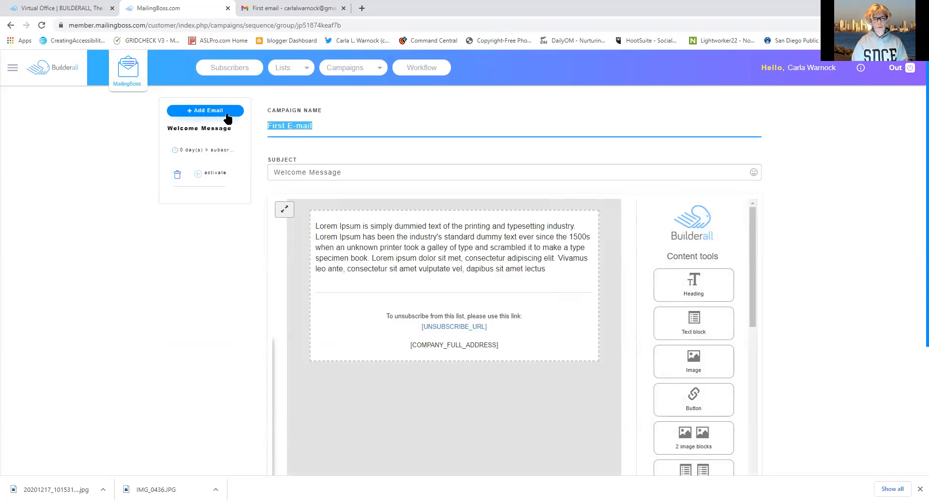
text(Gong)
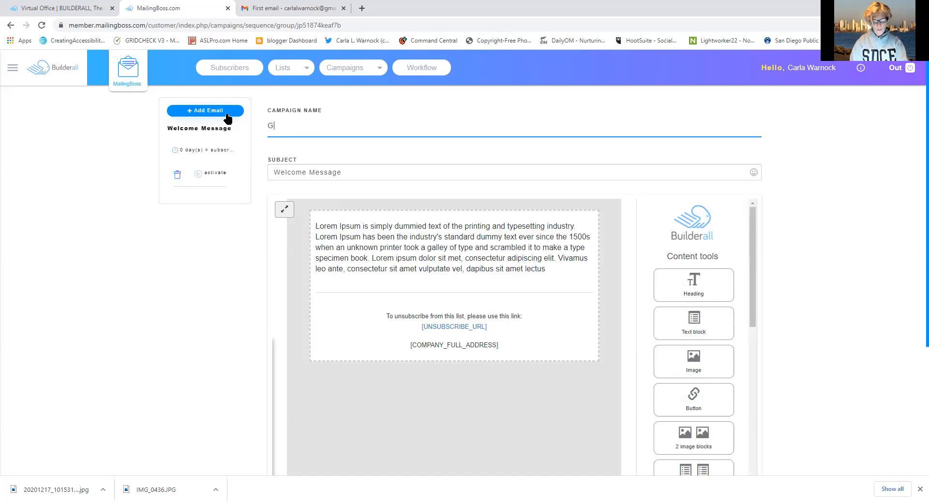
key(BackSpace)
key(BackSpace)
text(ing fro)
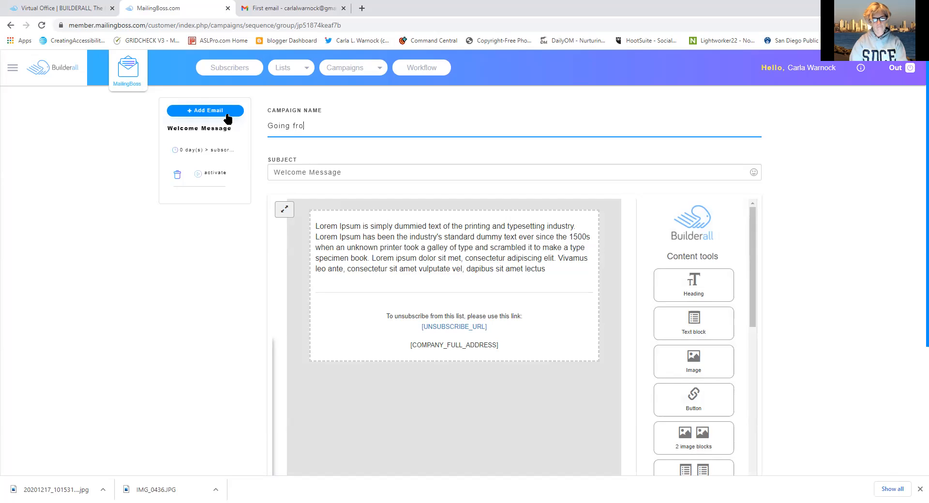
key(BackSpace)
text(rom IMPOA)
key(BackSpace)
text(SSIB)
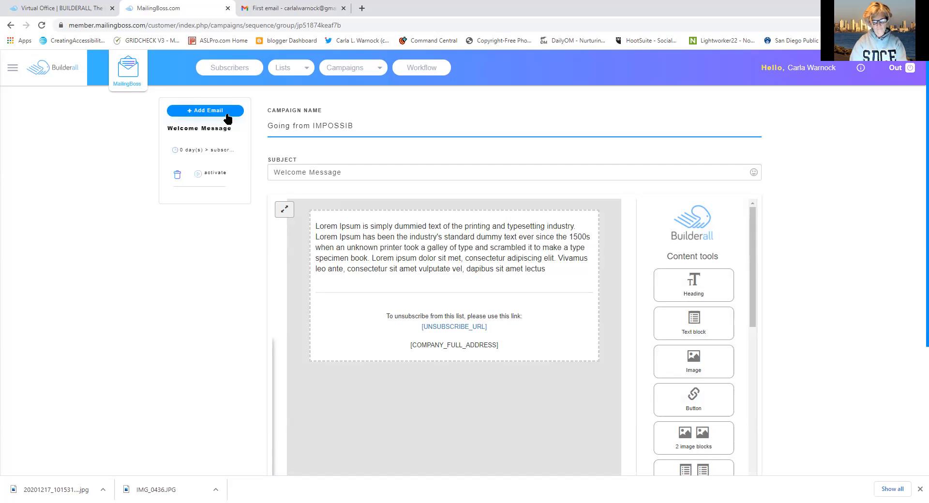
text(LE t)
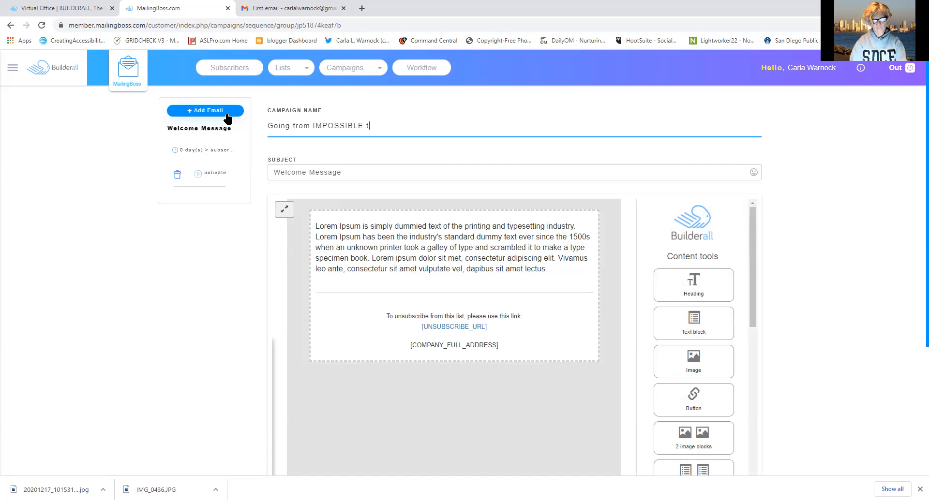
text(o I'M)
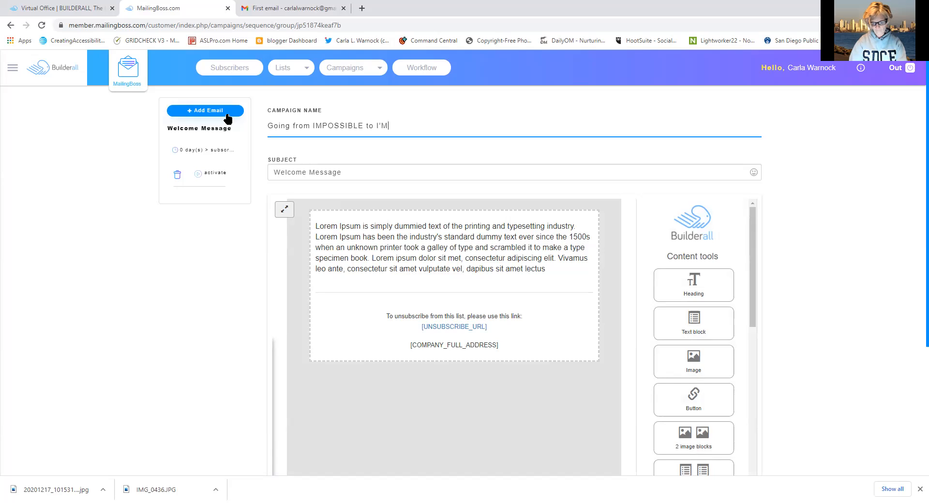
text( Possible!)
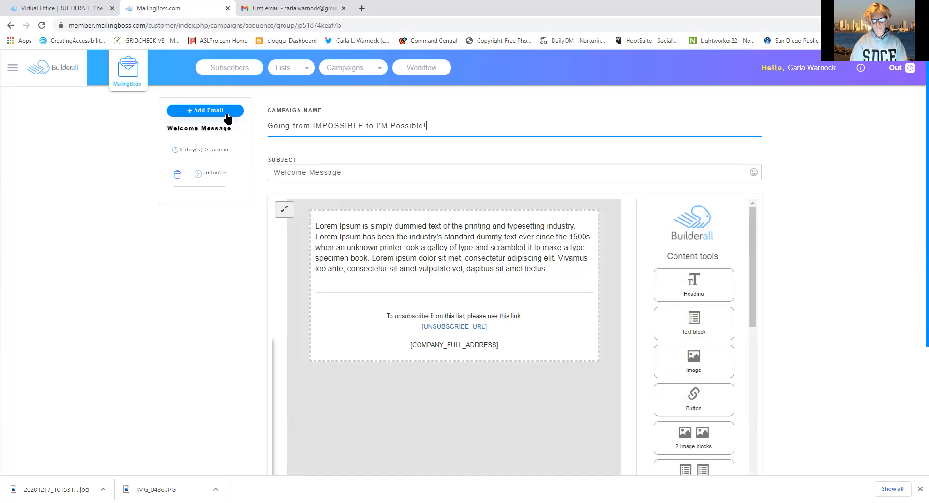
Change the e-mail's subject to "Welcome [FNAME]"
drag(347, 175, 256, 174)
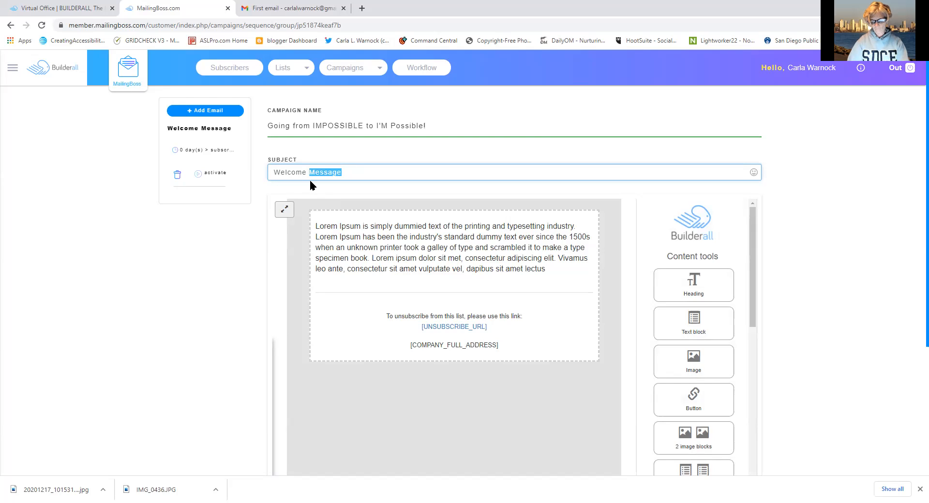
key(BackSpace)
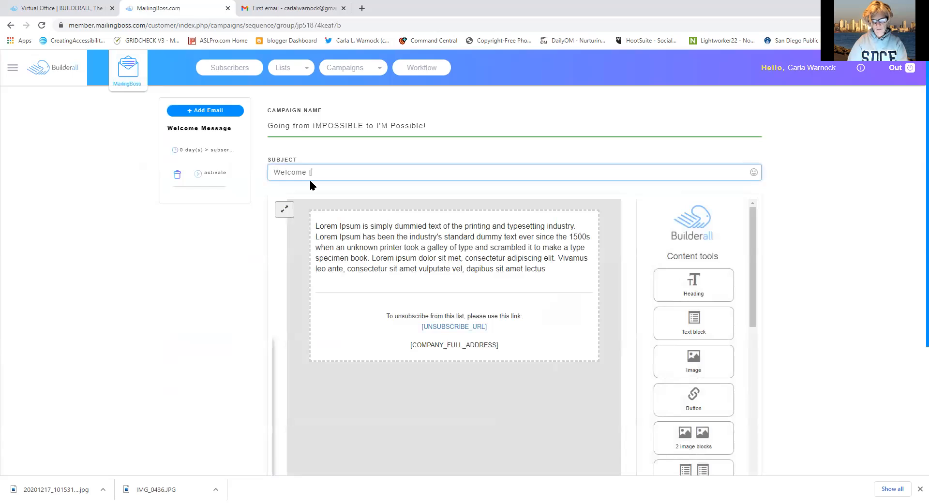
text([FNAME)
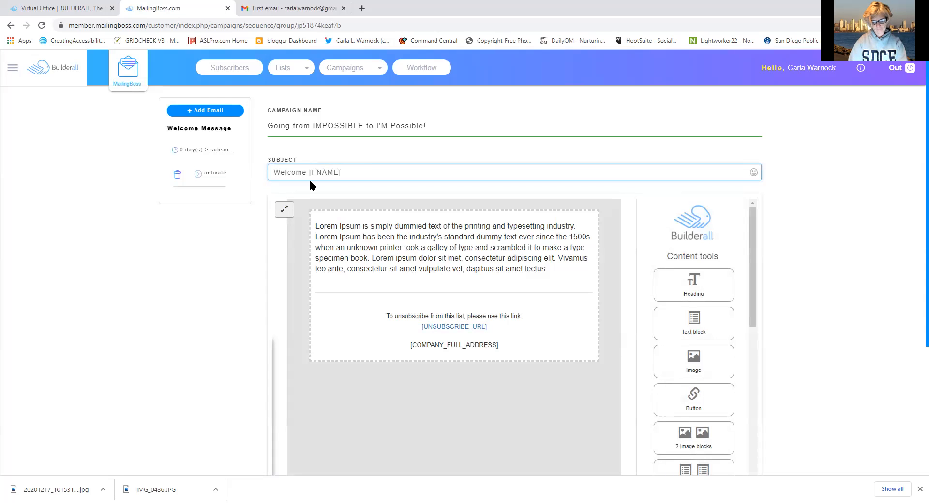
text(])
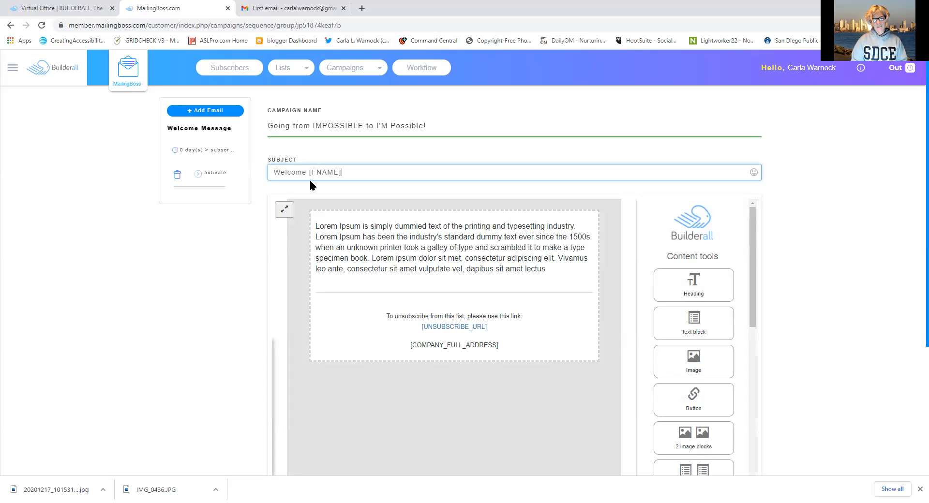
Add a heading block above the placeholder paragraph in the e-mail body
click(322, 225)
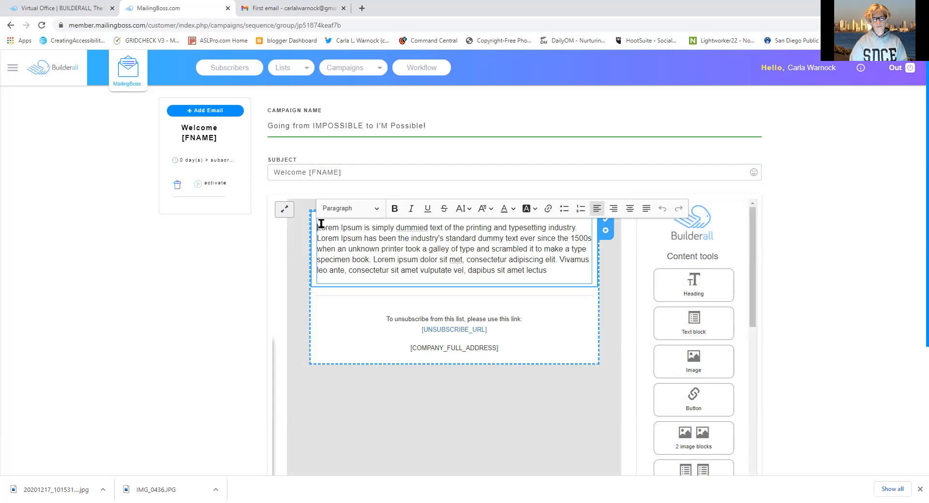
click(692, 279)
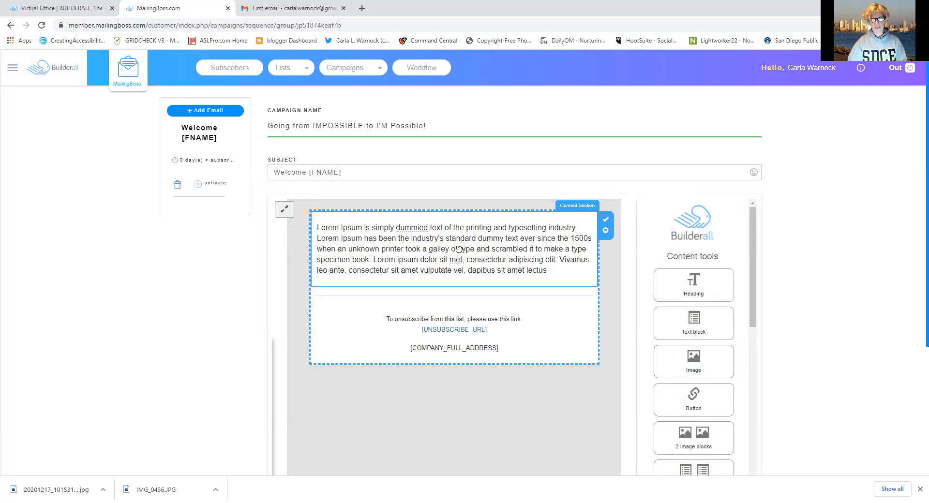
drag(695, 280, 366, 238)
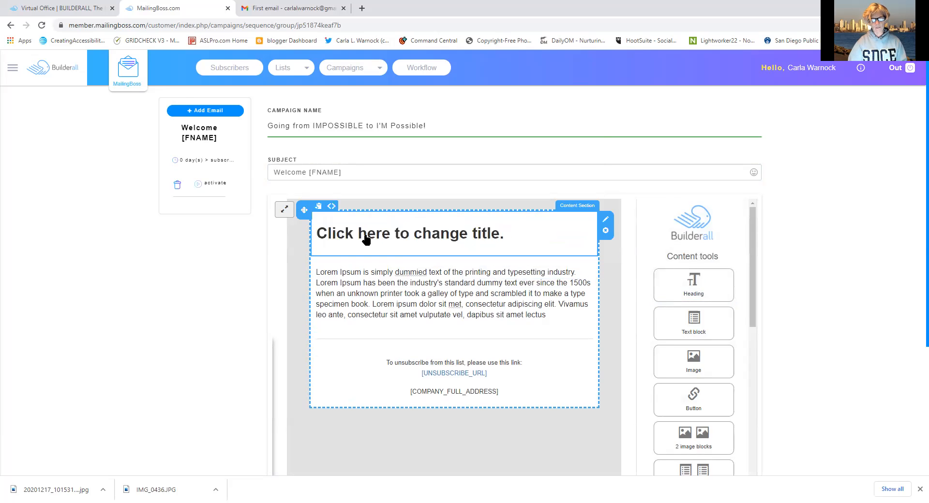
Replace the placeholder heading text with "Look at what you can do!"
click(509, 231)
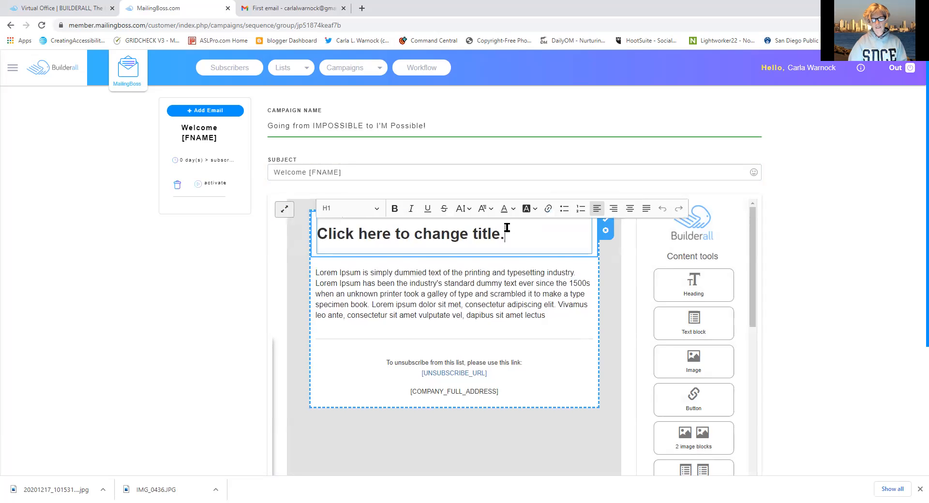
drag(488, 234, 212, 188)
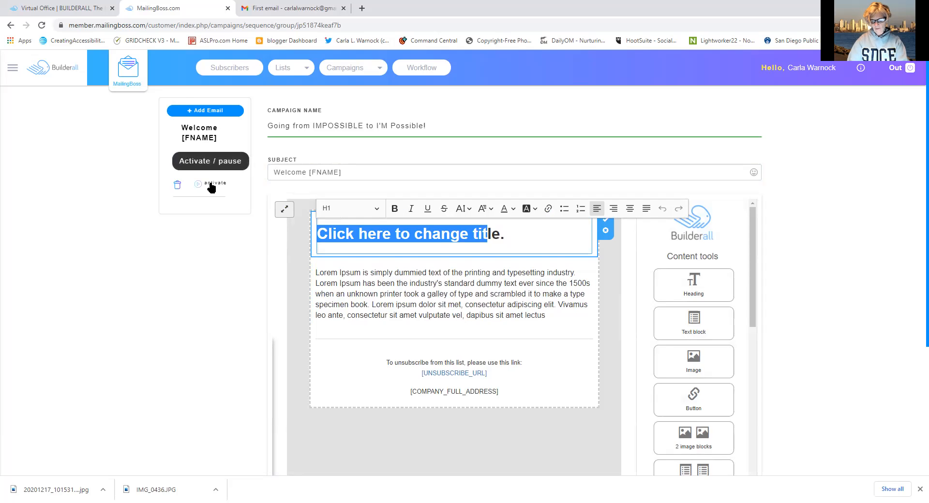
key(BackSpace)
key(Delete)
key(Delete)
key(Delete)
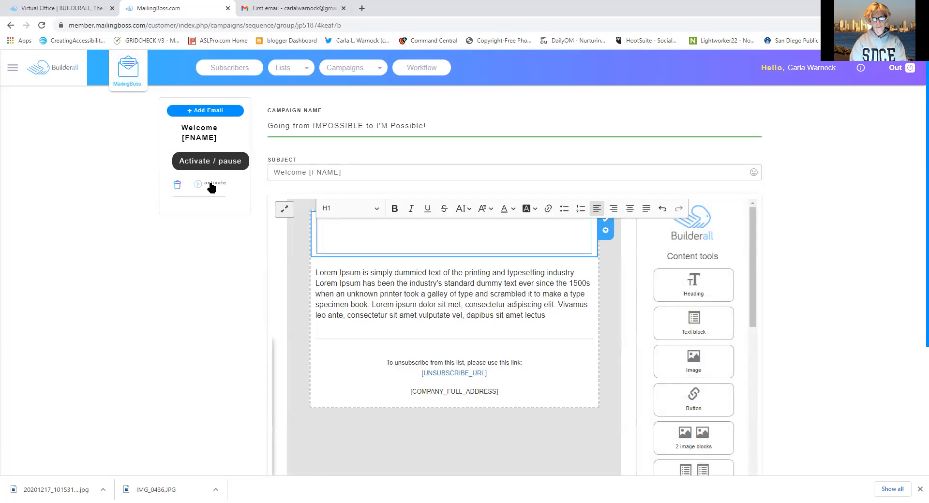
text(Look at what yo)
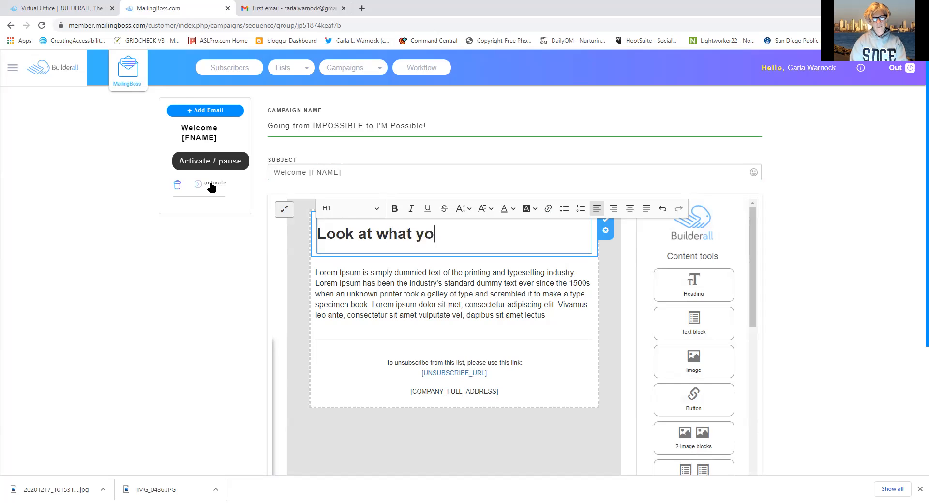
text(u can do!)
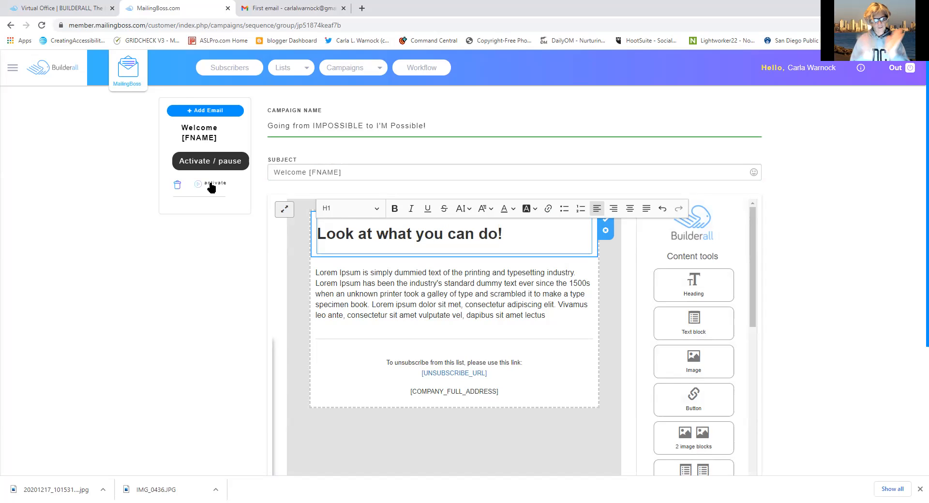
Replace the placeholder paragraph in the e-mail body with "Anything is Possible if you set your mind to it and follow it with action!"
click(459, 319)
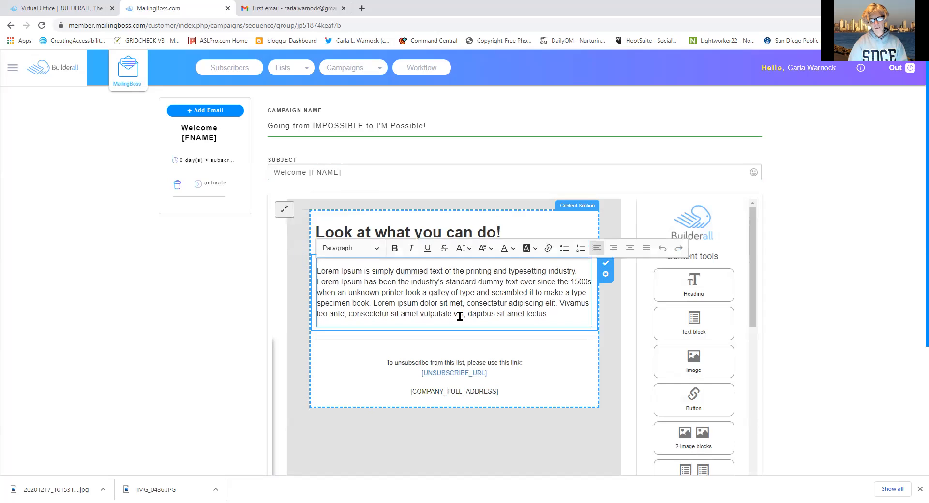
drag(557, 310, 297, 269)
click(297, 269)
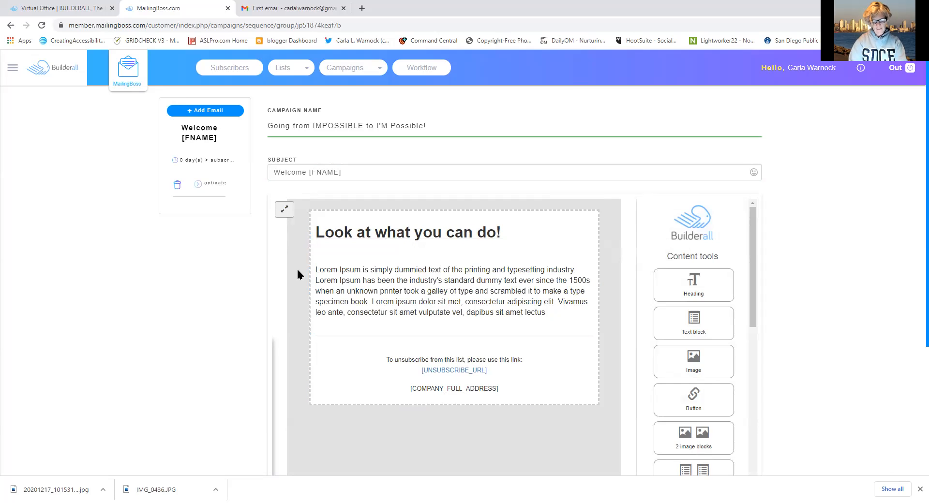
click(375, 303)
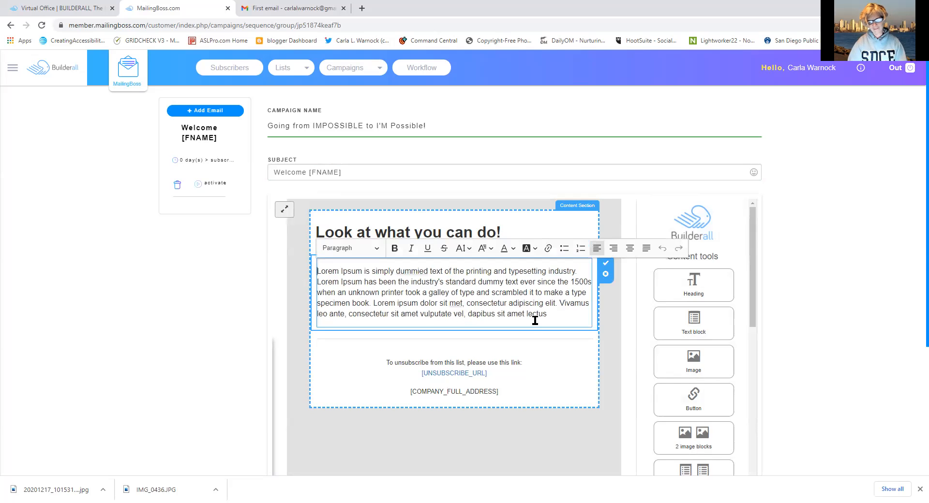
drag(550, 314, 315, 261)
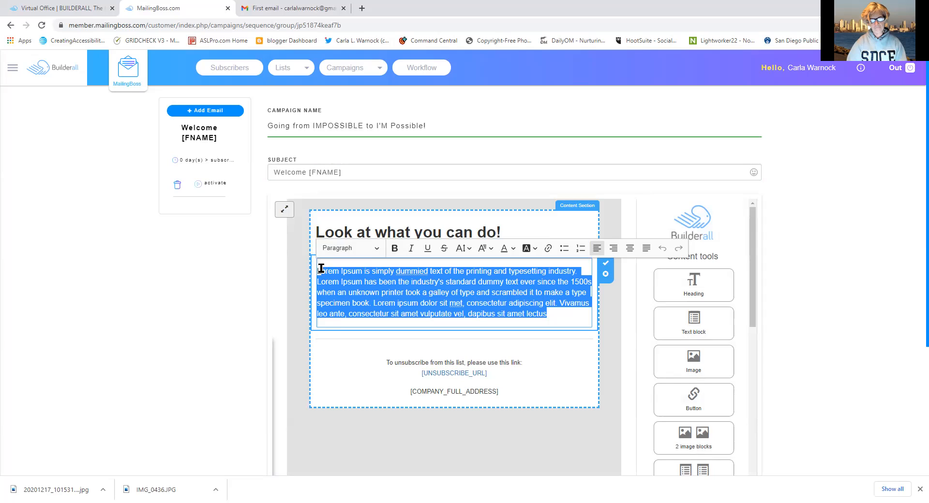
text(Any)
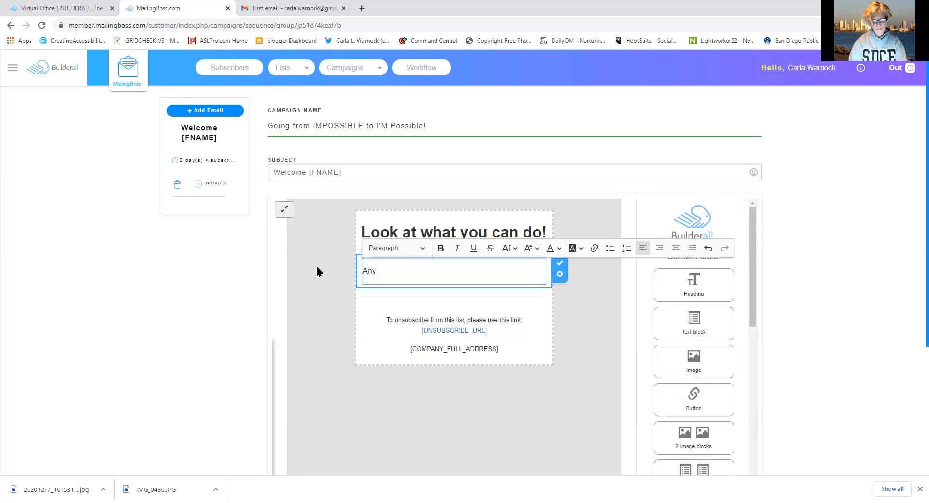
text(thing is )
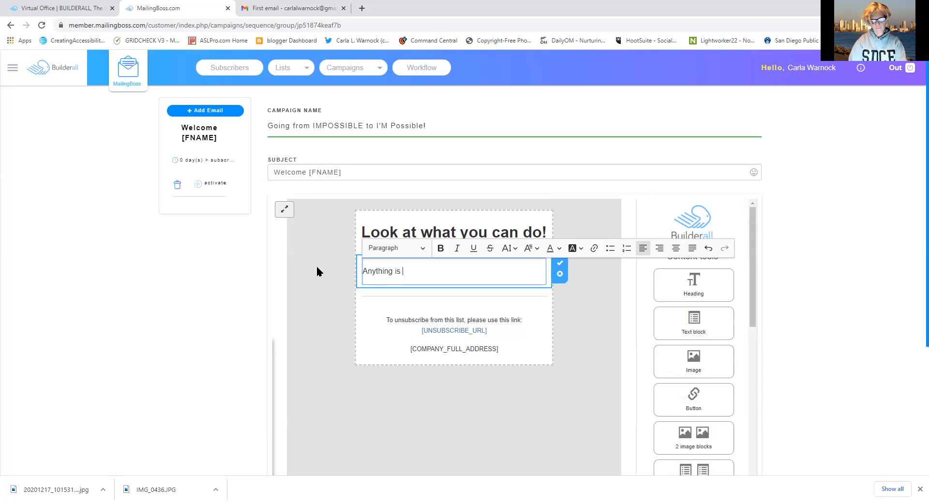
text(Poosibl)
key(BackSpace)
key(BackSpace)
key(BackSpace)
key(BackSpace)
key(BackSpace)
text(ssib)
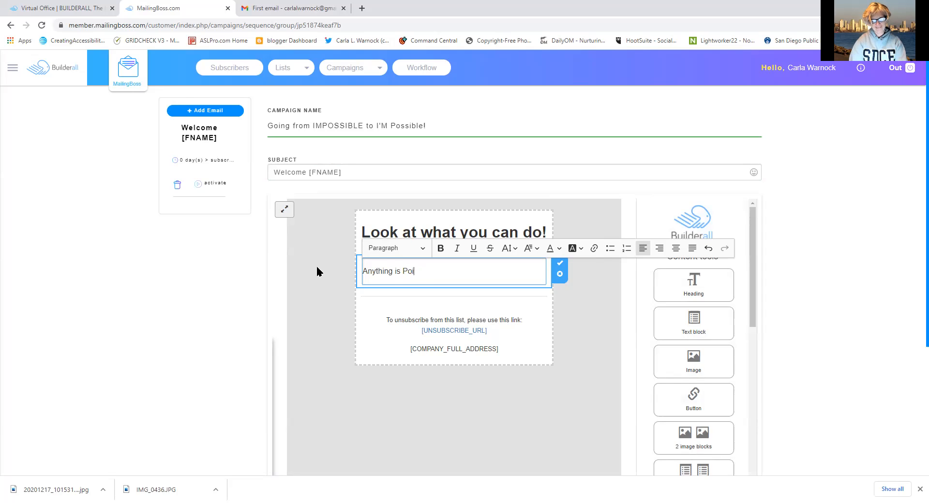
text(le if yo)
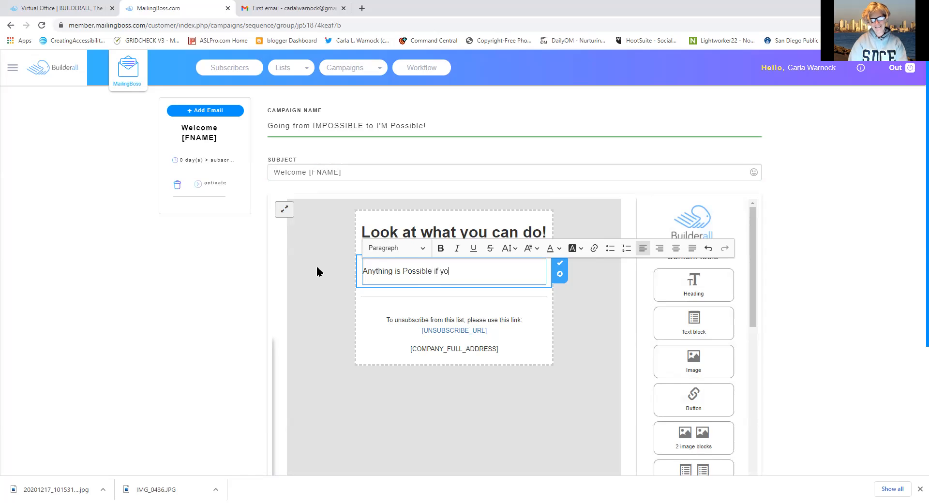
text(u set your mind)
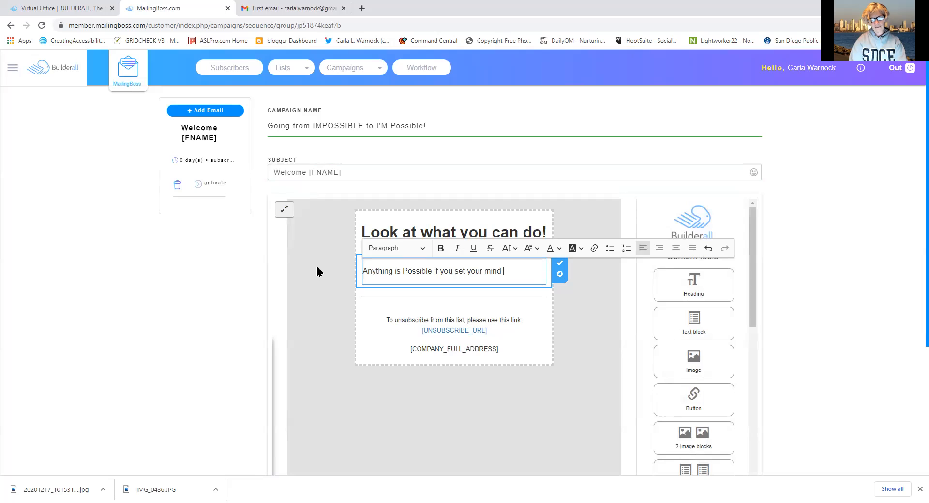
text( to it and fol)
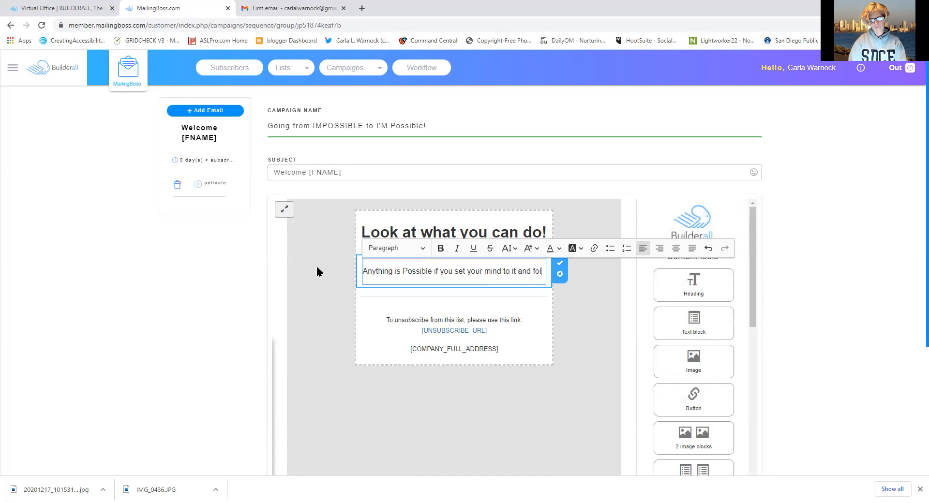
text(ow it)
key(BackSpace)
key(BackSpace)
key(BackSpace)
key(BackSpace)
key(BackSpace)
text(low it with ACT)
key(BackSpace)
key(BackSpace)
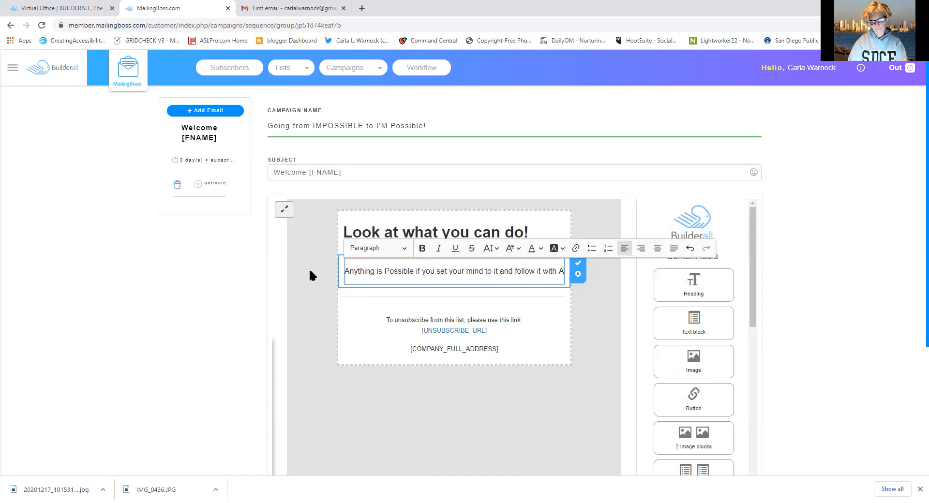
key(BackSpace)
text(action!)
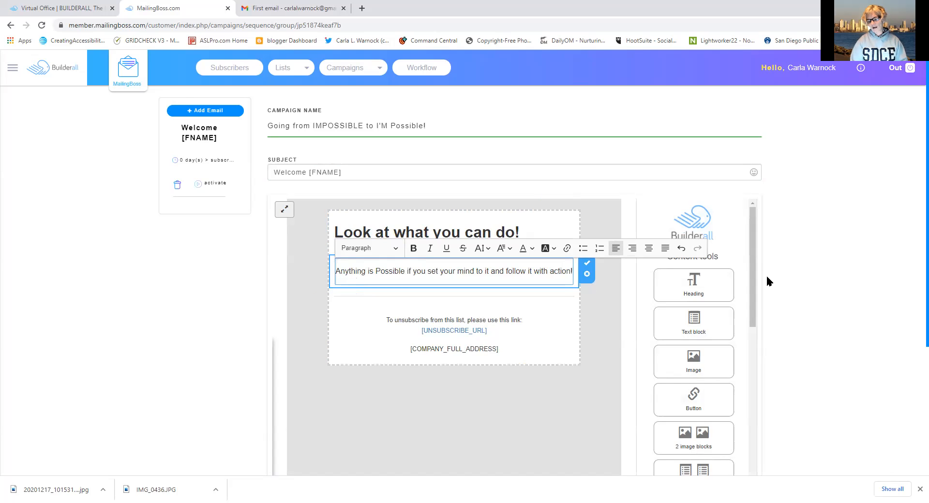
Set the e-mail's campaign options to send to current and future subscribers, and save the changes
scroll(914, 317, down, 4)
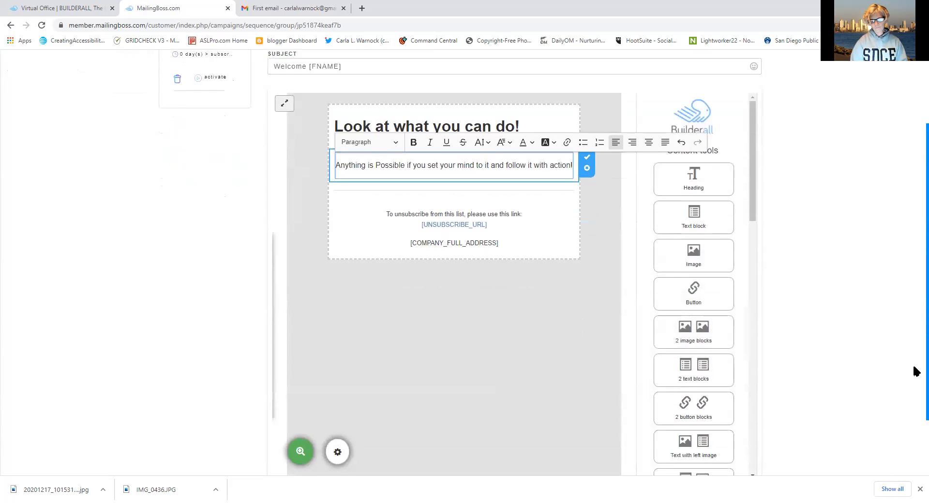
scroll(906, 356, up, 2)
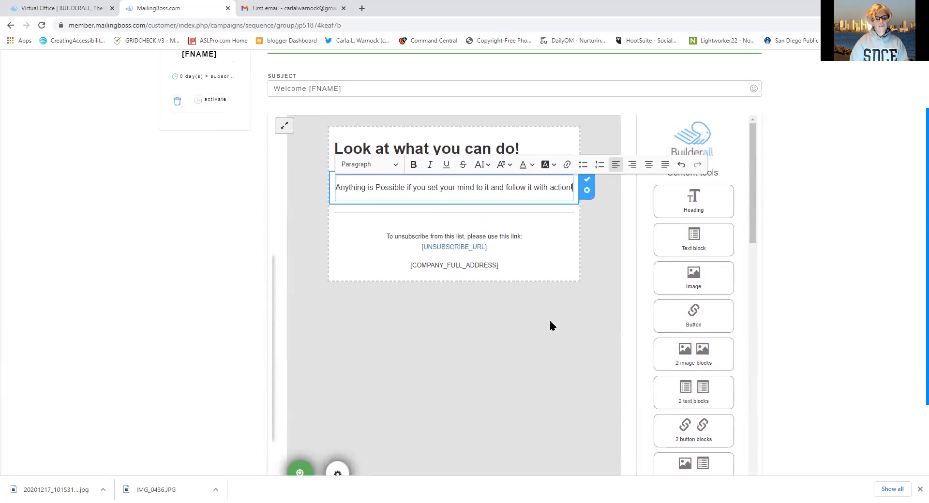
click(179, 76)
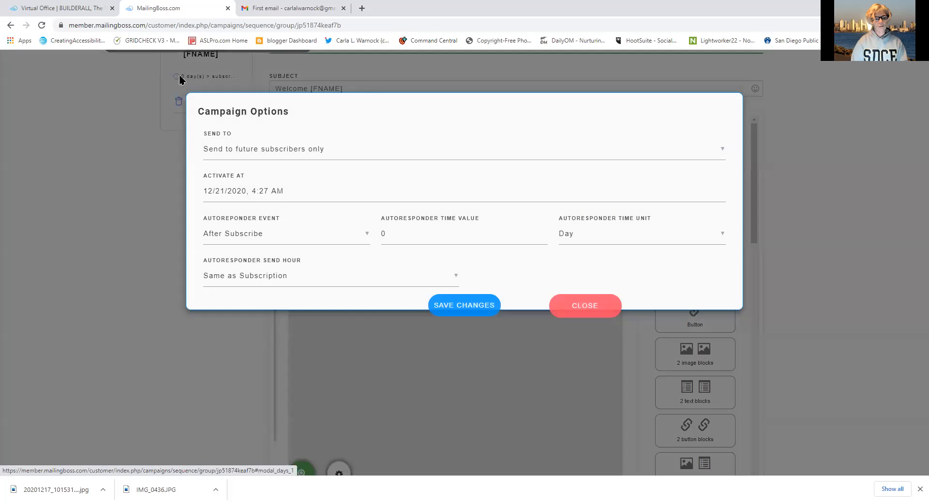
click(211, 154)
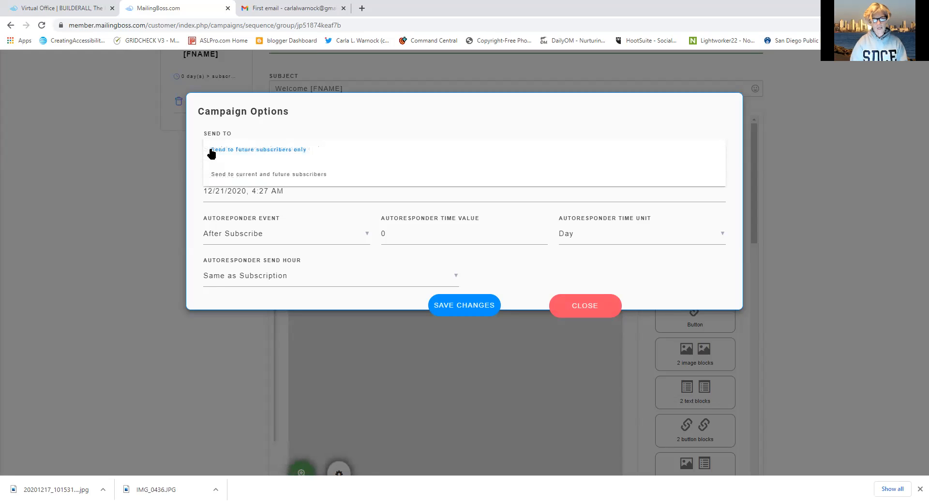
click(216, 173)
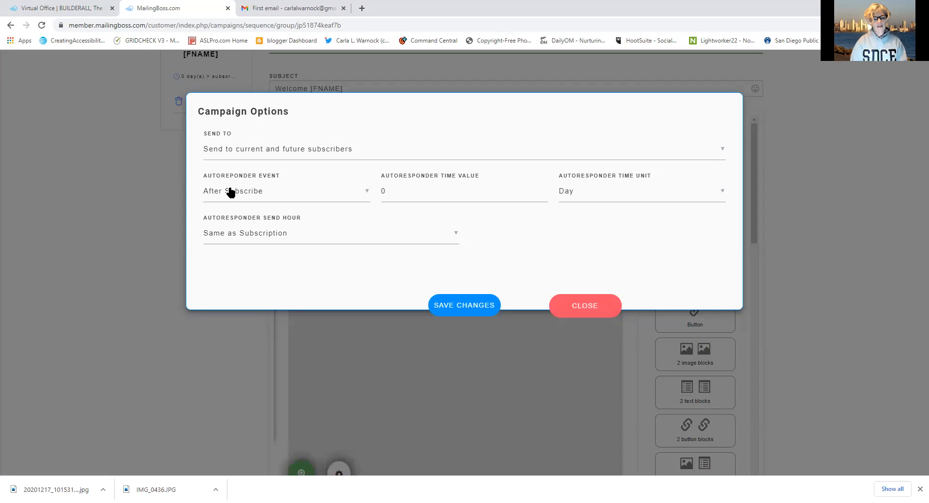
click(218, 155)
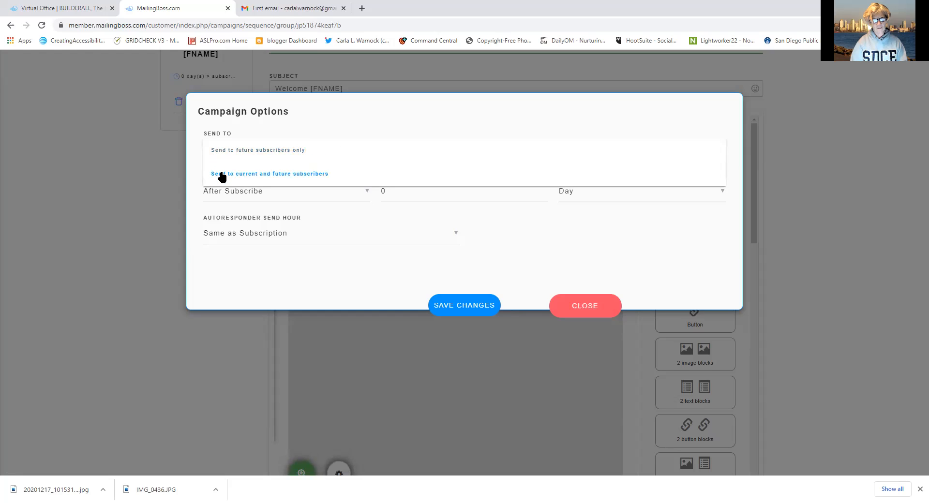
click(221, 174)
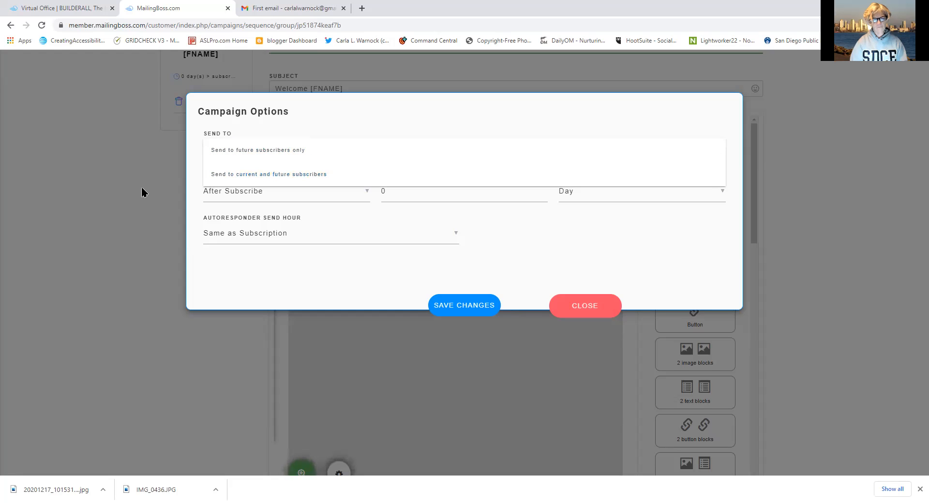
click(389, 191)
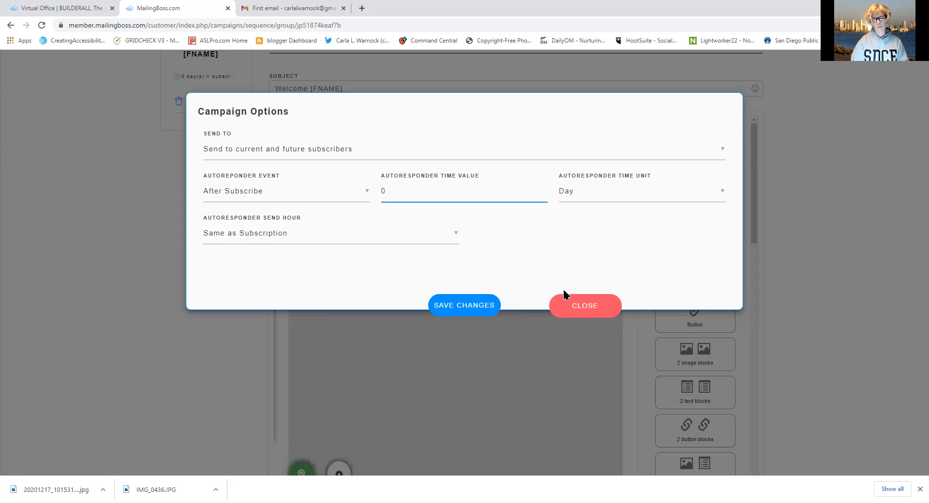
click(473, 315)
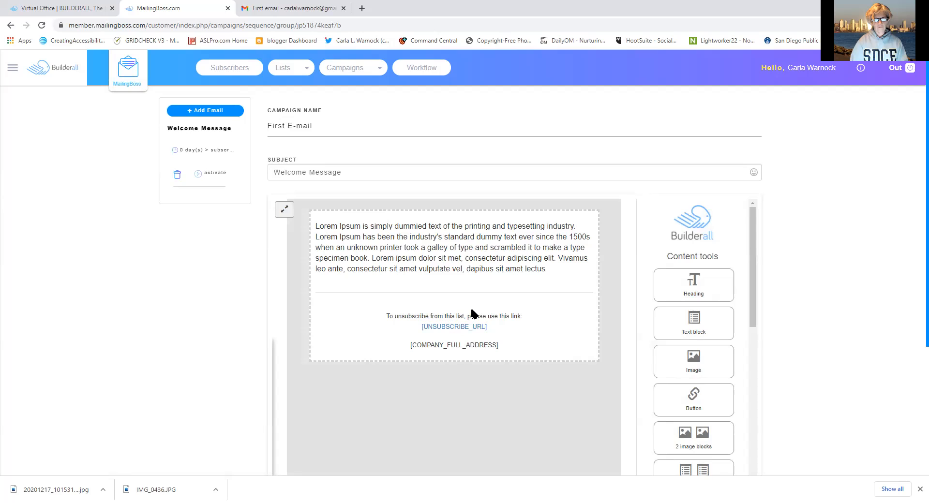
Clear the placeholder paragraph from the e-mail body, trying and discarding the opening "This is your welcome to"
click(337, 230)
drag(319, 227, 561, 343)
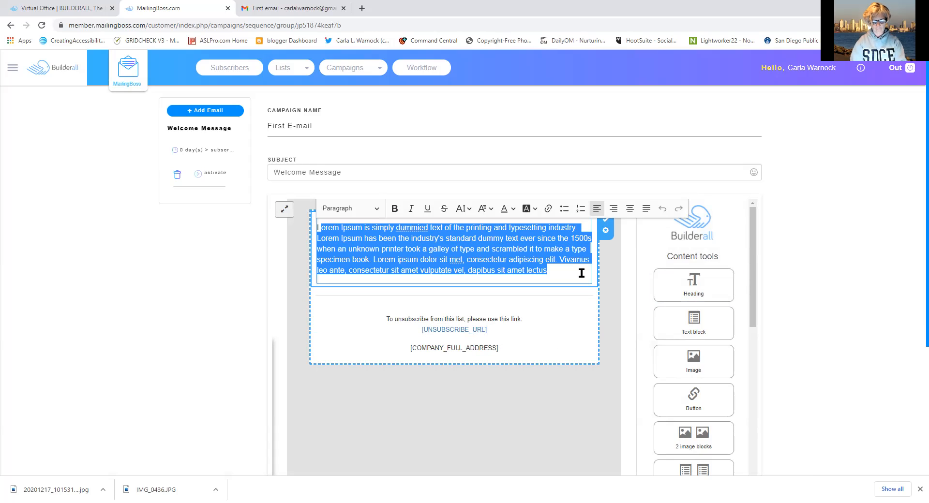
text(LT)
key(BackSpace)
key(BackSpace)
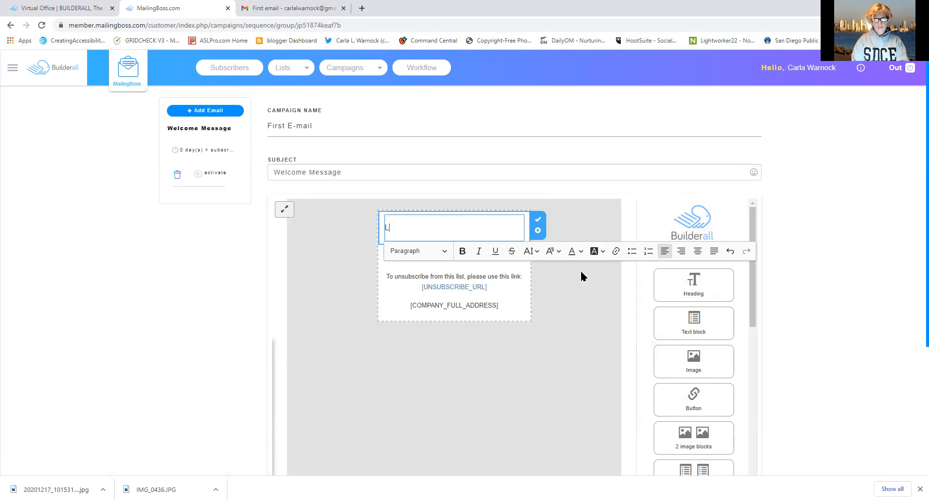
text(This thi)
text(s)
key(BackSpace)
key(BackSpace)
key(BackSpace)
key(BackSpace)
key(BackSpace)
text(is your )
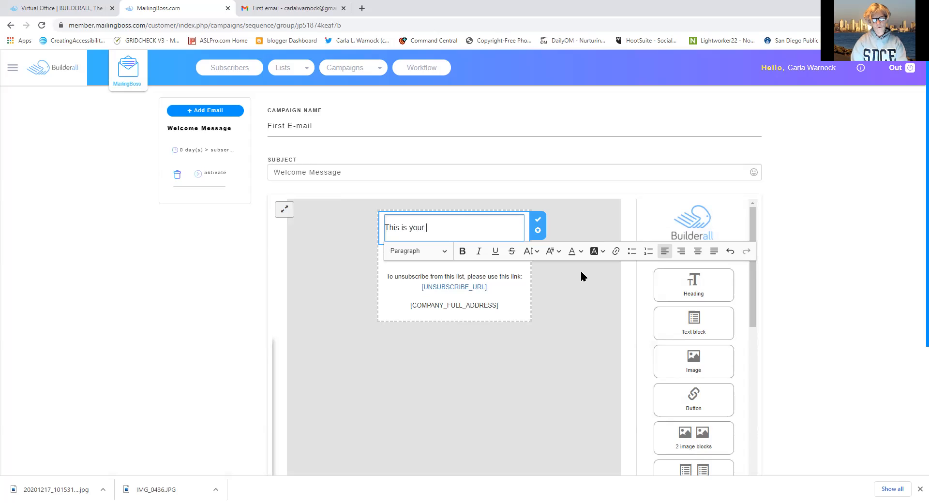
text(welcome to)
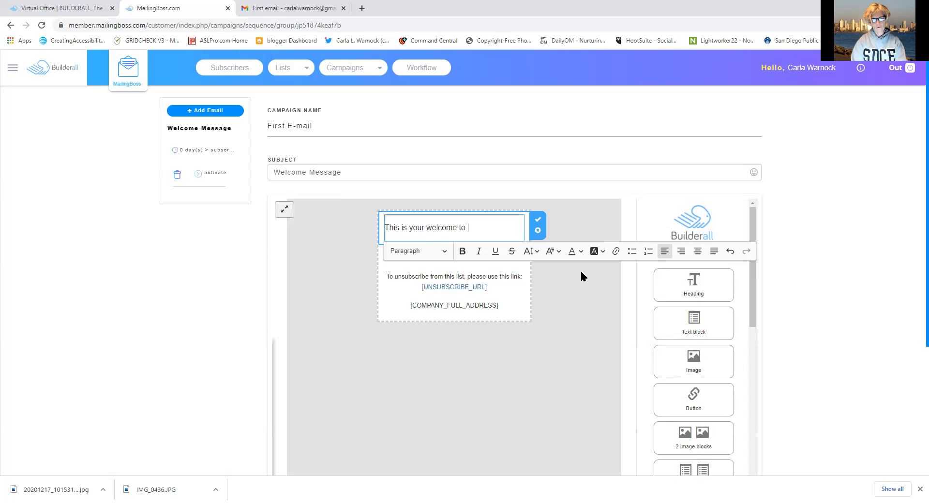
key(BackSpace)
key(BackSpace)
key(BackSpace)
key(BackSpace)
key(BackSpace)
key(BackSpace)
key(BackSpace)
key(BackSpace)
key(BackSpace)
key(BackSpace)
key(BackSpace)
key(BackSpace)
key(BackSpace)
key(BackSpace)
key(BackSpace)
key(BackSpace)
key(BackSpace)
key(BackSpace)
key(BackSpace)
key(BackSpace)
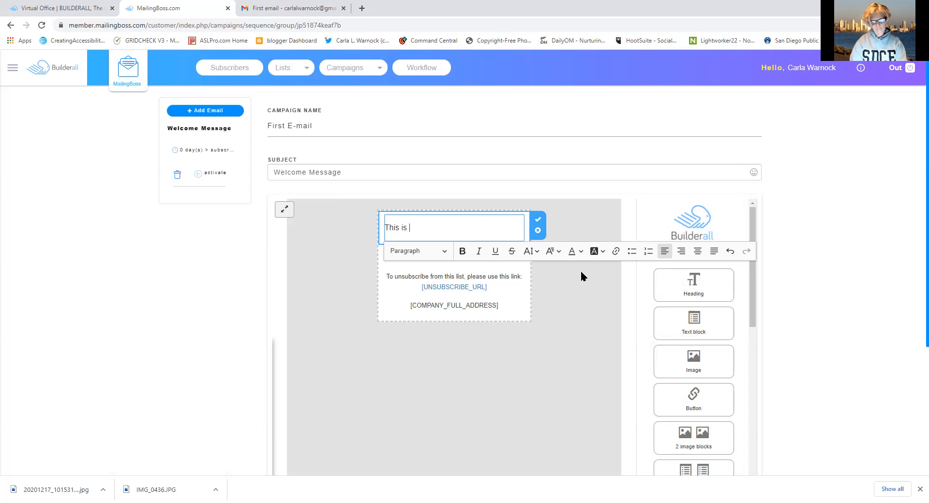
Write "Welcome to the possibilities your life holds." as the e-mail's paragraph and add a heading block above it
text(Welcome t)
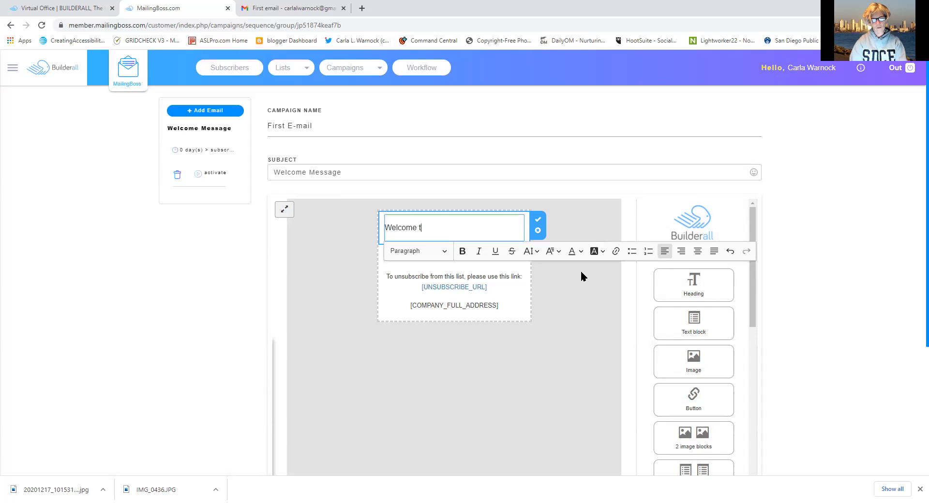
text(o the possibl)
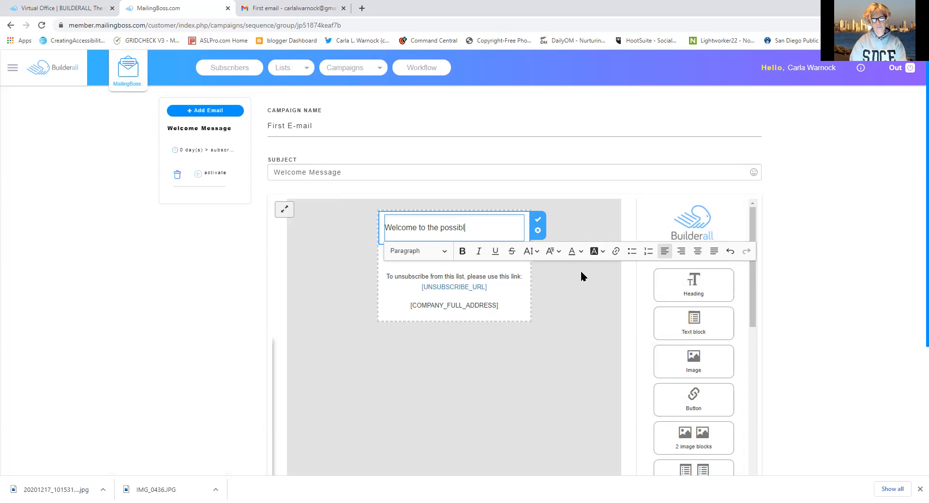
text(ity of)
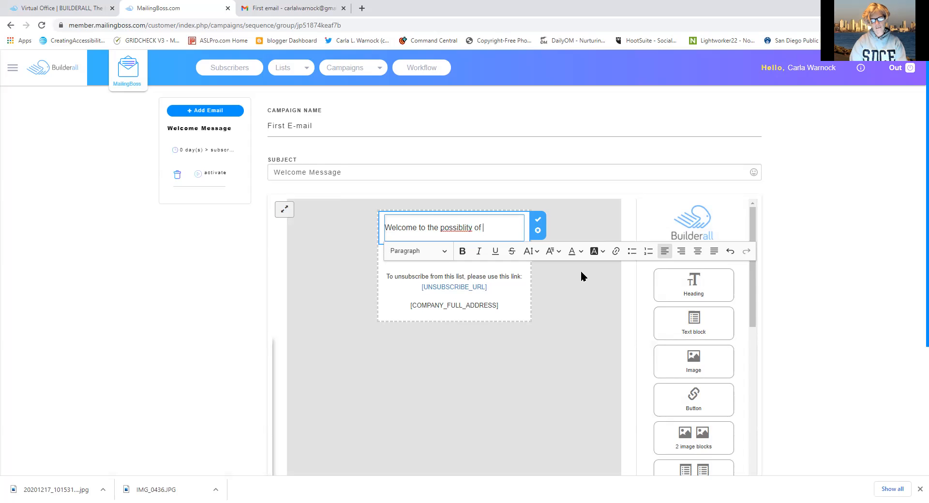
key(BackSpace)
key(BackSpace)
key(BackSpace)
key(BackSpace)
key(BackSpace)
key(BackSpace)
key(BackSpace)
key(BackSpace)
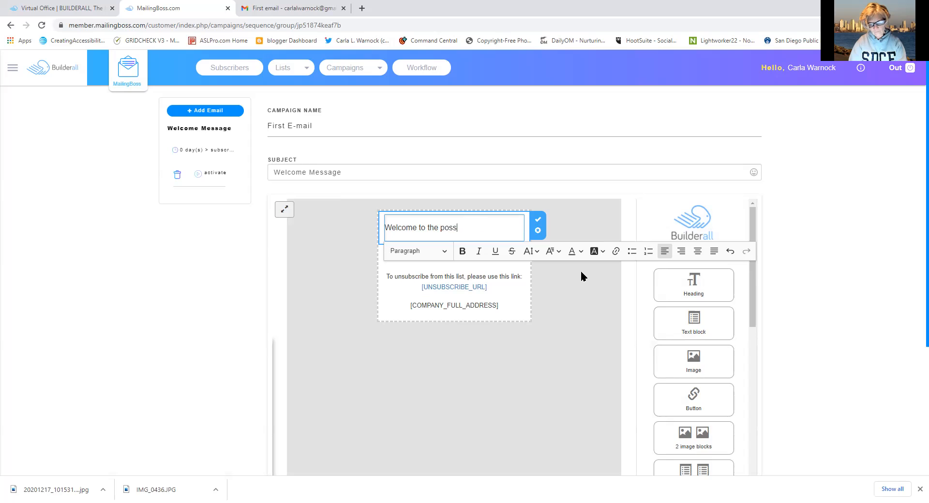
text(bil)
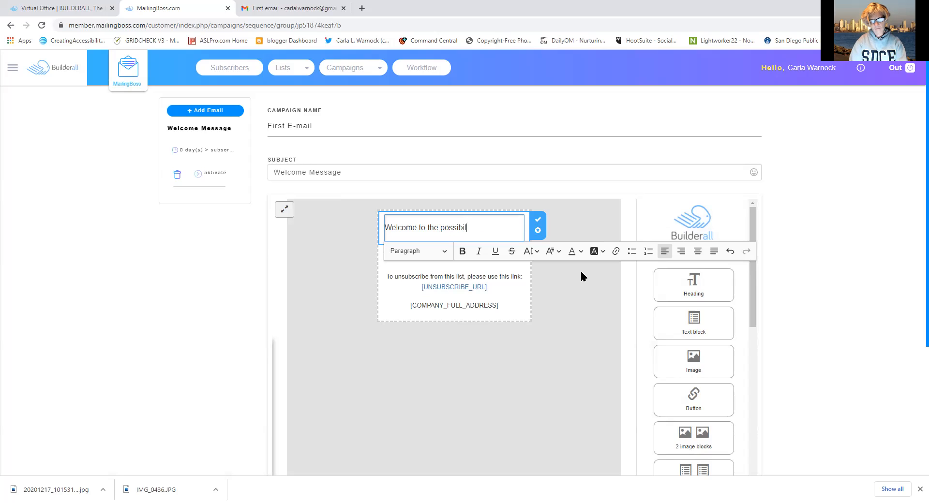
text(ty)
key(BackSpace)
text(ies)
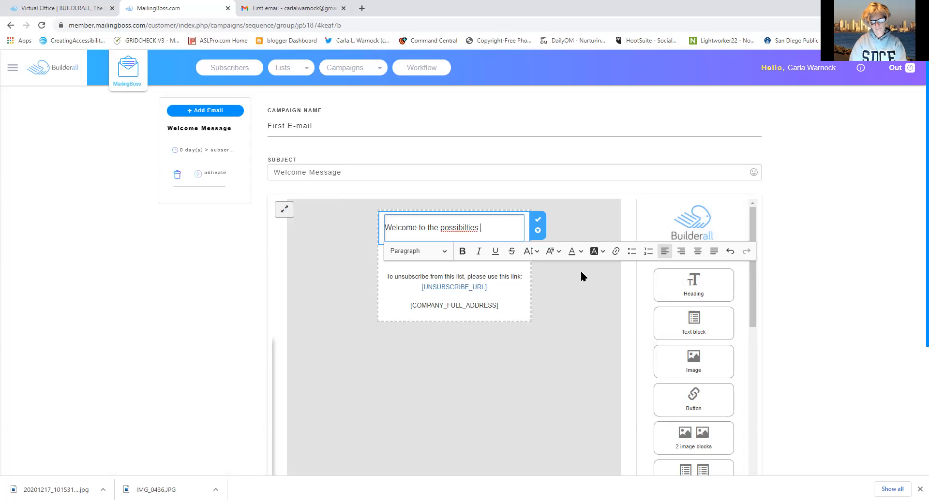
key(BackSpace)
key(BackSpace)
key(BackSpace)
key(BackSpace)
key(BackSpace)
key(BackSpace)
key(BackSpace)
key(BackSpace)
key(BackSpace)
key(BackSpace)
key(BackSpace)
key(BackSpace)
key(BackSpace)
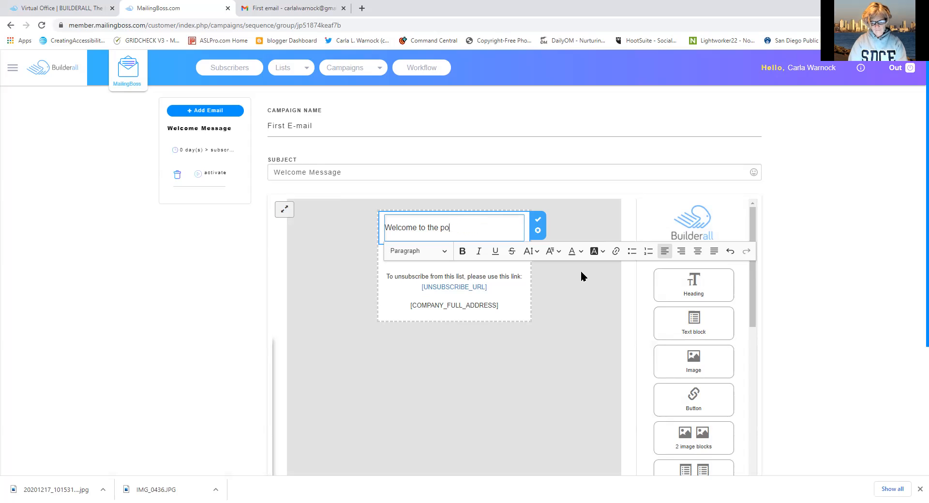
text(possi)
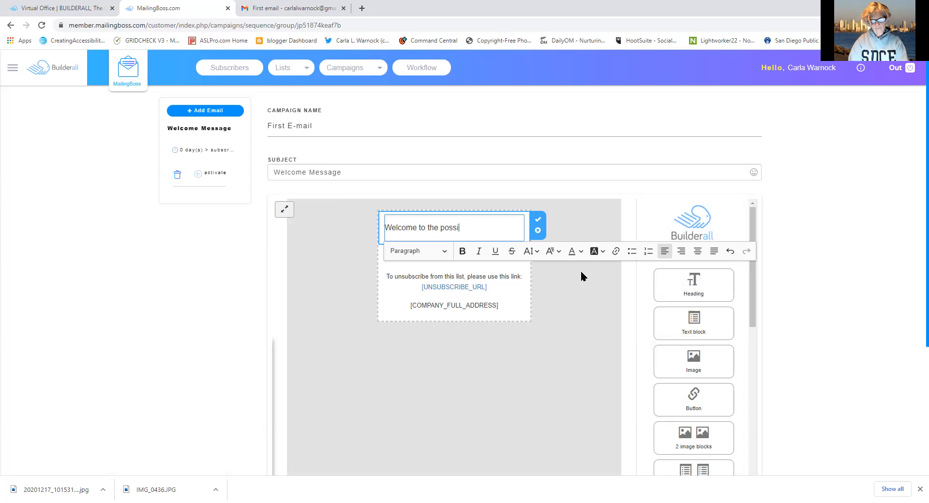
key(BackSpace)
key(BackSpace)
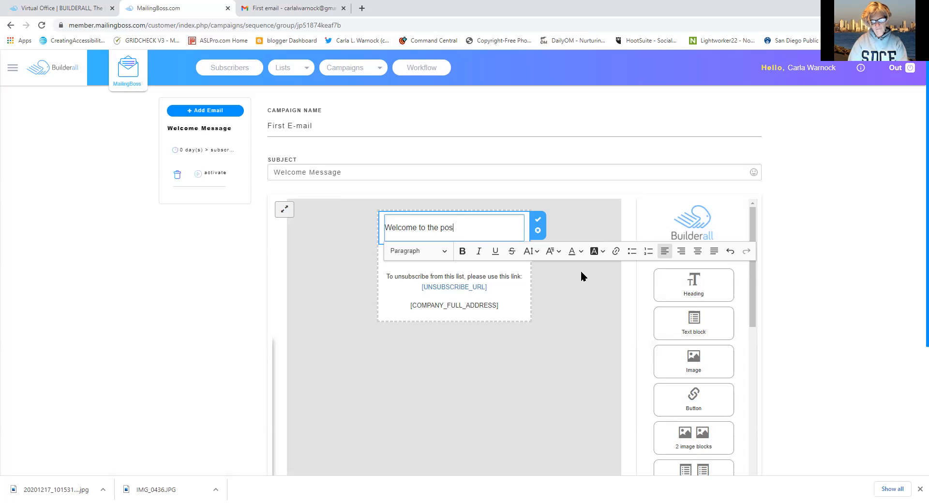
text(sibilitie)
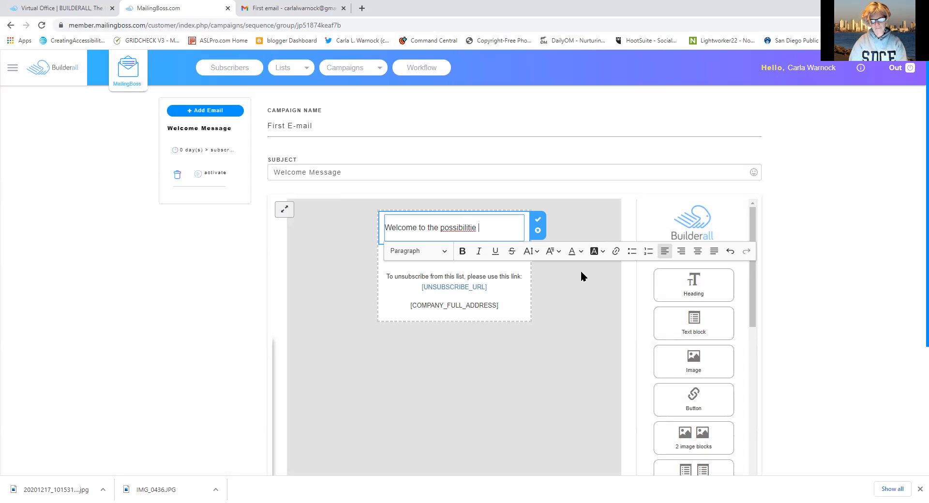
key(BackSpace)
text(s )
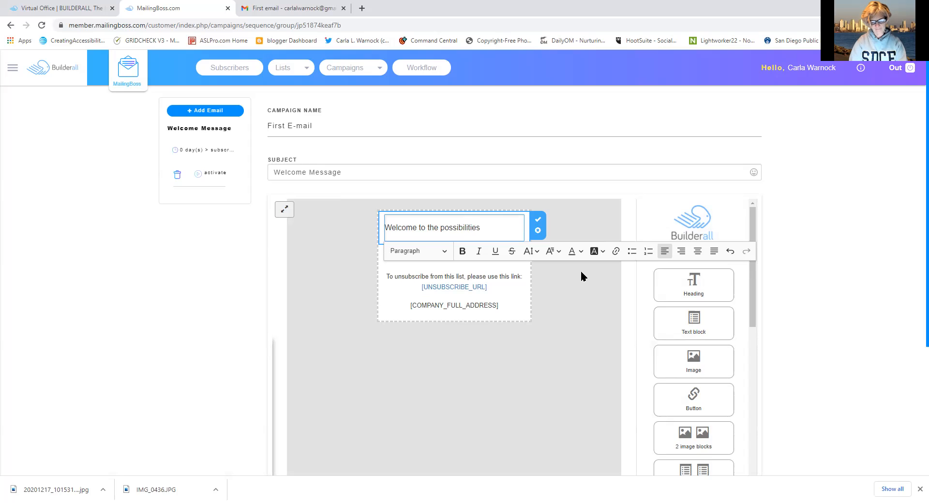
text(your live)
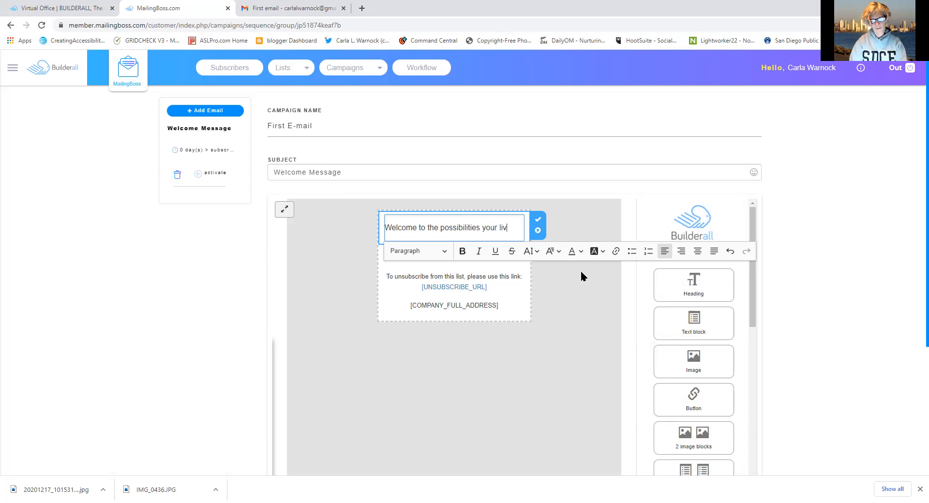
key(BackSpace)
key(BackSpace)
text(fe holds.)
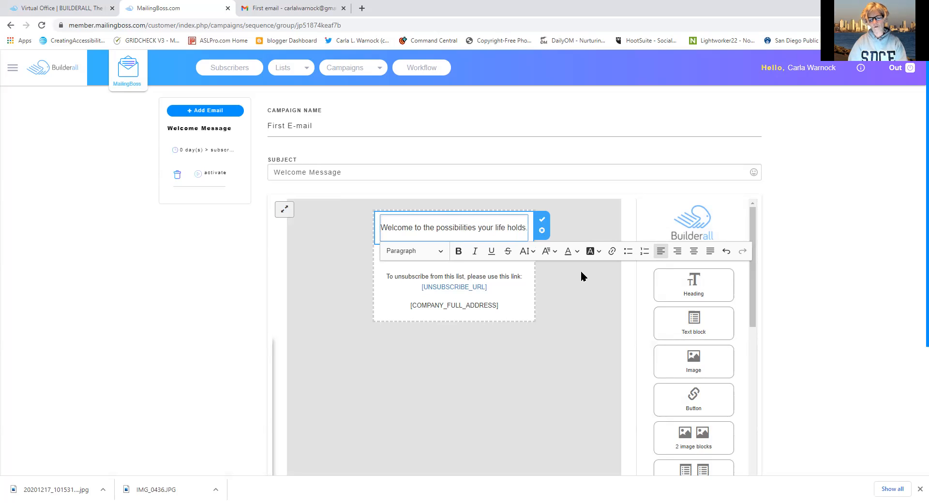
drag(700, 278, 435, 236)
drag(687, 291, 415, 239)
Change the campaign name of the welcome e-mail to "Going from IMPOSSIBLE to I'M Possible!"
drag(321, 124, 237, 114)
text(Gong)
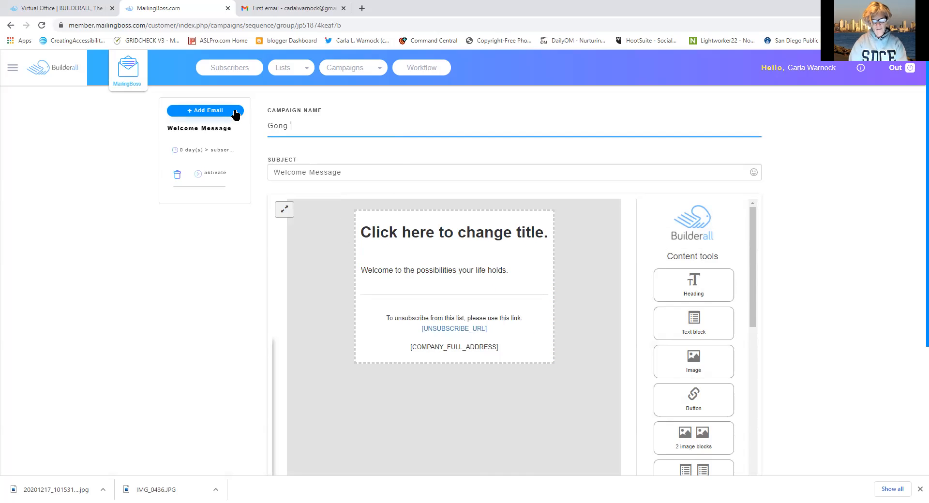
key(BackSpace)
key(BackSpace)
key(BackSpace)
text(ung f=)
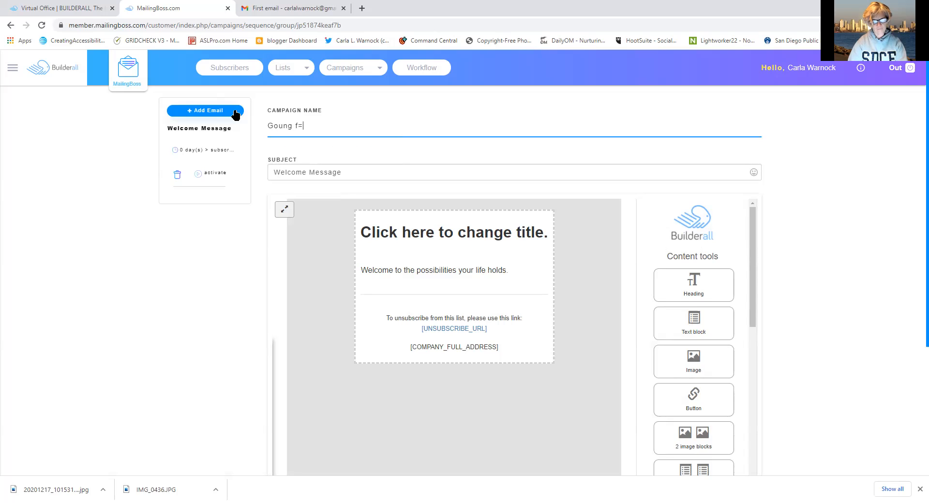
key(BackSpace)
key(BackSpace)
key(BackSpace)
key(BackSpace)
key(BackSpace)
key(BackSpace)
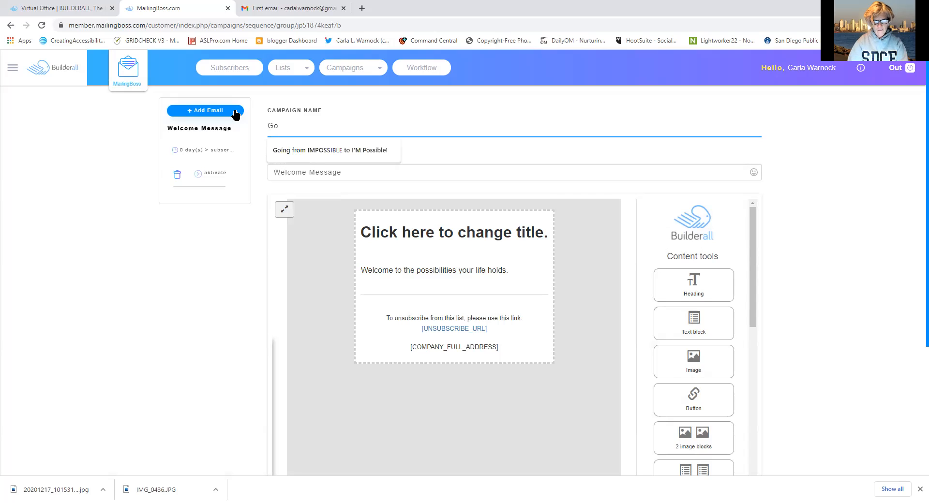
click(278, 151)
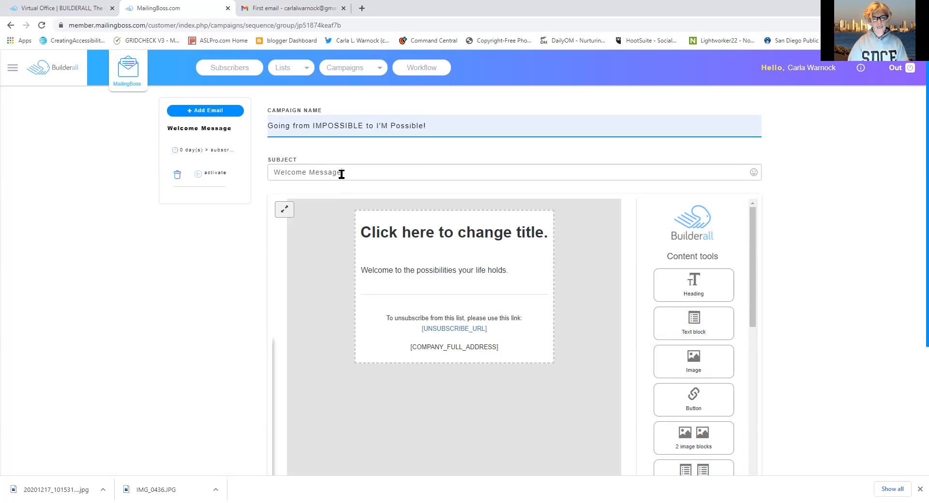
Set the welcome e-mail's subject to "Welcome to the possibilities!" and save the e-mail
key(Tab)
text(We)
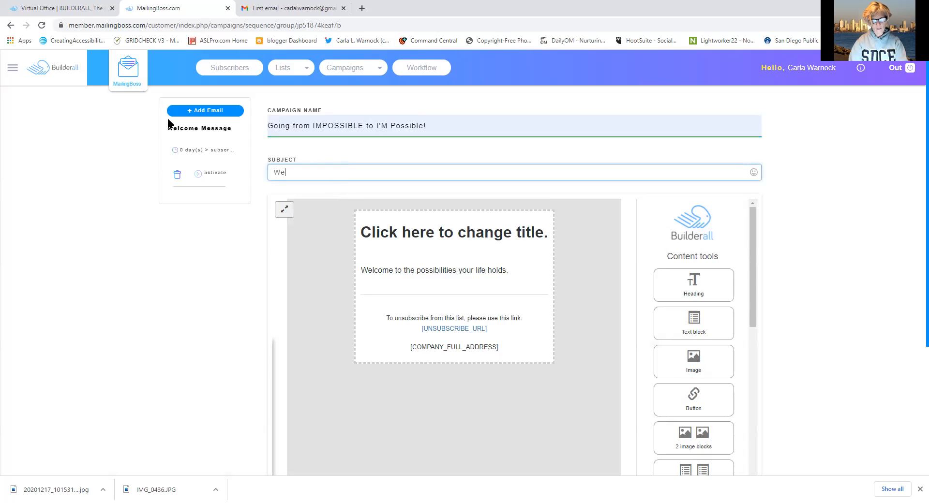
text(lcmoe to)
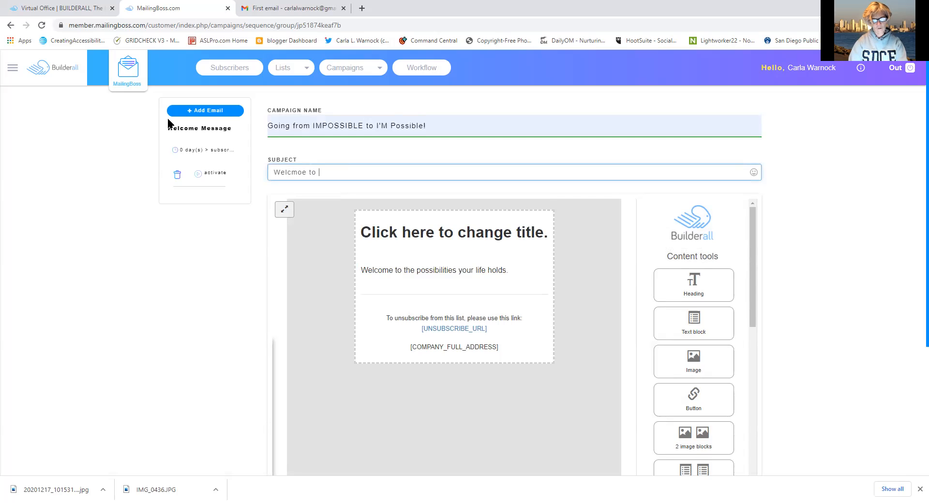
key(BackSpace)
key(BackSpace)
key(BackSpace)
key(BackSpace)
key(BackSpace)
text(om)
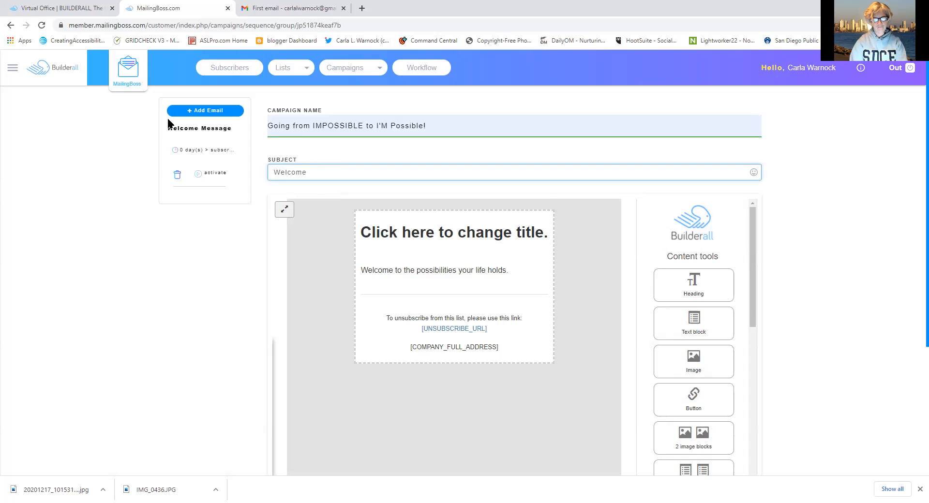
text(e to t)
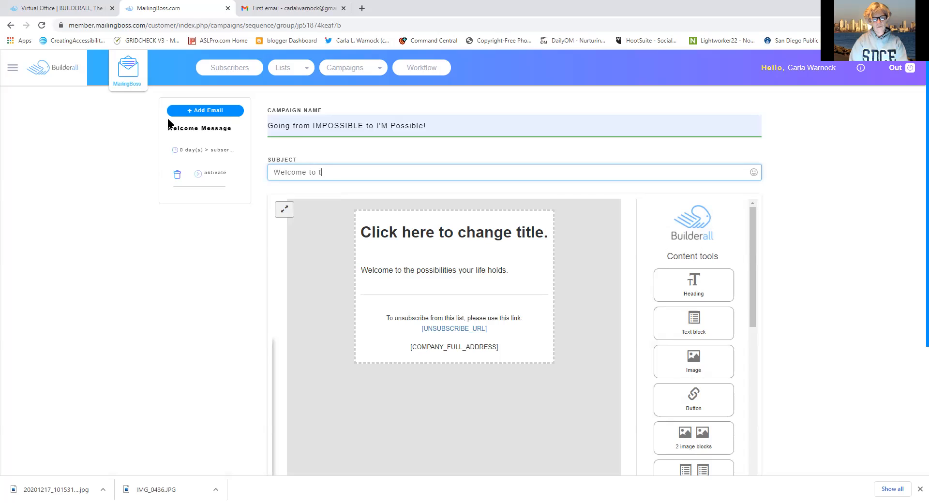
text(he possibility)
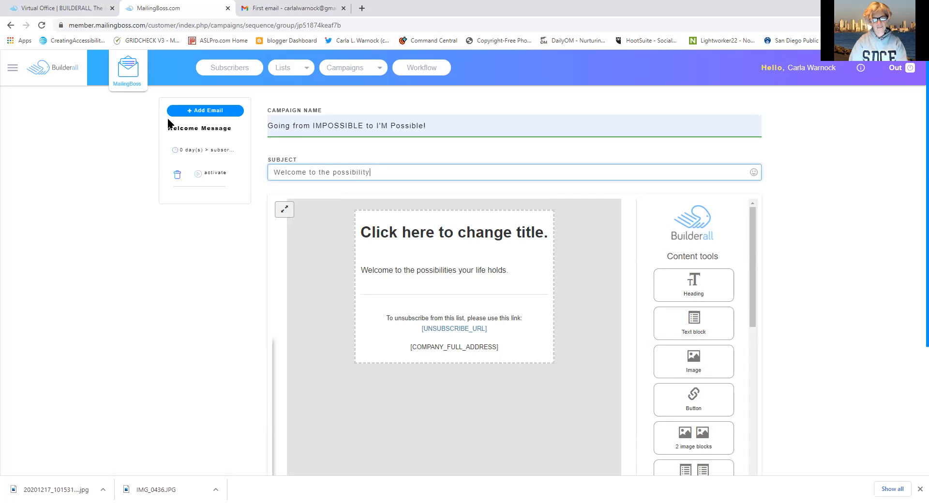
key(BackSpace)
text(y)
key(BackSpace)
key(BackSpace)
text(ies your life)
key(BackSpace)
key(BackSpace)
key(BackSpace)
key(BackSpace)
key(BackSpace)
key(BackSpace)
key(BackSpace)
key(BackSpace)
key(BackSpace)
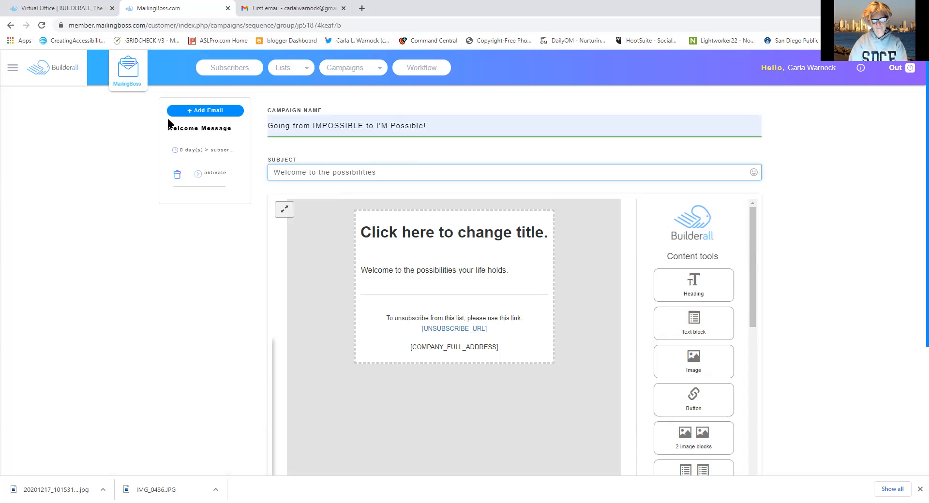
text(!)
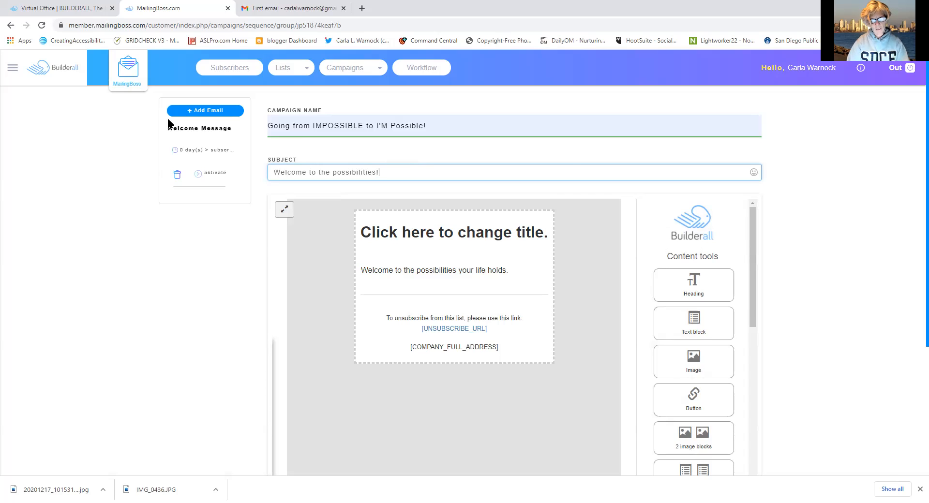
click(915, 294)
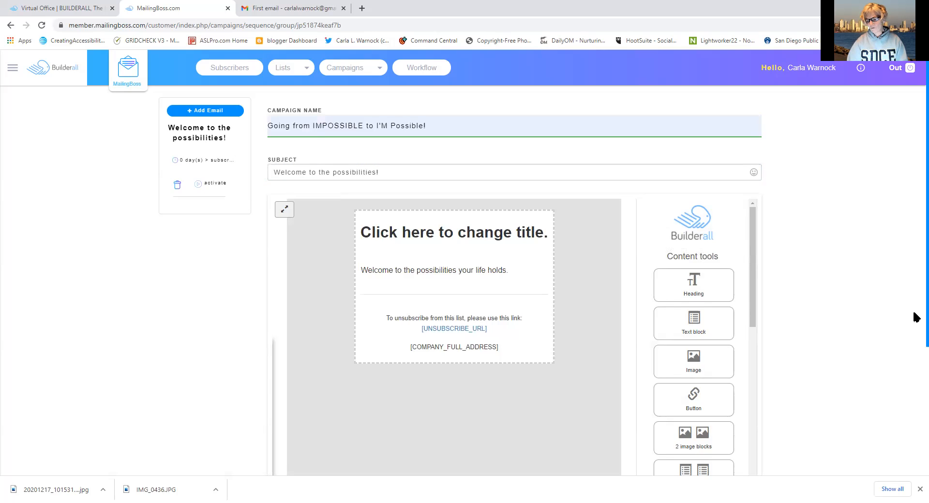
scroll(915, 314, down, 4)
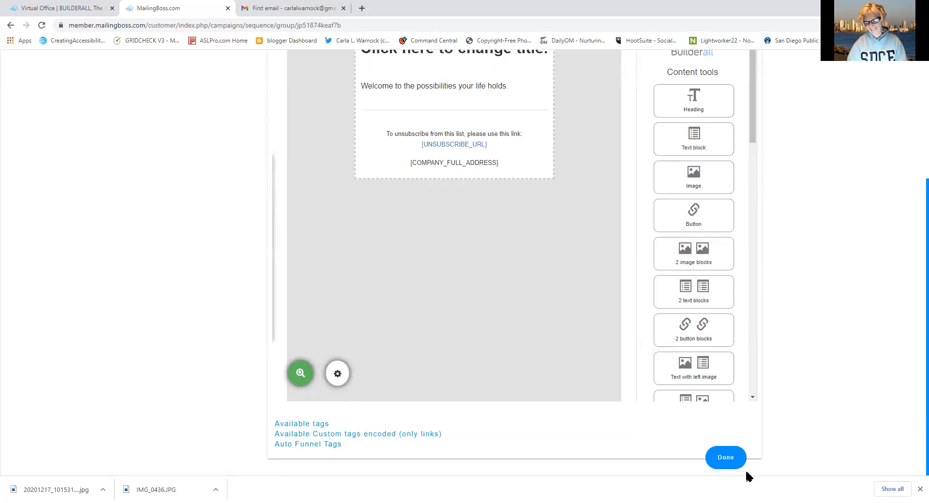
click(727, 465)
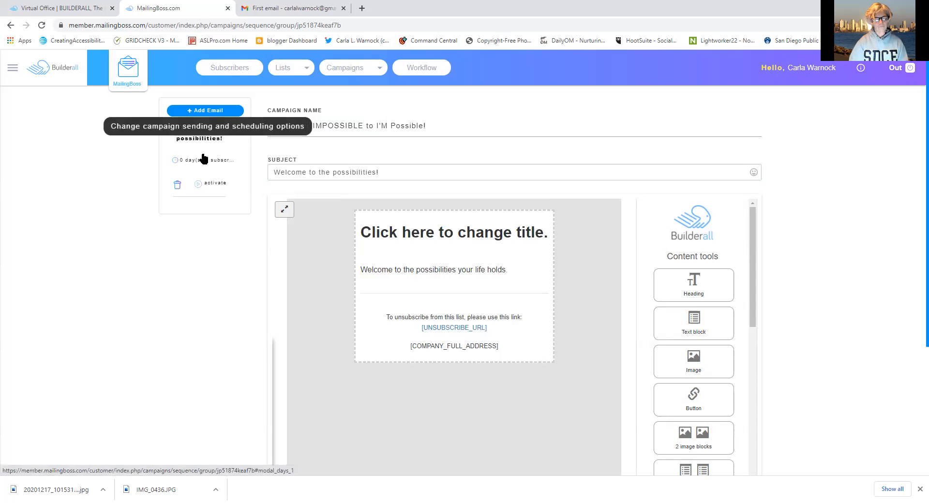
Add a second e-mail to the sequence and name its campaign "Going from IMPOSSIBLE to I'M Possible! Second message"
click(194, 112)
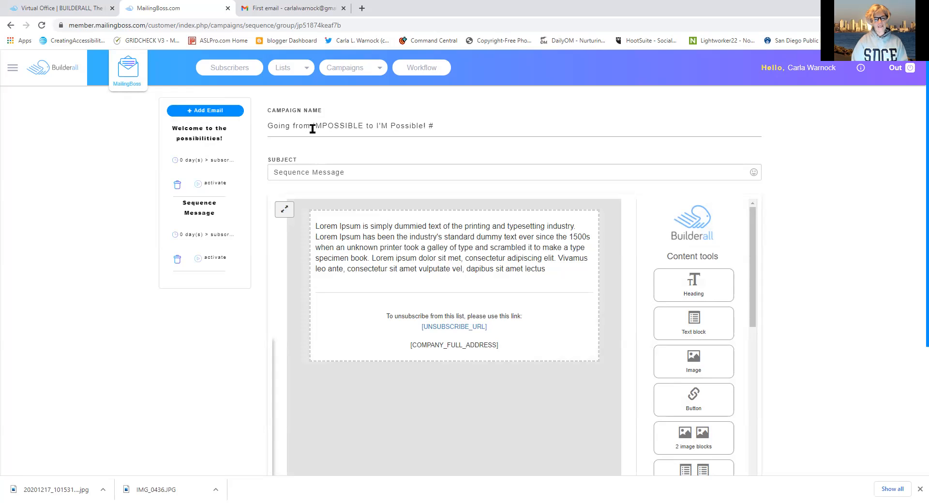
click(437, 127)
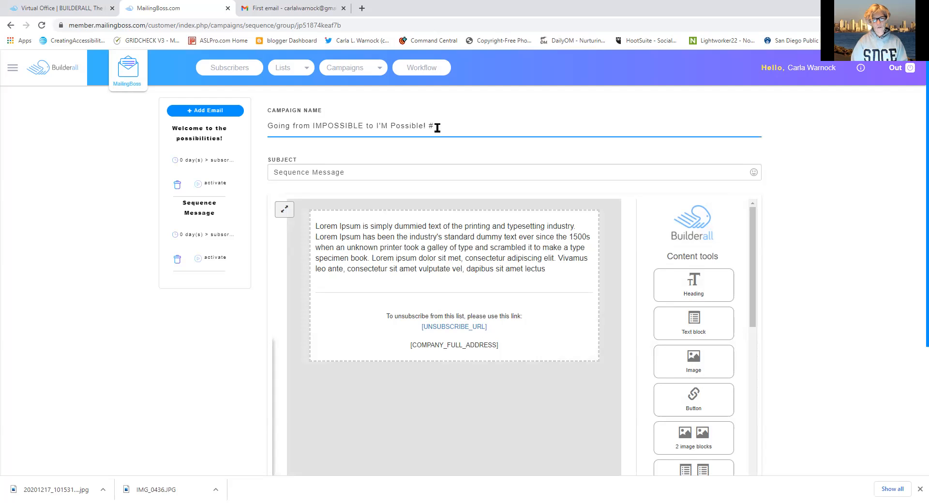
key(BackSpace)
text(seond)
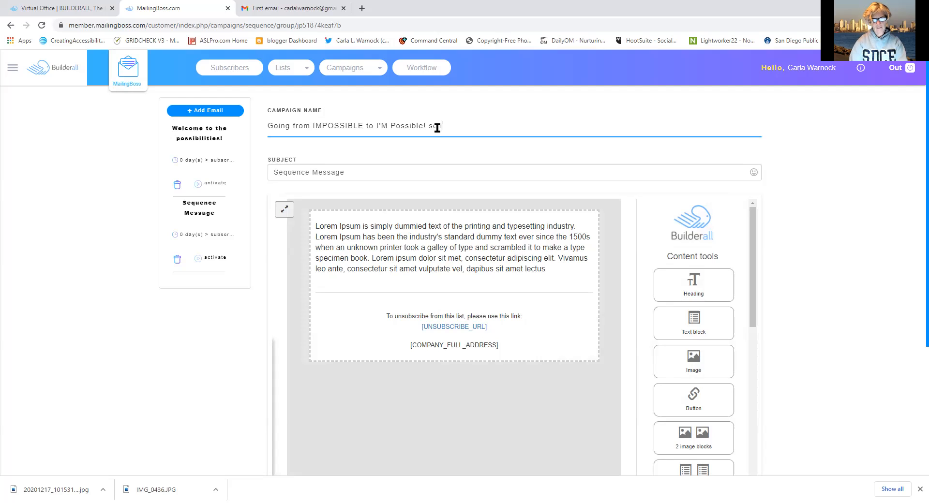
key(BackSpace)
key(BackSpace)
key(BackSpace)
key(BackSpace)
key(BackSpace)
text(S)
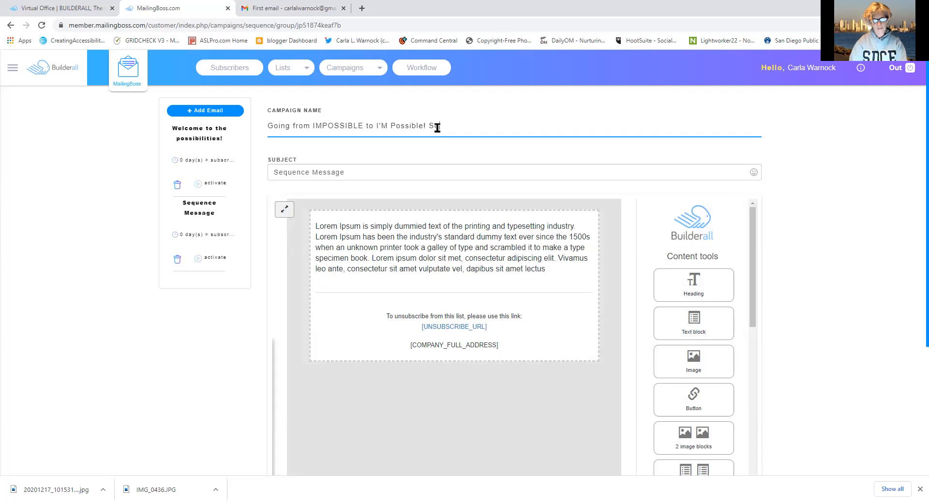
text(econd emaili)
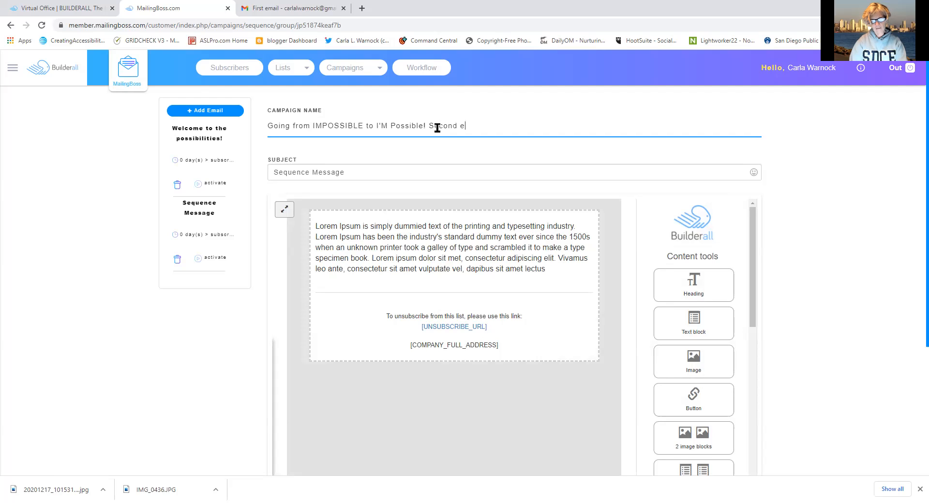
key(BackSpace)
key(BackSpace)
key(BackSpace)
key(BackSpace)
key(BackSpace)
key(BackSpace)
text(message)
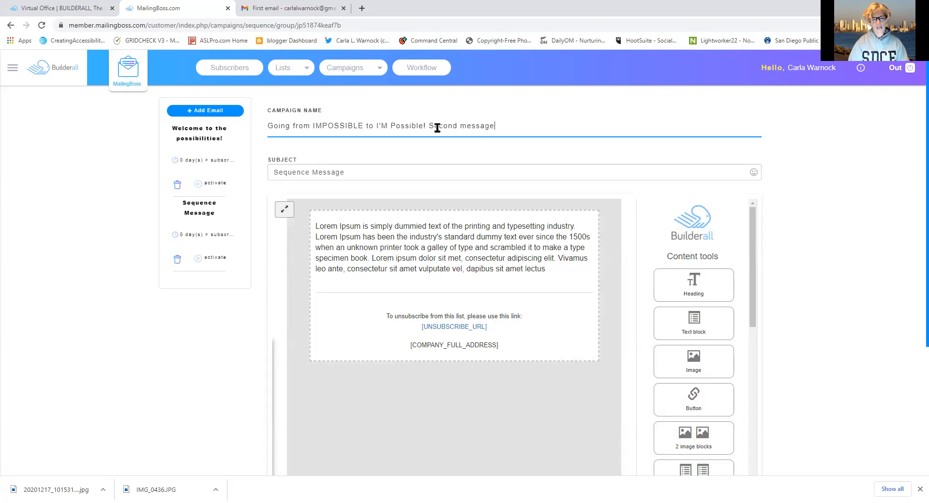
Set the second e-mail's subject to "All Things are possible!. If you can dream it and take action you can create it!"
triple_click(436, 170)
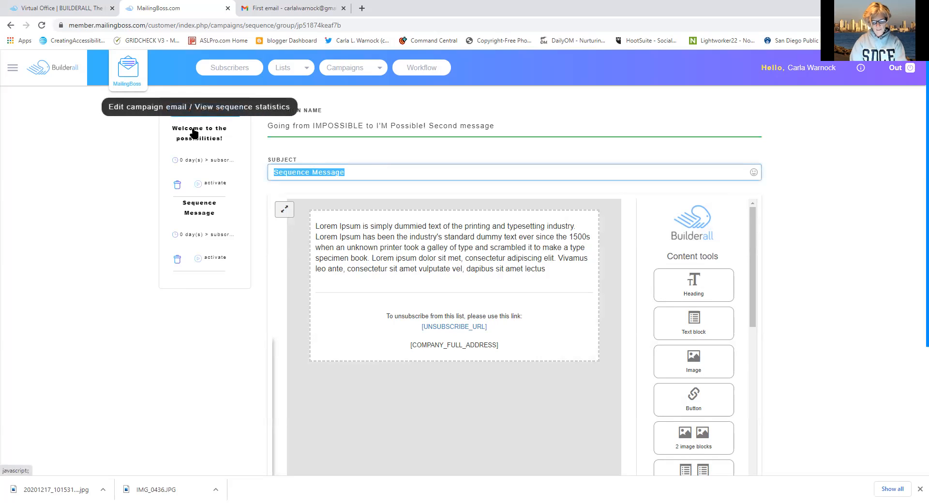
text(All Thing)
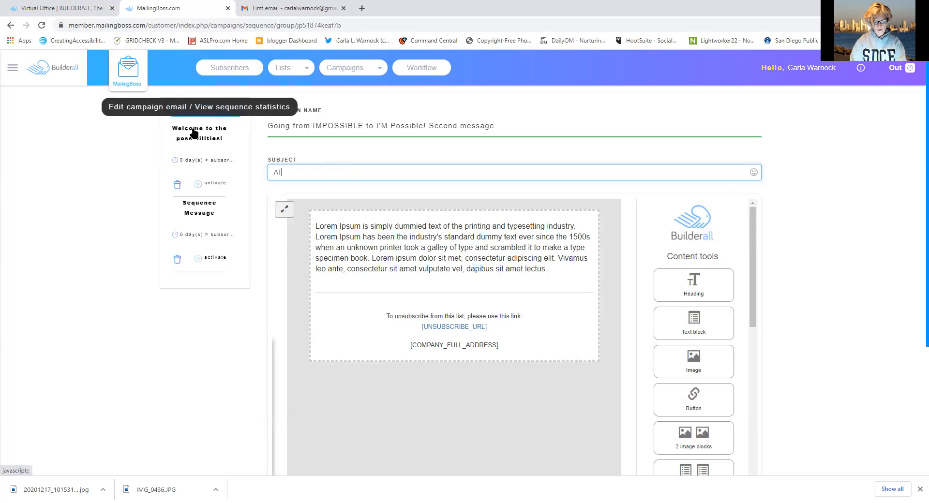
text(s are possibl)
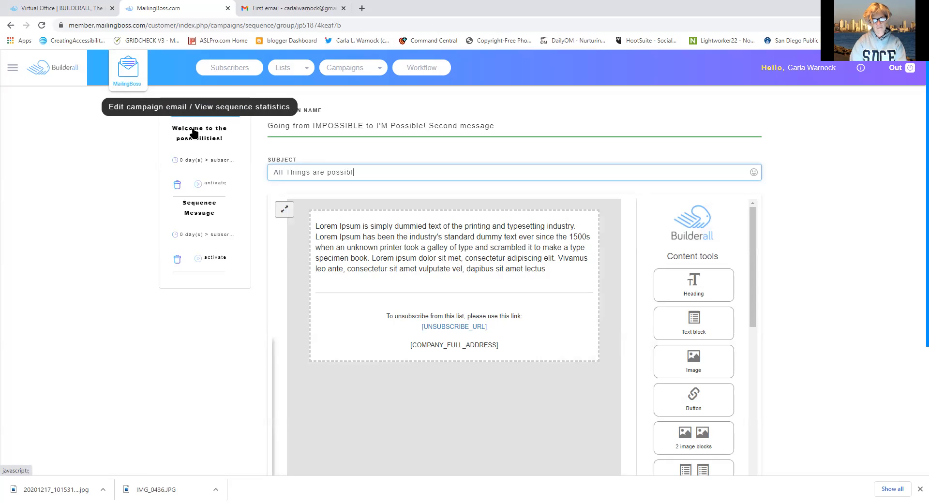
text(e if you)
key(BackSpace)
key(BackSpace)
key(BackSpace)
key(BackSpace)
key(BackSpace)
text(W)
key(BackSpace)
text(!. If you can )
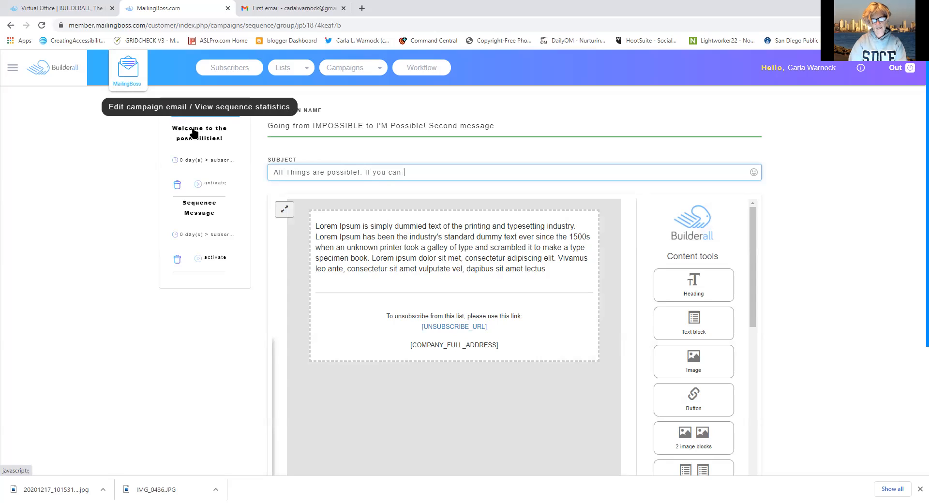
text(dream iand take action yo ucan)
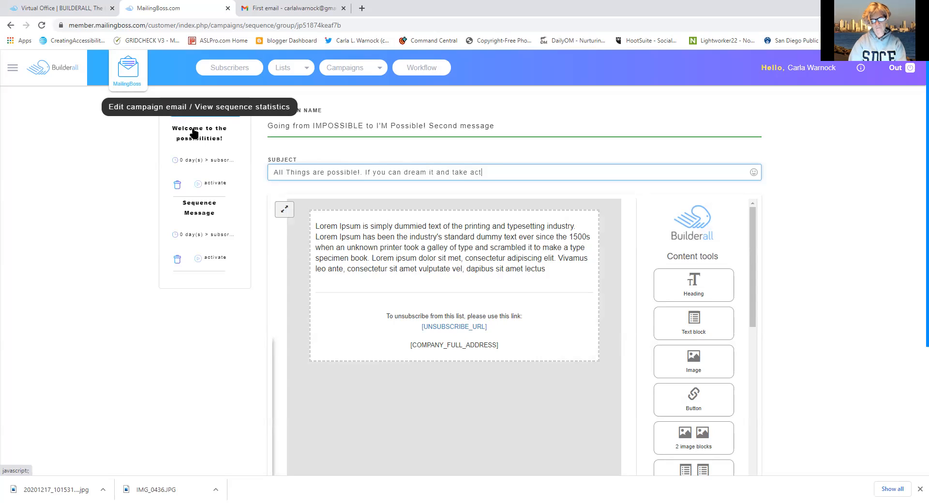
key(BackSpace)
key(BackSpace)
key(BackSpace)
key(BackSpace)
key(BackSpace)
text(u can create it!)
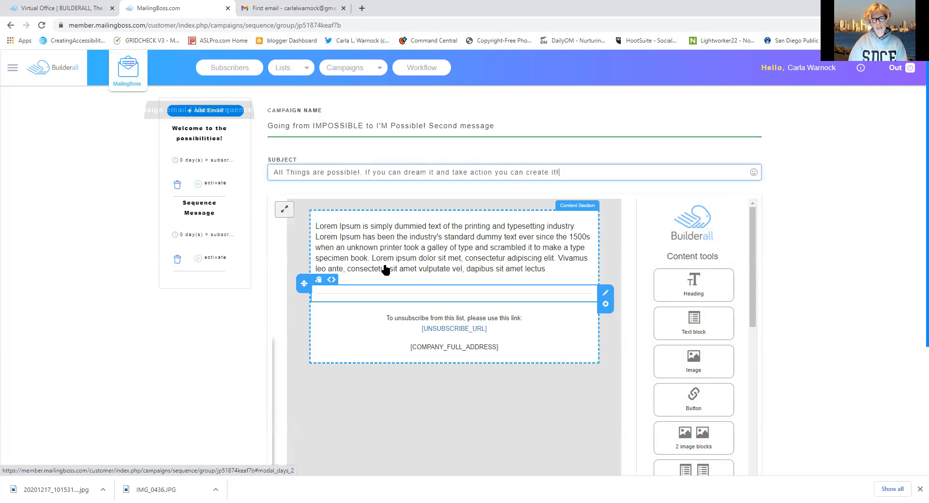
Replace the second e-mail's placeholder paragraph with "Hi [FNAME]," and the filler line "fkkldvnmc,vnlkfdjoinvclkvnifhgrkjlafnv", and save the e-mail
click(535, 266)
drag(550, 273, 314, 234)
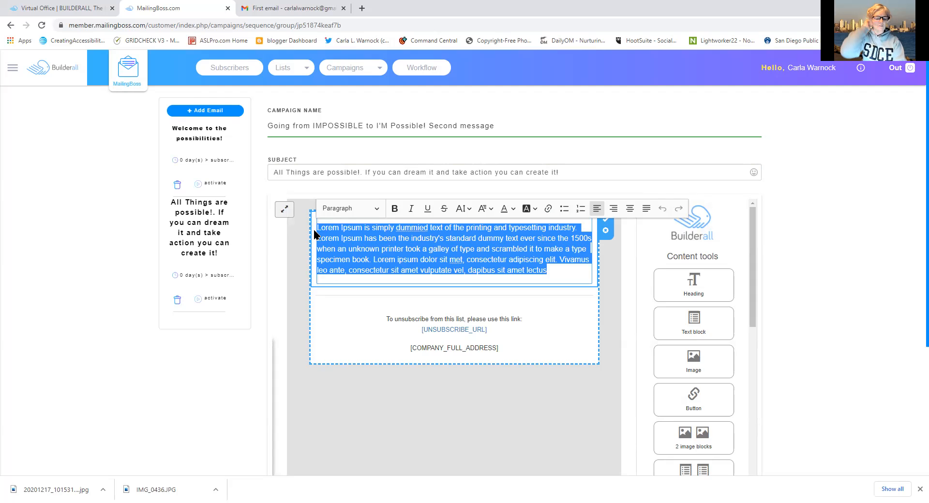
text(Hi)
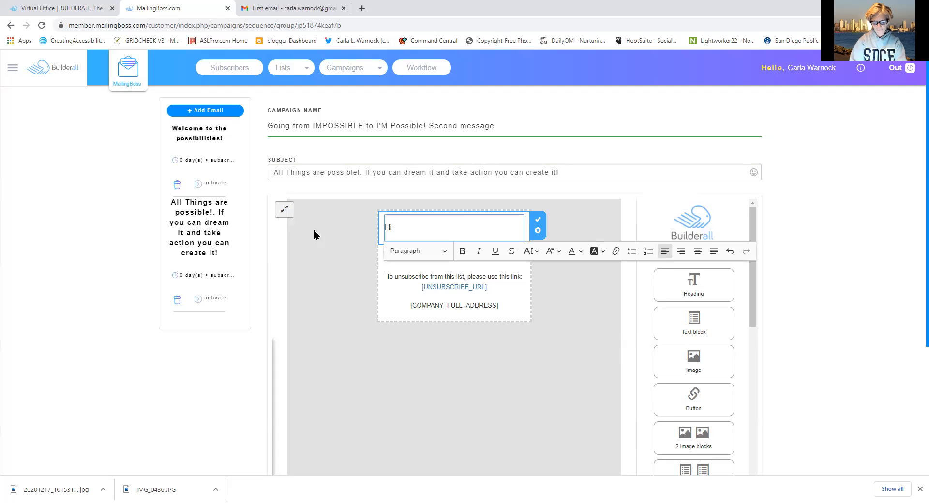
text( {)
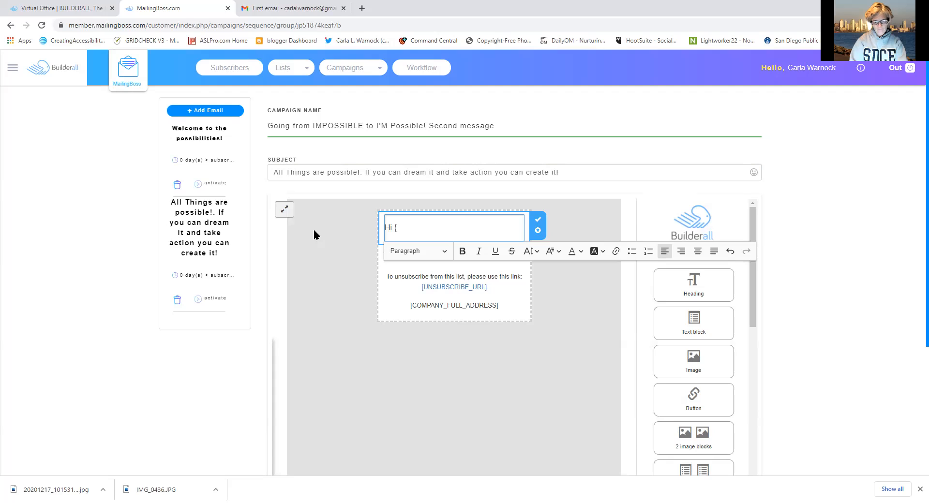
text({)
key(BackSpace)
key(BackSpace)
text([FNAME],)
key(Return)
text(fkkldvnmc,vnlkfdjoinvclkvnifhgrkjlafnv)
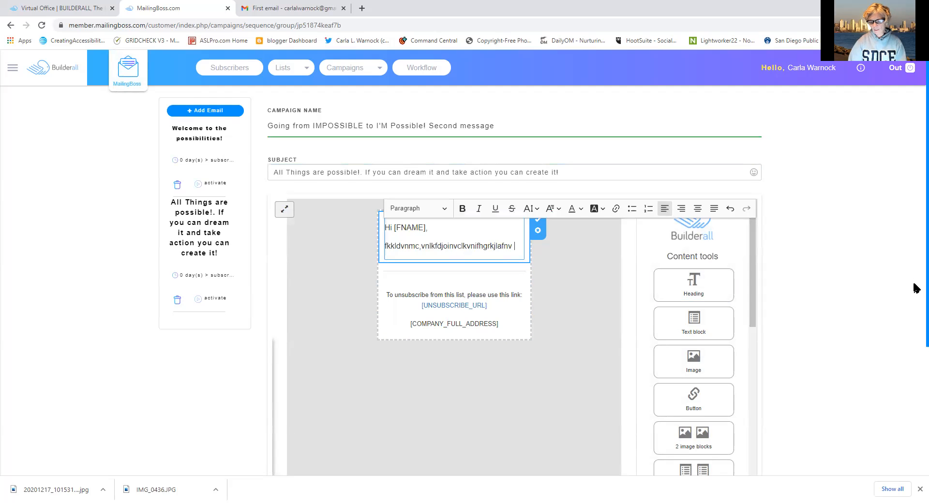
scroll(916, 289, down, 4)
click(715, 463)
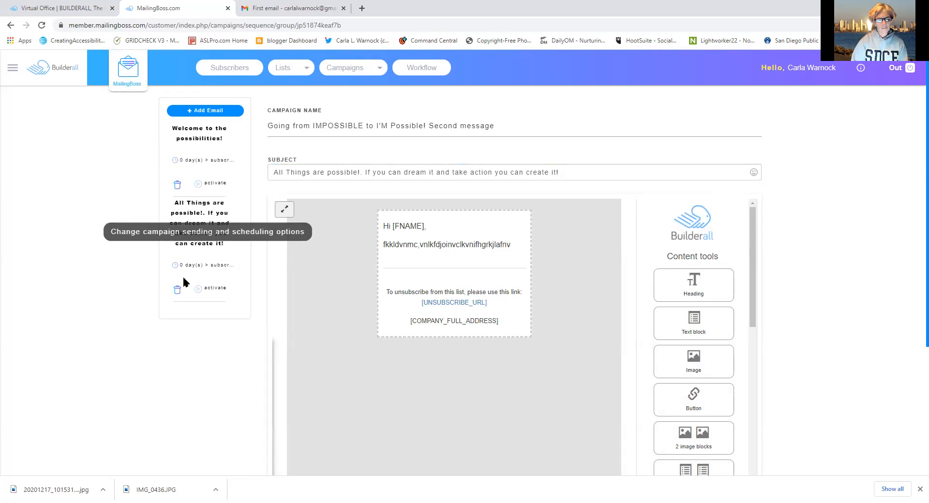
Set the second e-mail's autoresponder time value to 3 days after subscribing and save the campaign options
click(177, 264)
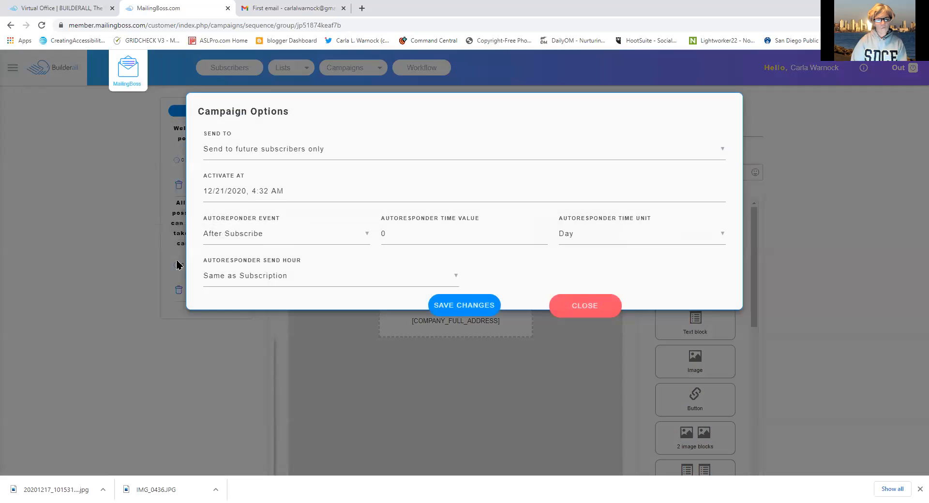
click(404, 236)
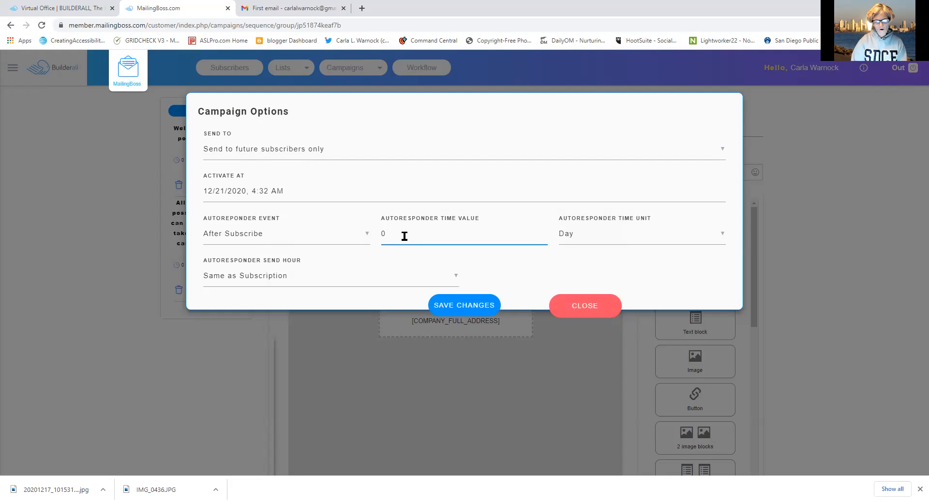
key(BackSpace)
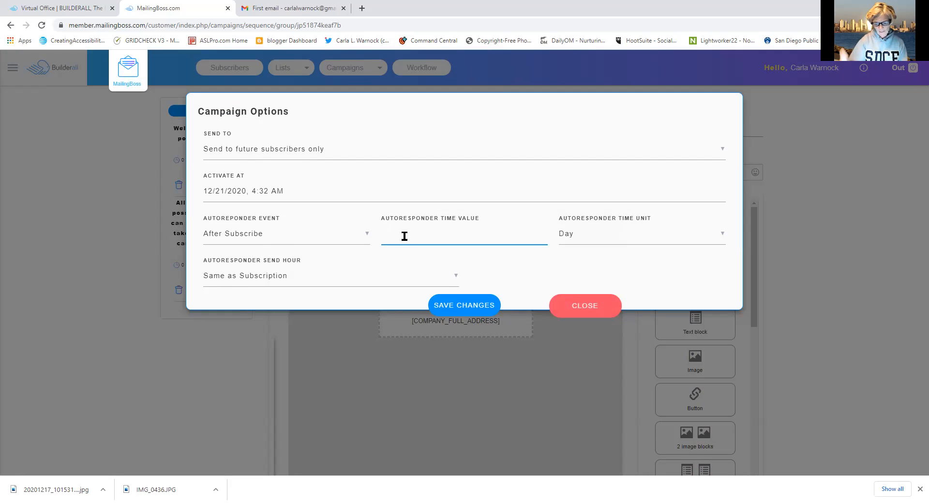
text(3)
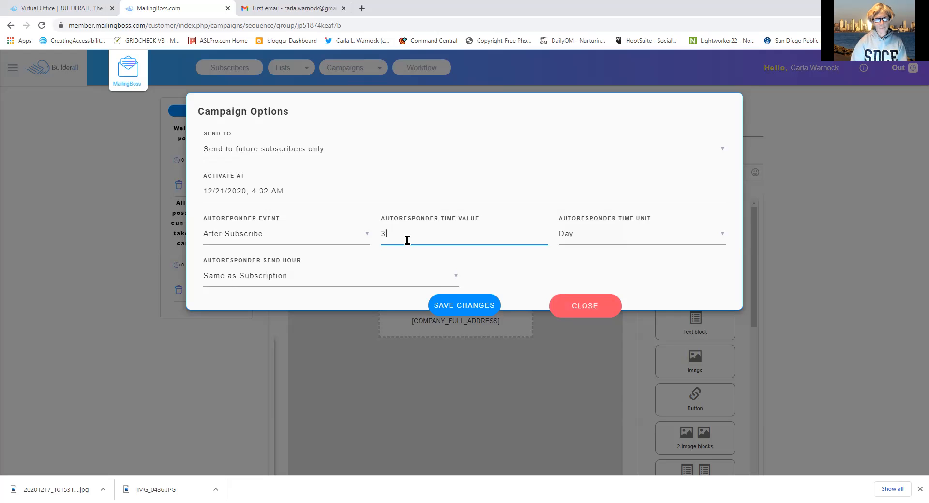
click(447, 308)
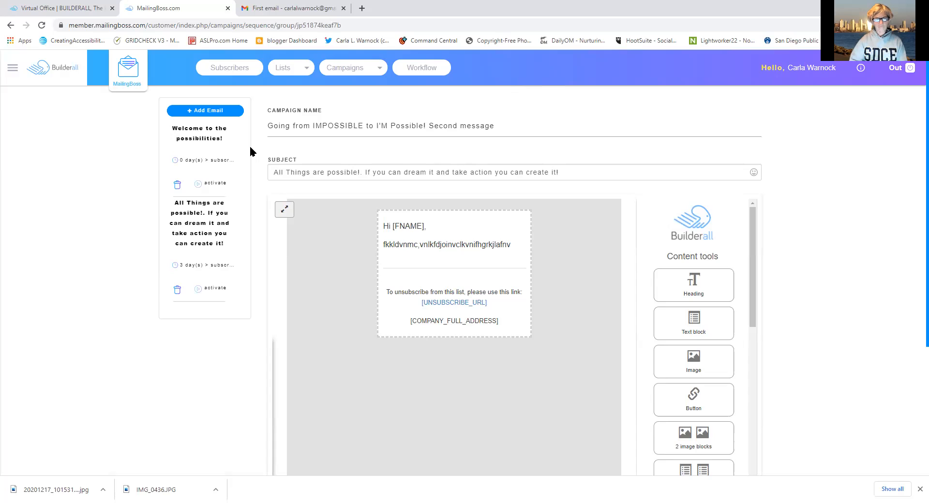
Edit the first campaign of the "Going from IMPOSSIBLE to I'M Possible!" sequence, change its type to Automation and save the details
click(366, 72)
click(364, 94)
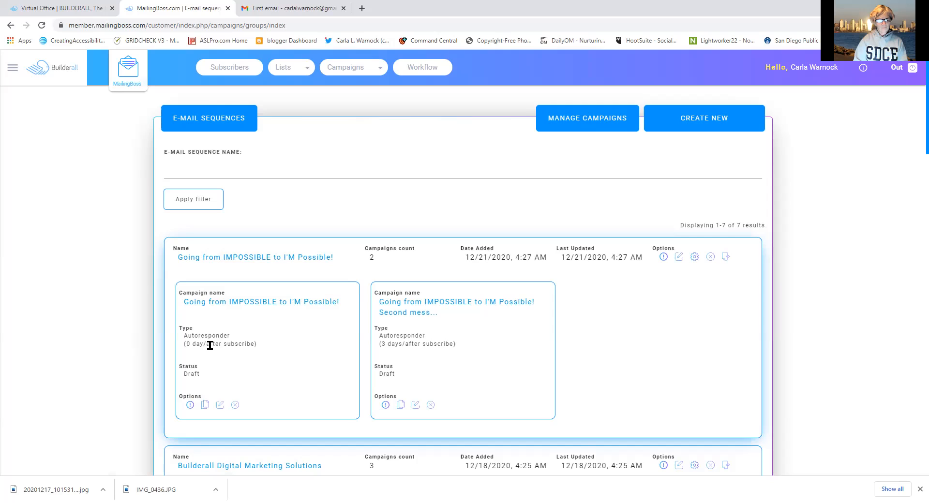
click(218, 405)
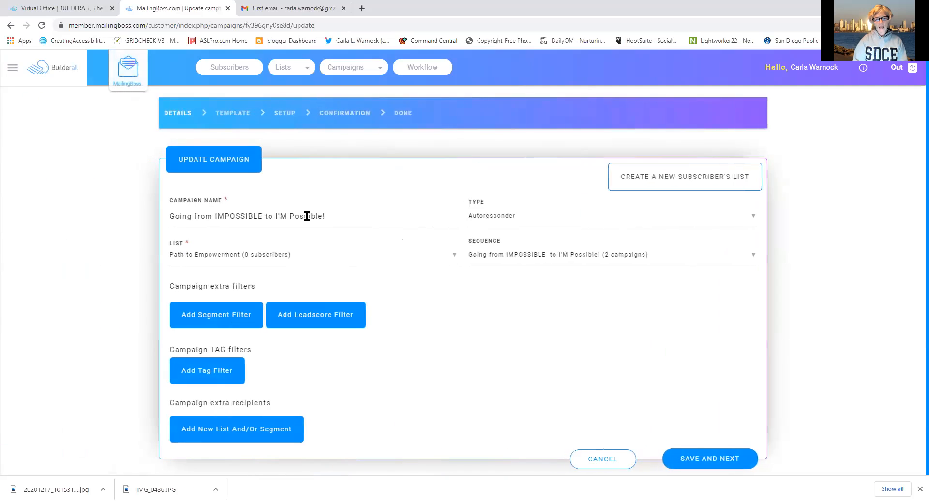
click(500, 222)
click(497, 265)
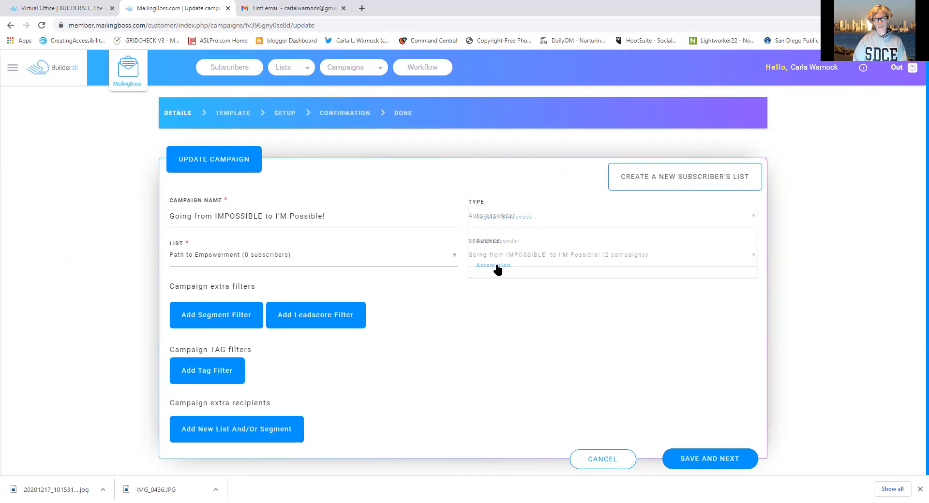
click(690, 463)
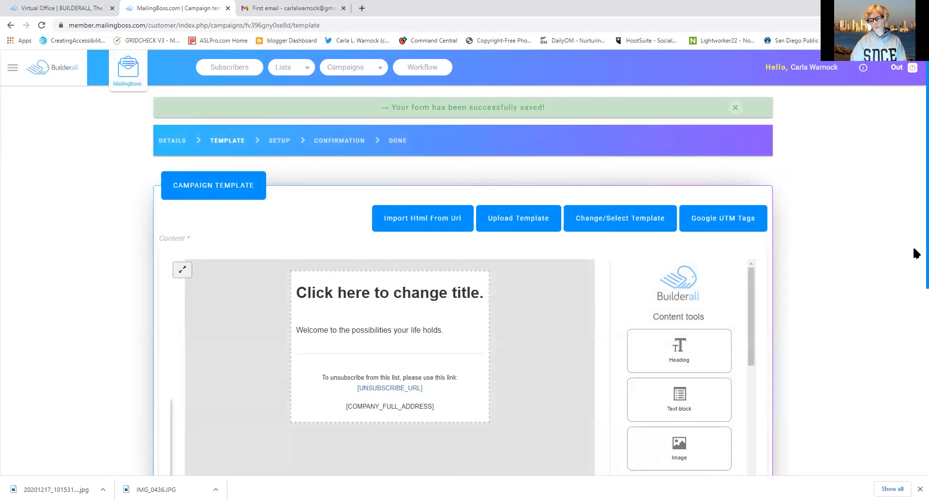
Save the welcome campaign's existing template and setup, and activate the campaign
scroll(915, 263, down, 6)
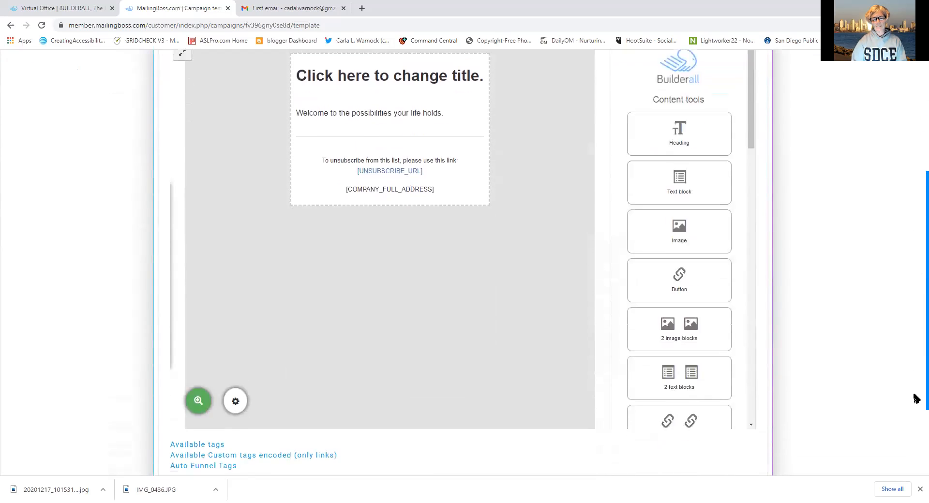
scroll(916, 441, down, 1)
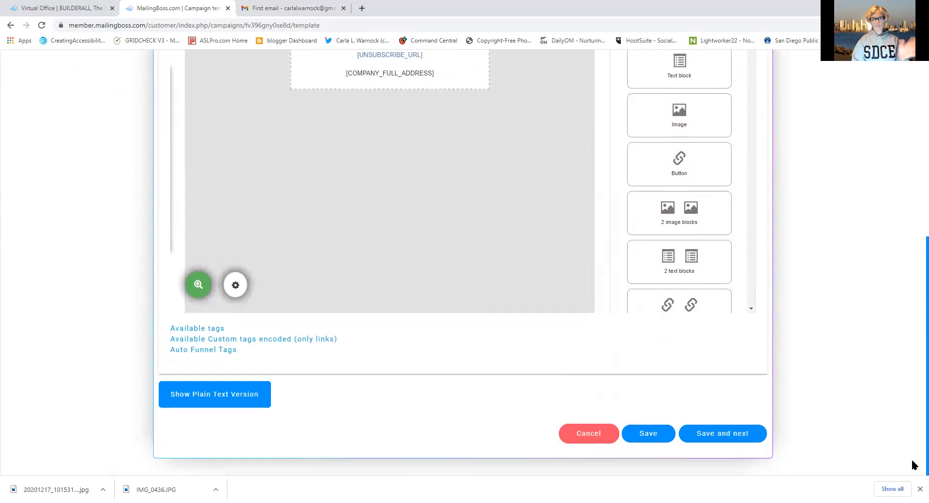
click(721, 434)
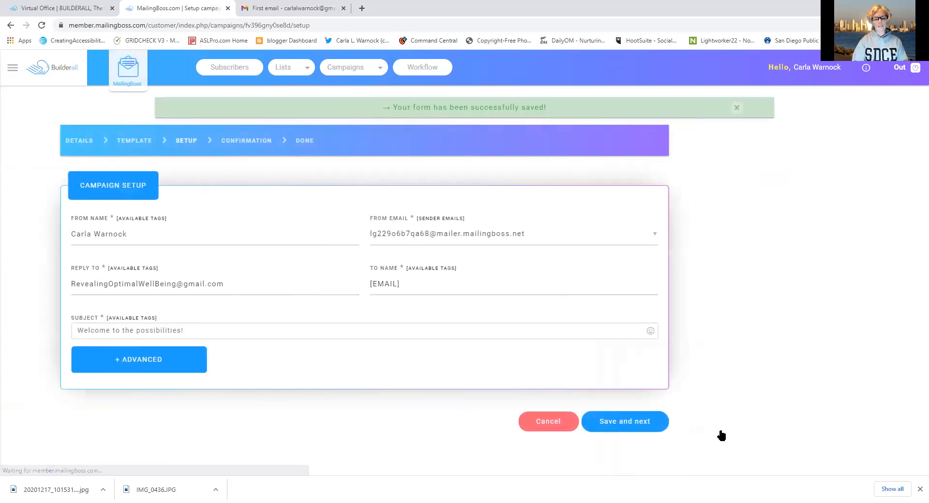
click(721, 434)
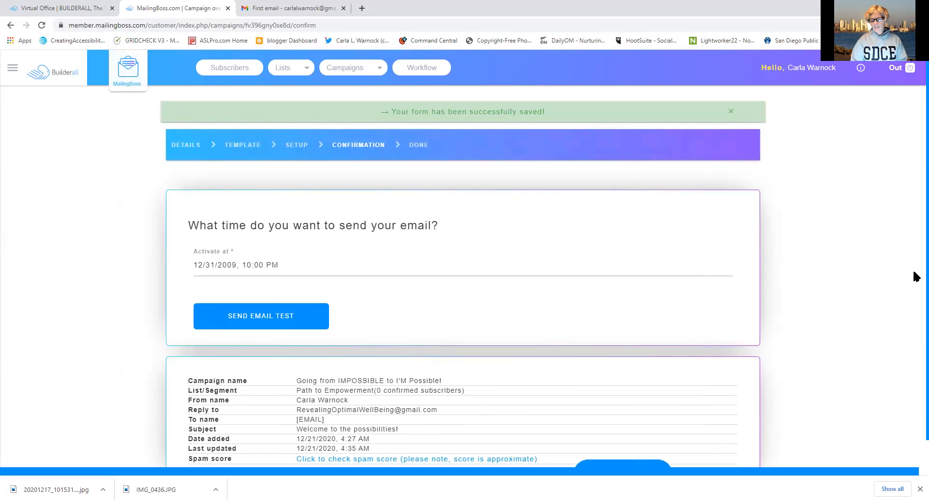
scroll(916, 276, down, 1)
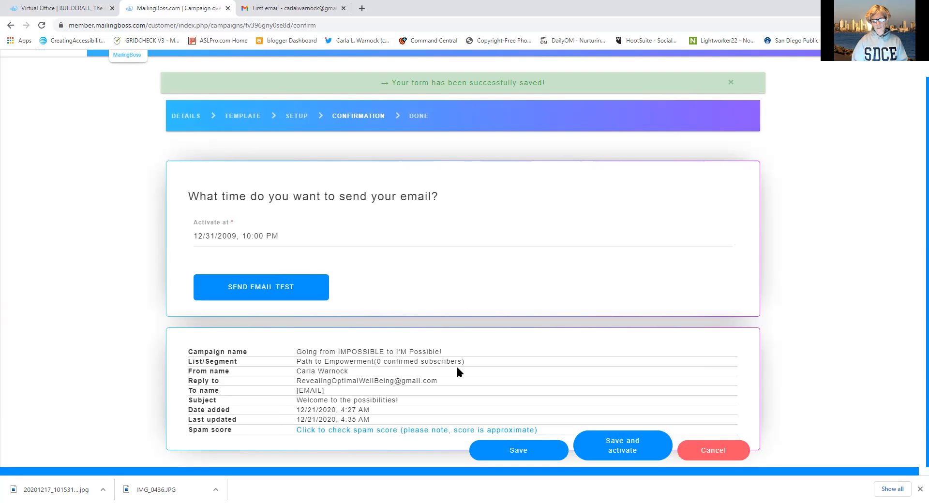
click(621, 450)
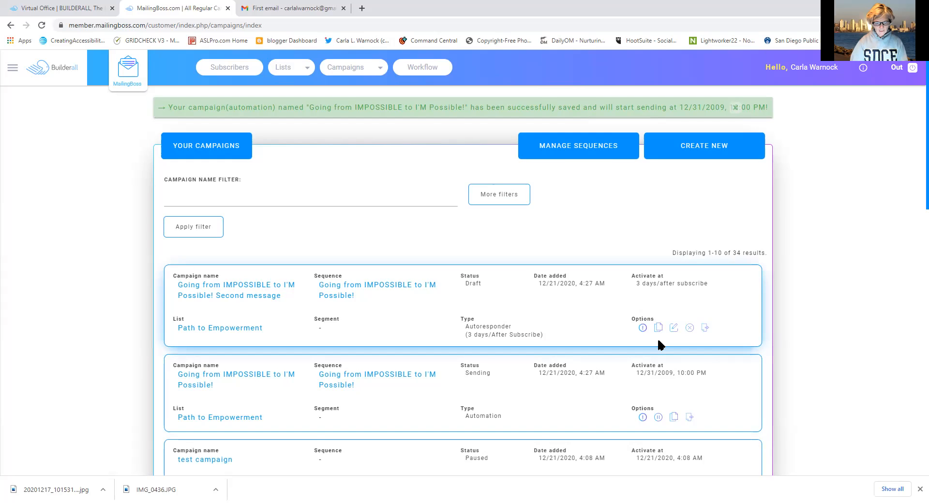
Reopen the "Going from IMPOSSIBLE to I'M Possible!" sequence in the e-mail editor and activate its second e-mail
click(588, 151)
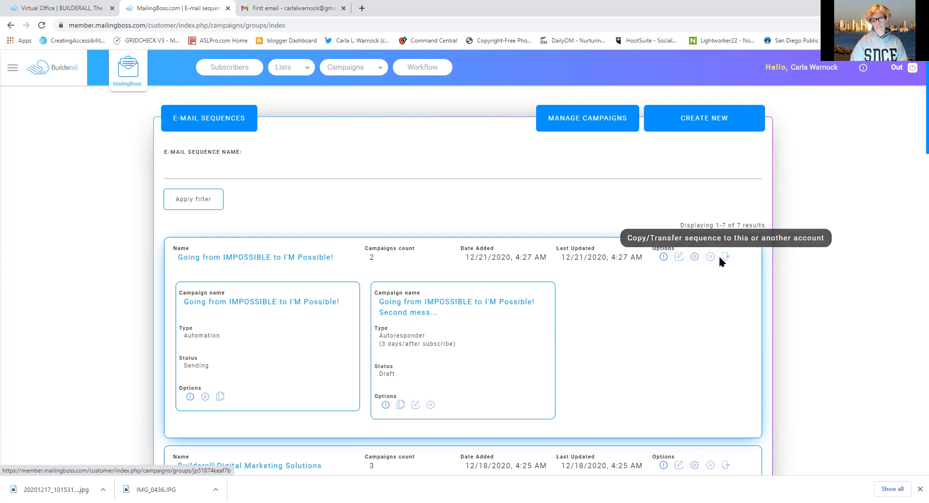
click(693, 257)
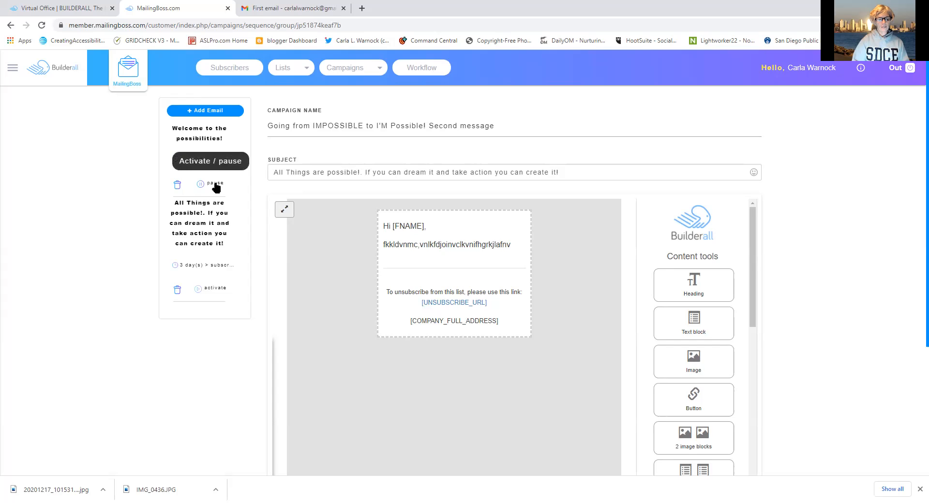
click(215, 288)
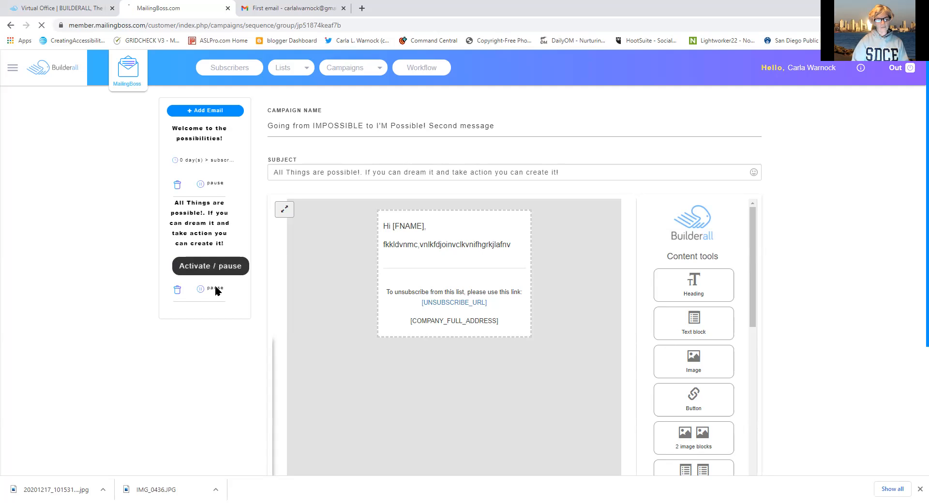
Pause both e-mails in the sequence and save the welcome e-mail
click(216, 289)
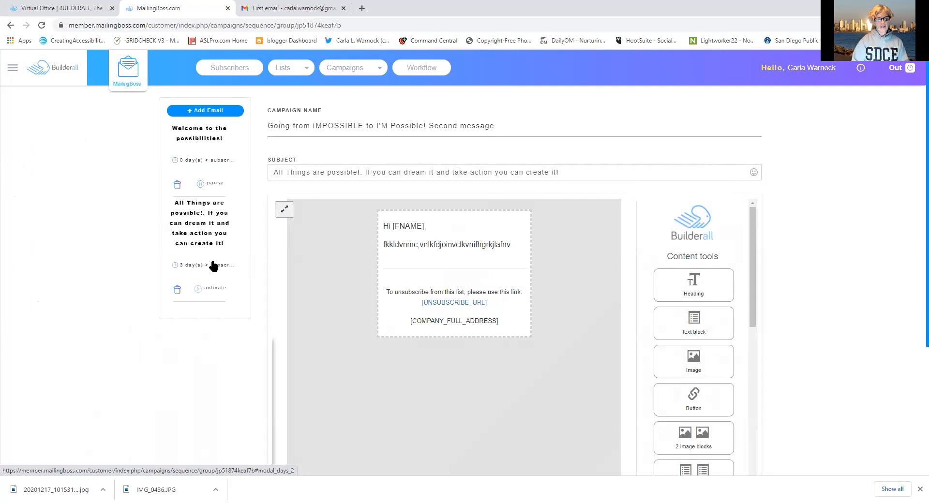
click(210, 185)
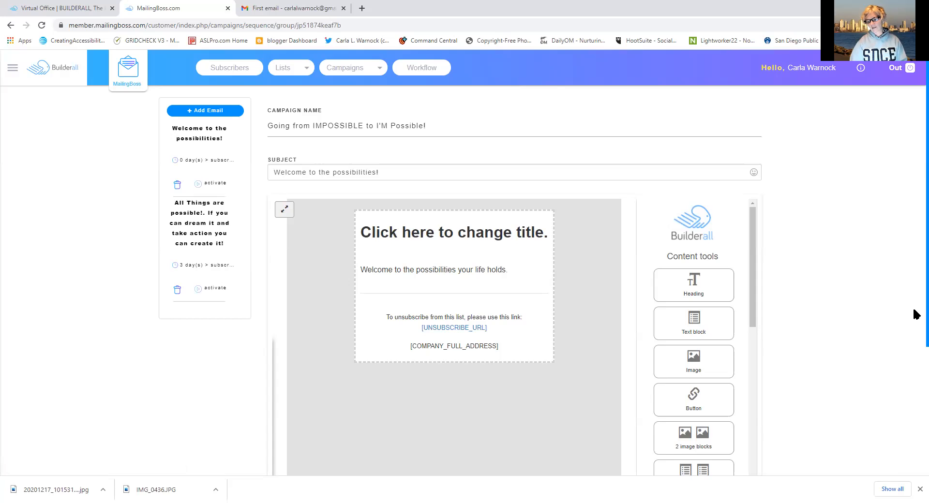
scroll(916, 461, down, 4)
click(719, 463)
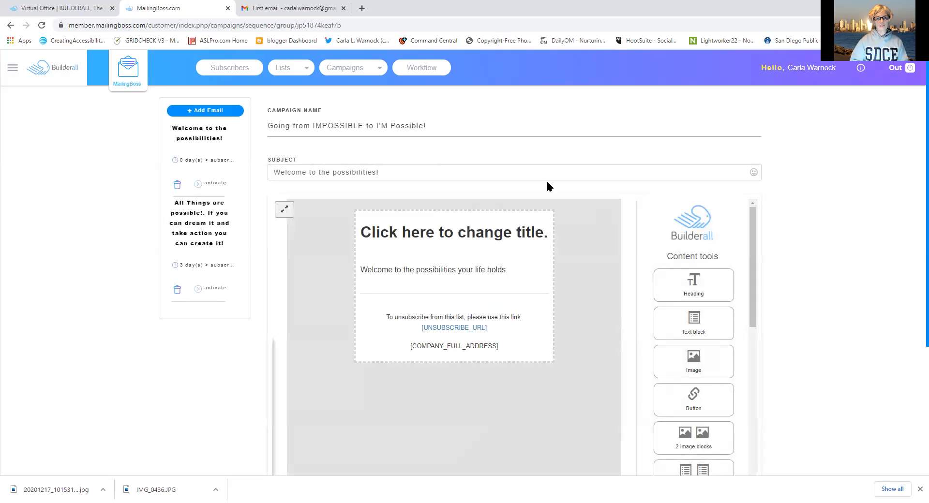
Edit the second-message campaign of the "Going from IMPOSSIBLE to I'M Possible!" sequence, set its type to Automation and save the details
mouse_move(353, 66)
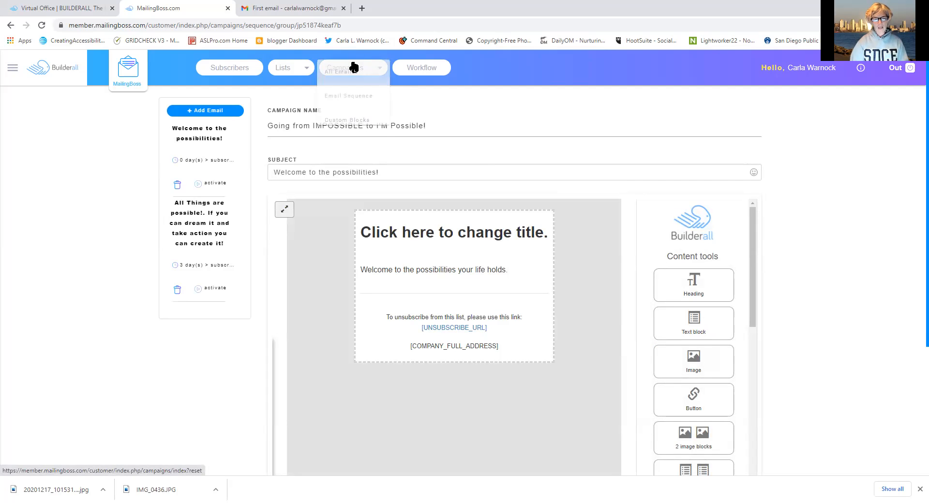
click(353, 95)
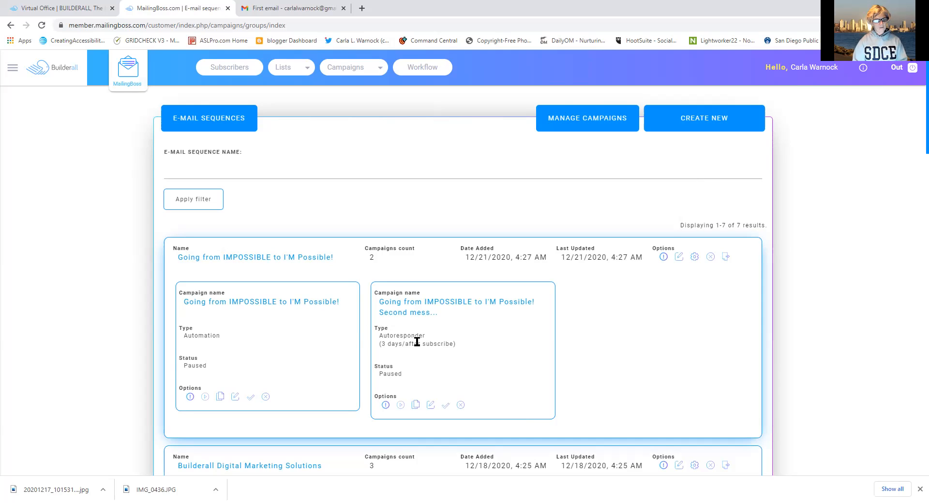
click(430, 406)
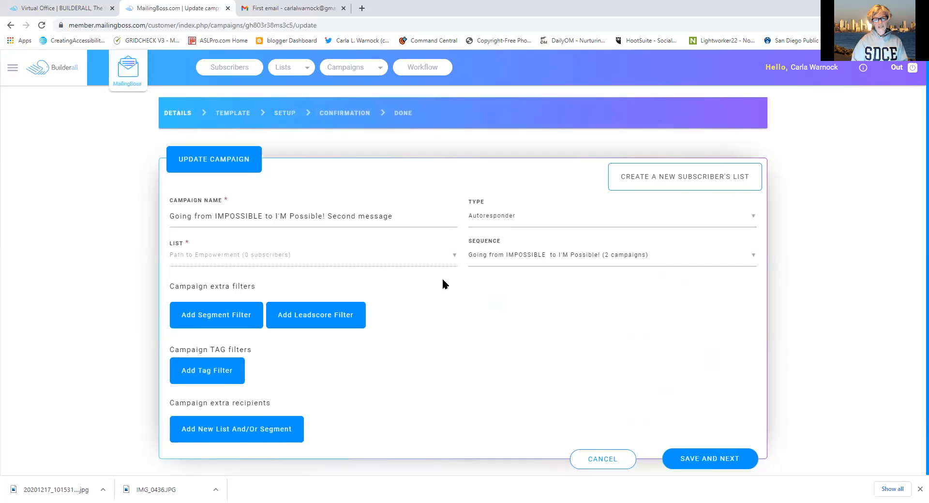
click(500, 218)
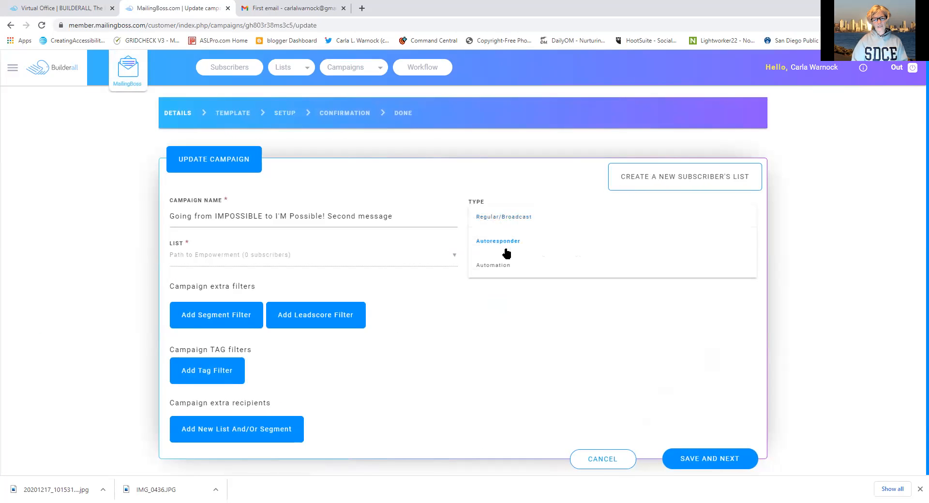
click(505, 269)
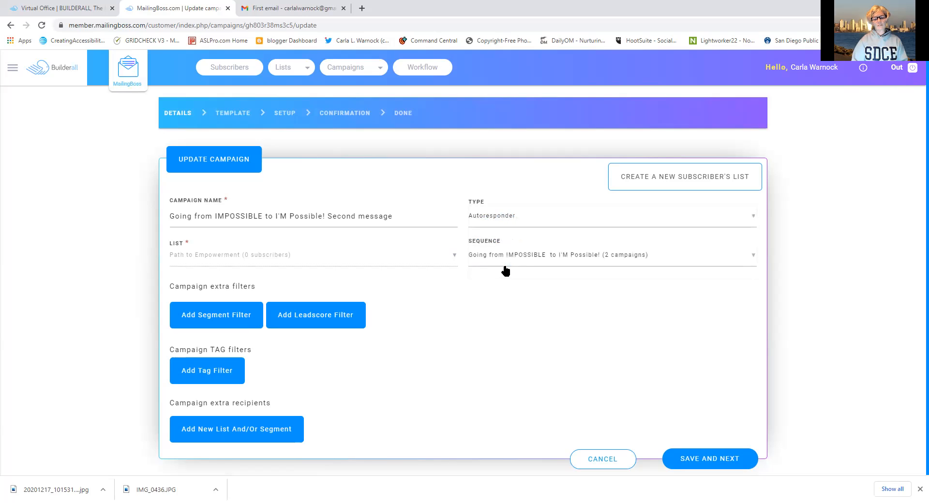
click(721, 465)
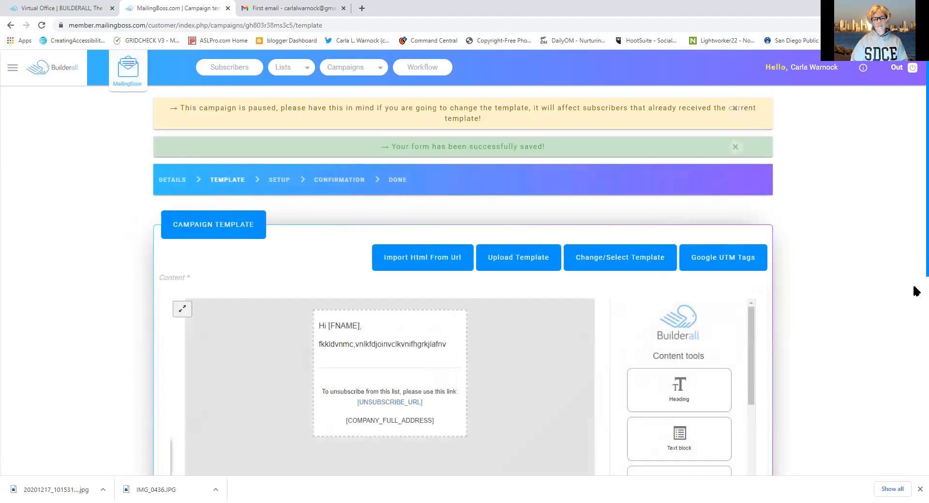
Save the second-message campaign's existing template and setup, continuing to its confirmation stage
scroll(916, 98, down, 1)
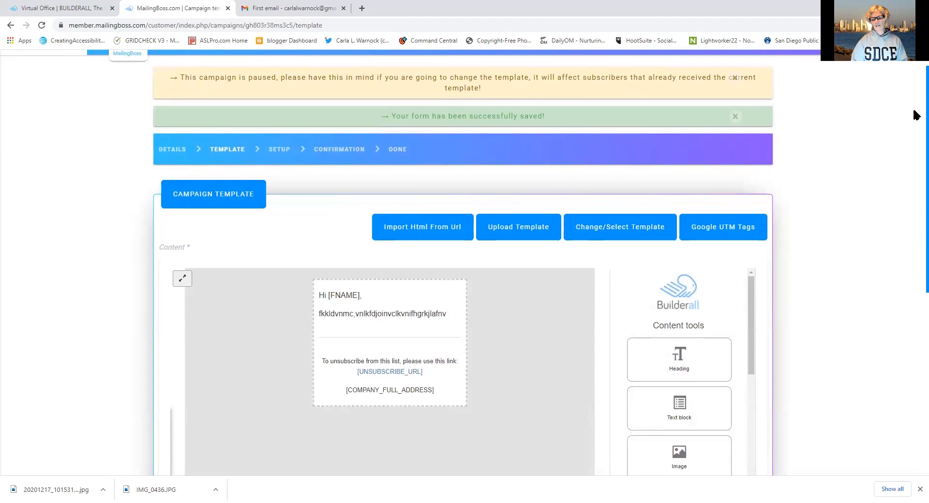
scroll(916, 98, up, 1)
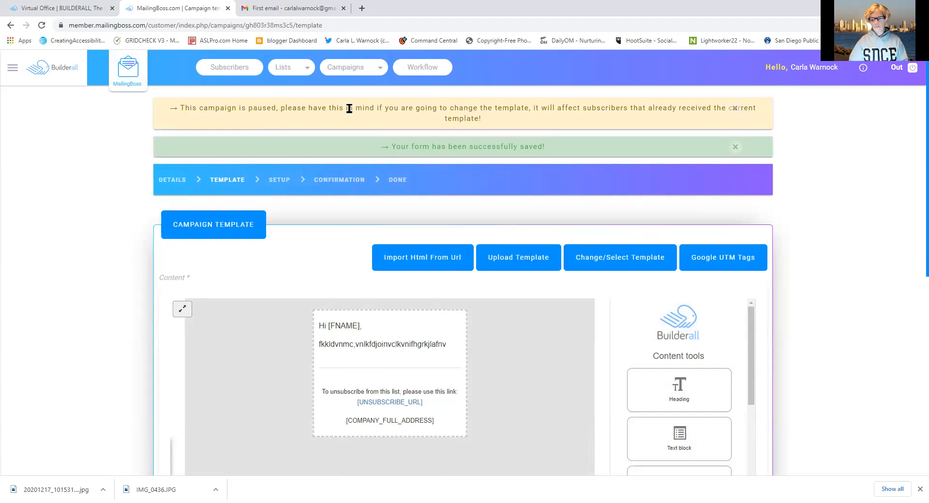
scroll(916, 145, down, 1)
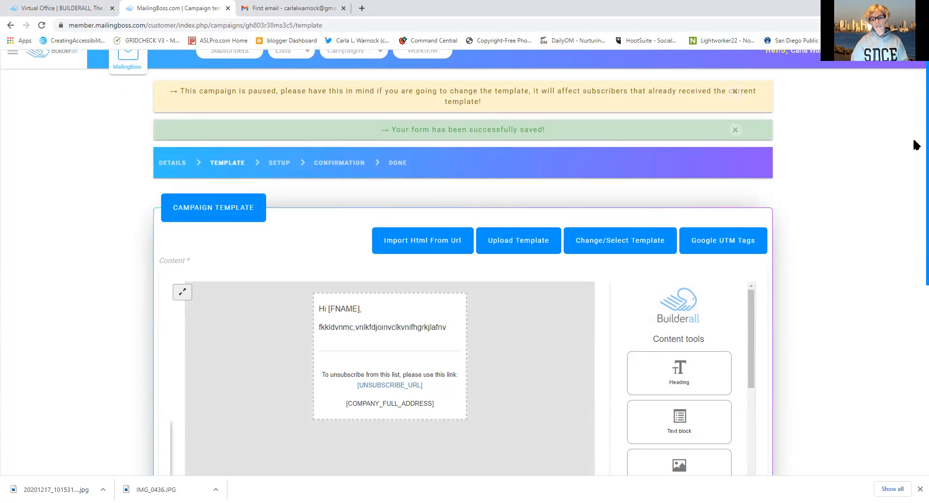
scroll(916, 145, down, 3)
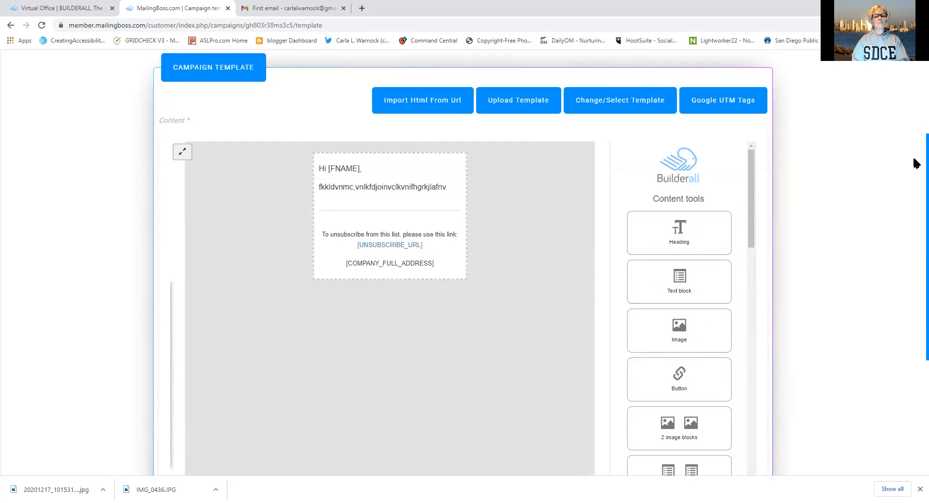
scroll(915, 163, down, 5)
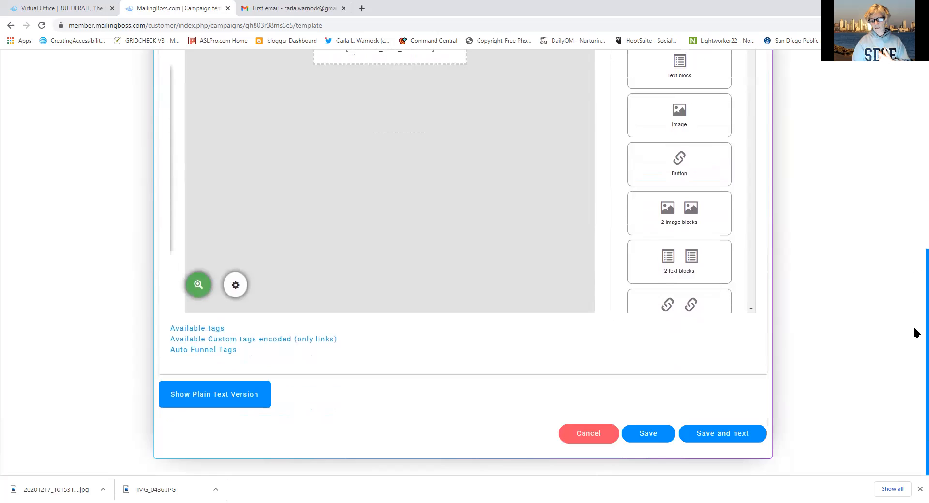
click(713, 434)
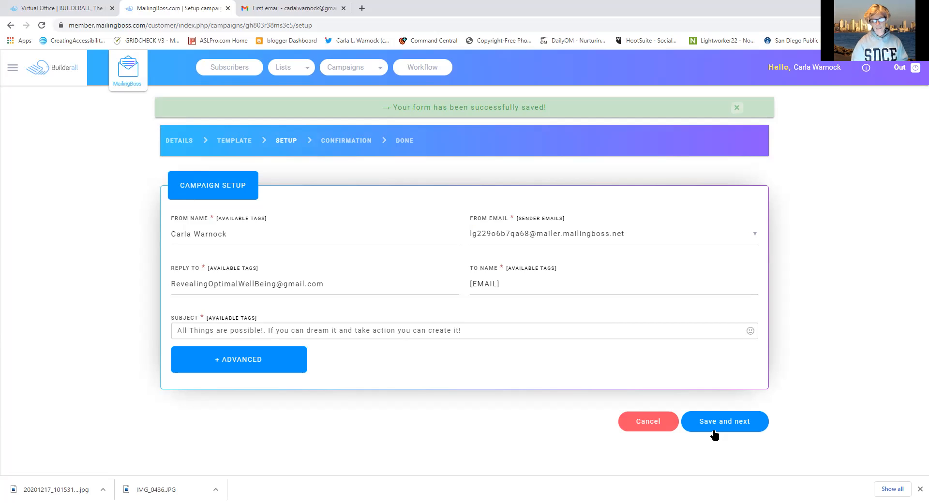
click(715, 434)
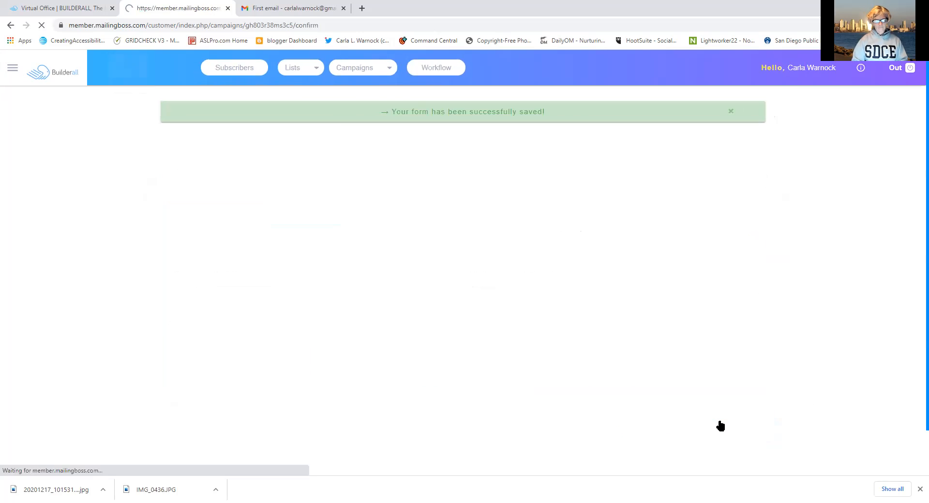